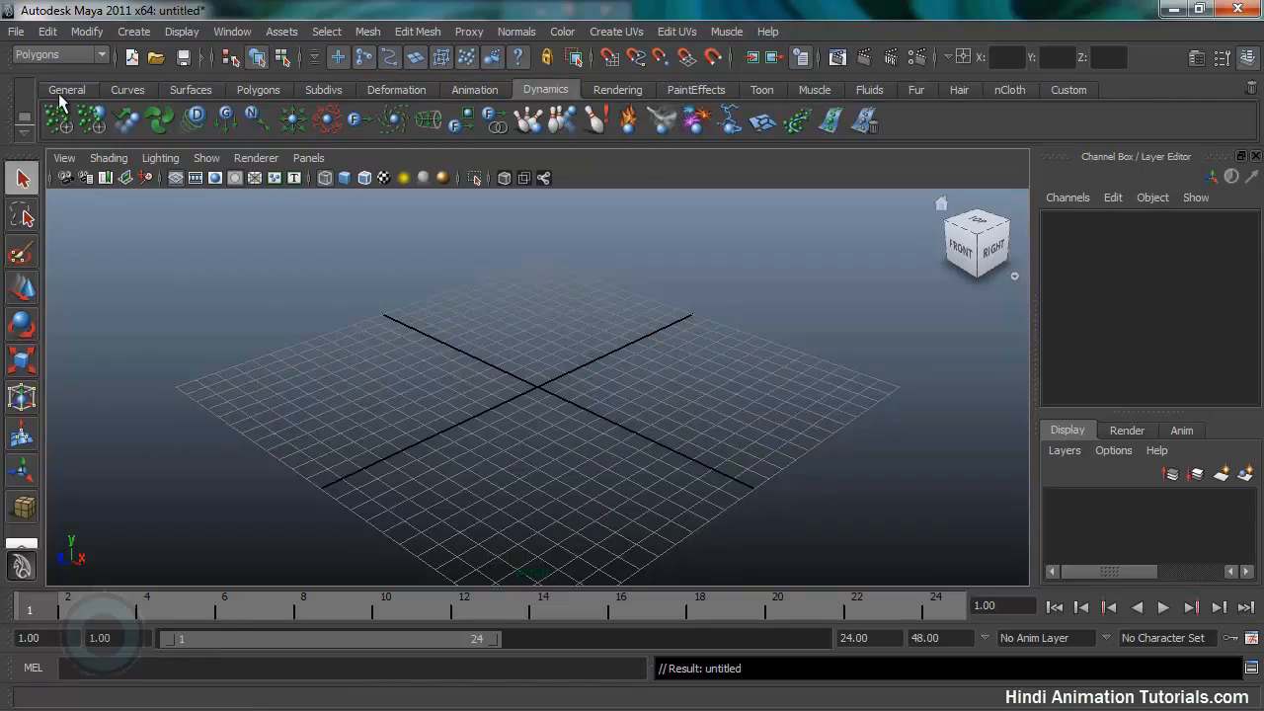
- Examine the available menu sets and the modelling menus that belong to the Polygons set
{"action": "left_click", "coordinate": [58, 91]}
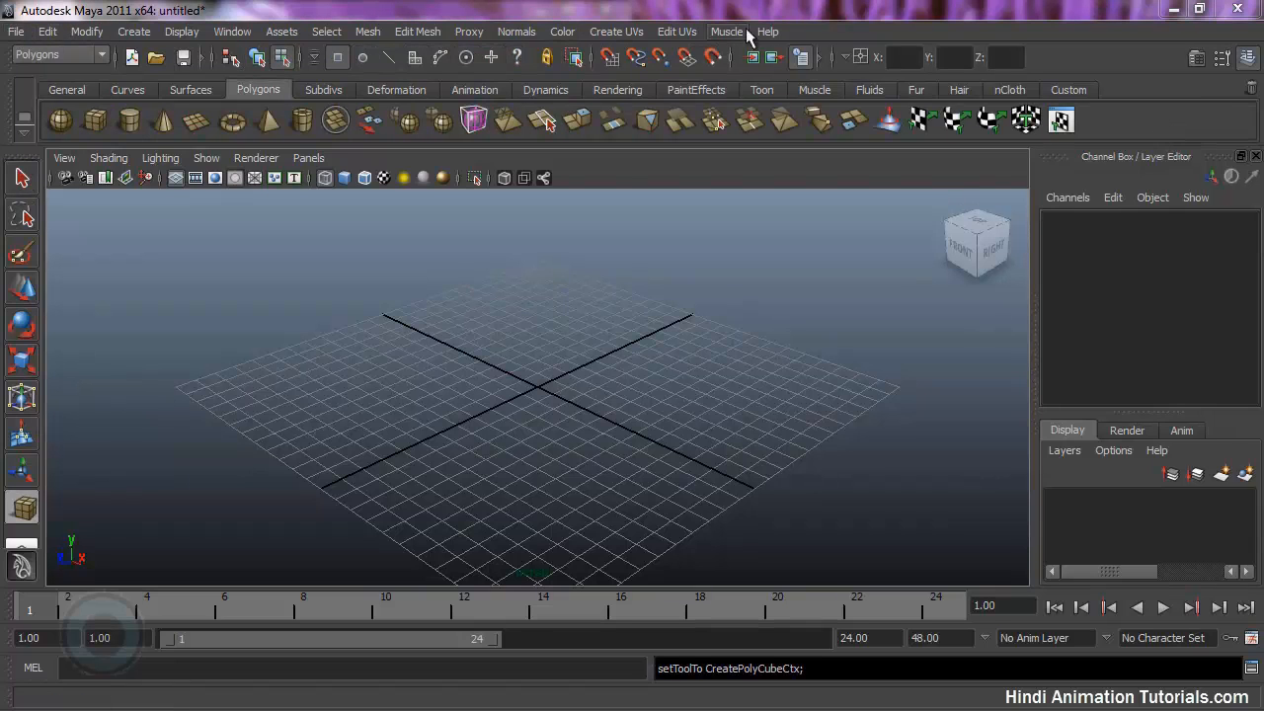
{"action": "left_click", "coordinate": [69, 54]}
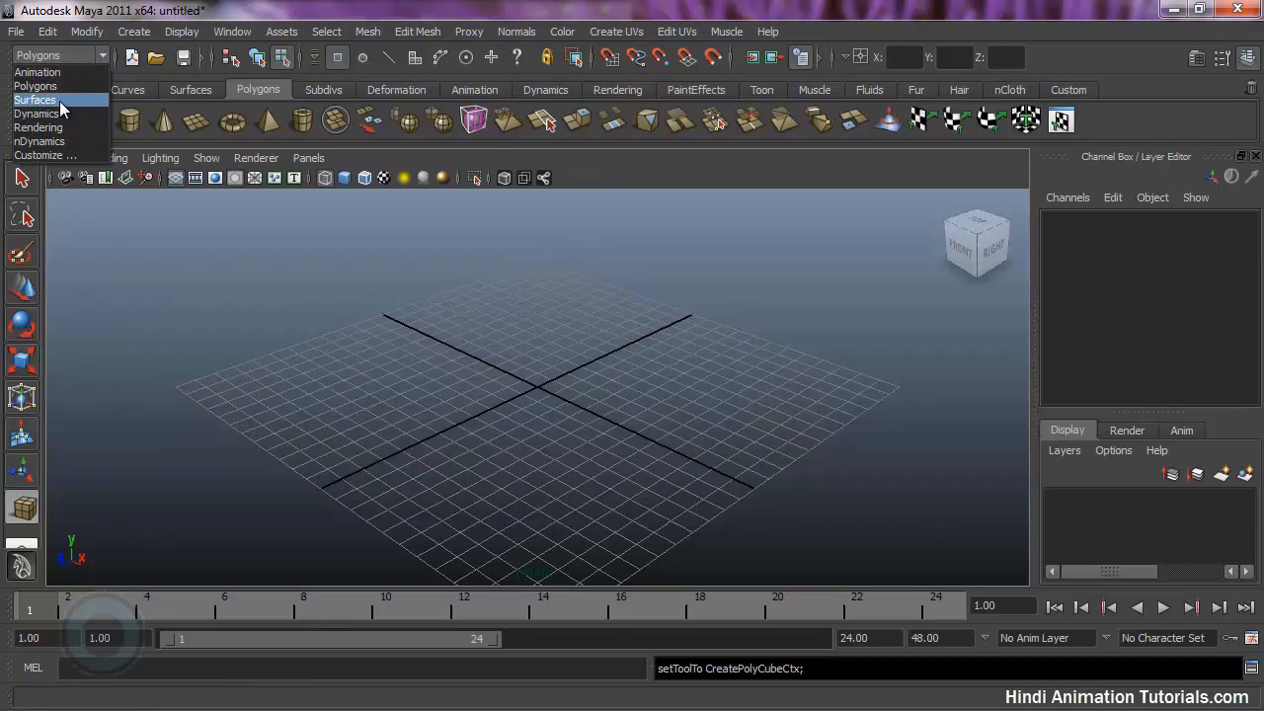
{"action": "left_click", "coordinate": [54, 56]}
{"action": "left_click", "coordinate": [74, 56]}
{"action": "left_click", "coordinate": [73, 89]}
{"action": "left_click", "coordinate": [330, 33]}
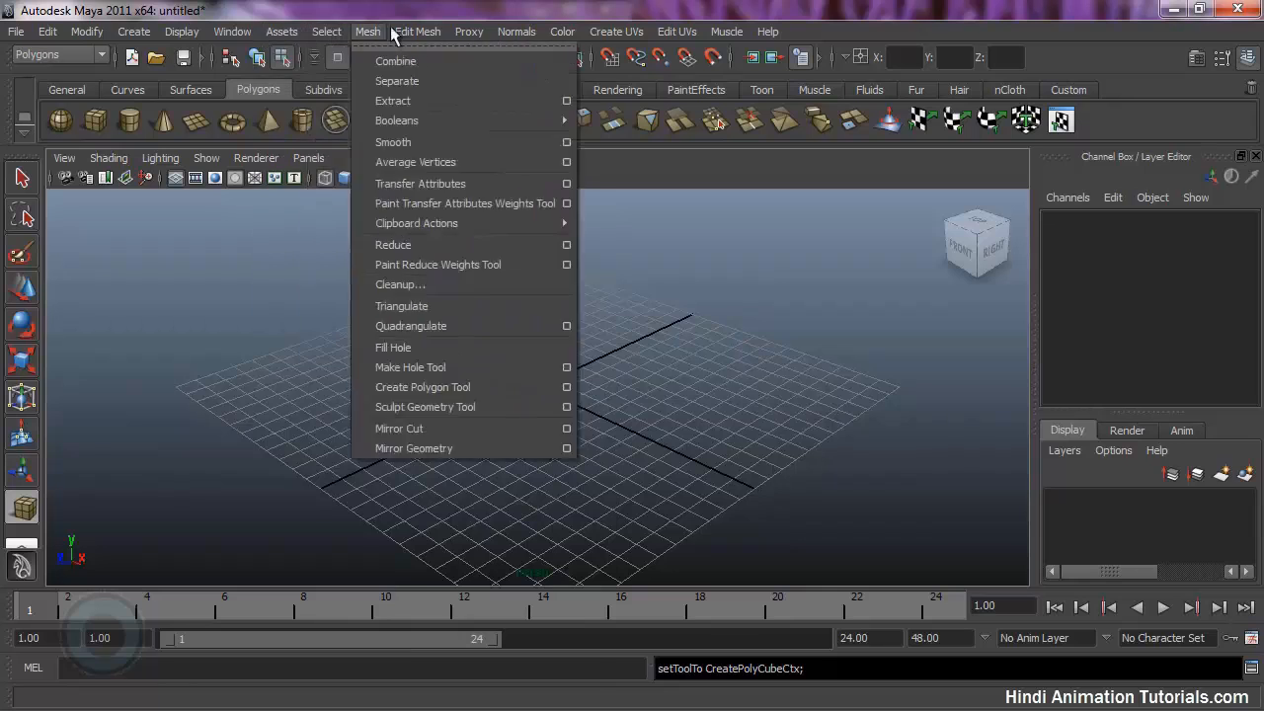
{"action": "left_click", "coordinate": [441, 32]}
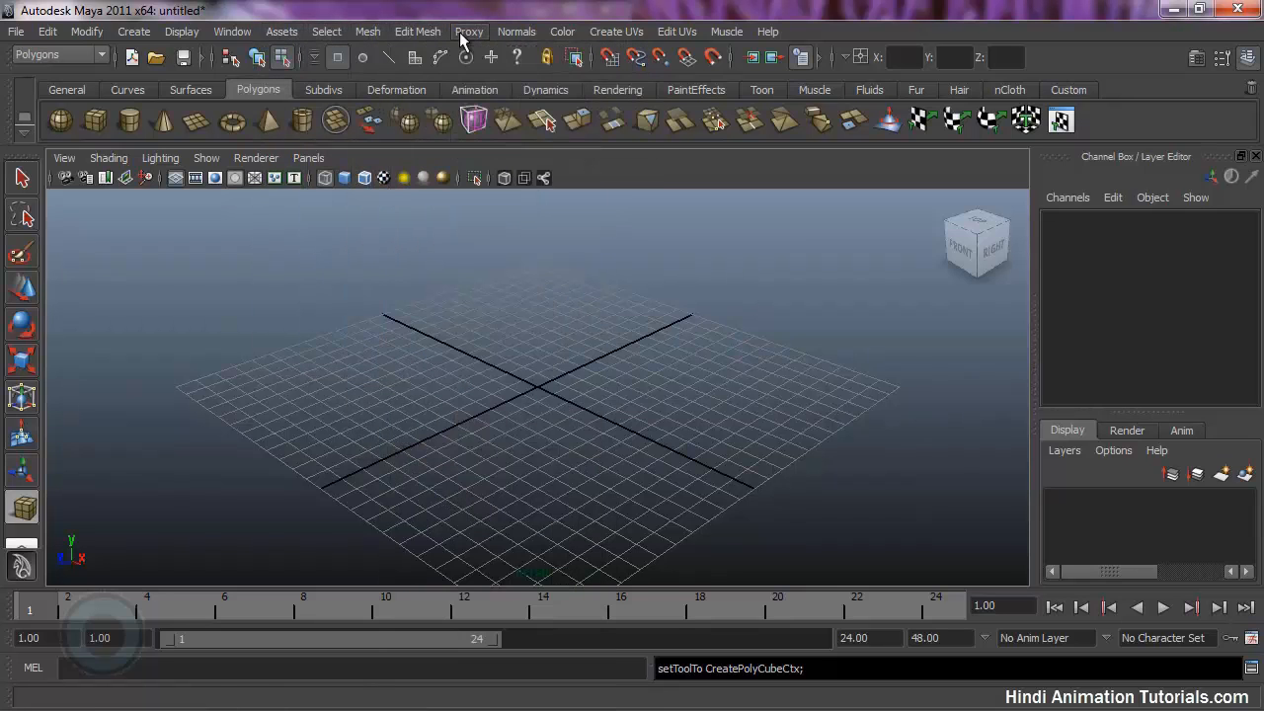
- Switch to the Animation menu set and examine its menus
{"action": "left_click", "coordinate": [92, 54]}
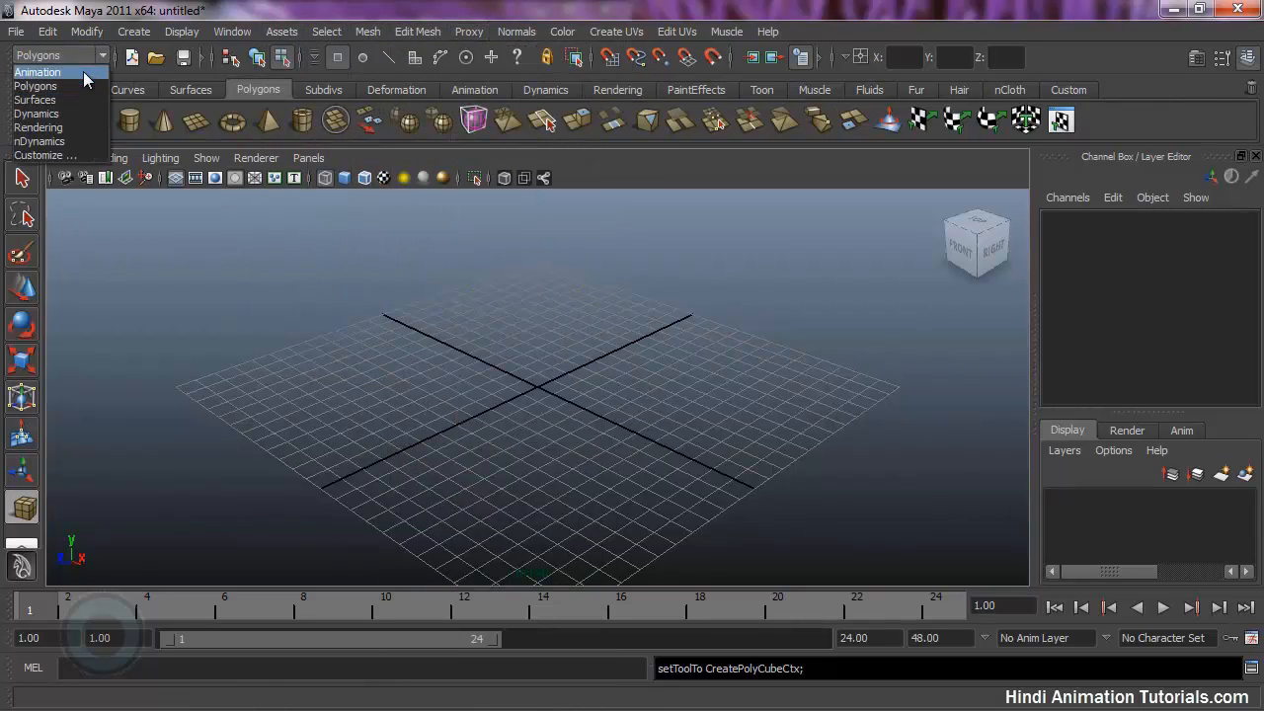
{"action": "left_click", "coordinate": [83, 71]}
{"action": "left_click", "coordinate": [84, 54]}
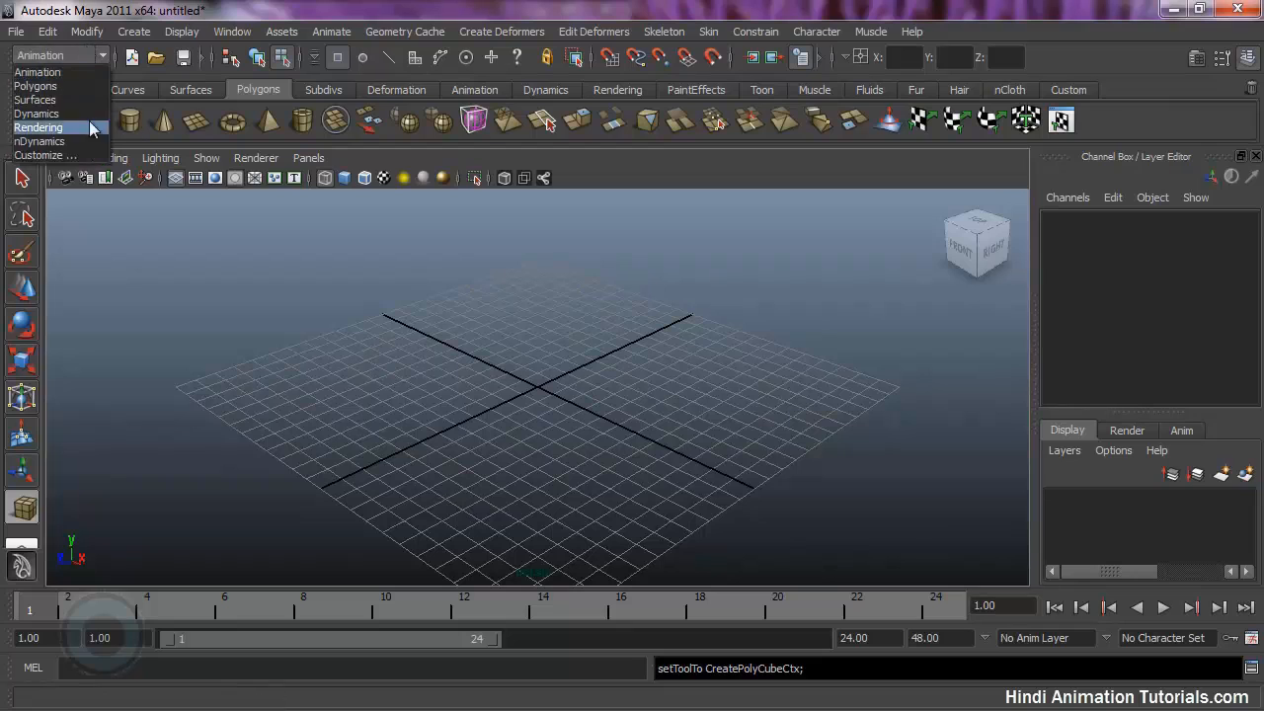
{"action": "left_click", "coordinate": [529, 31]}
{"action": "left_click", "coordinate": [526, 30]}
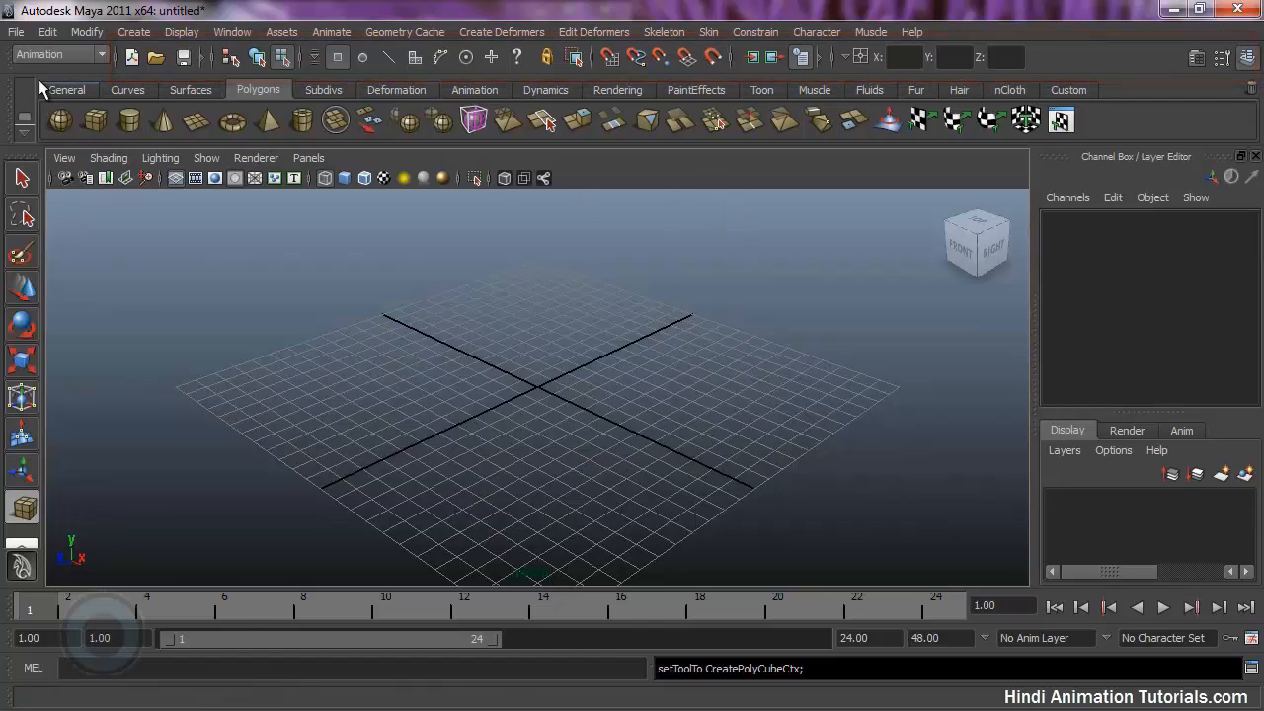
- Look through the tool shelves from General to nCloth, including Polygons, Deformation, Dynamics, Toon and Fluids, and examine the tools each one offers
{"action": "left_click", "coordinate": [88, 89]}
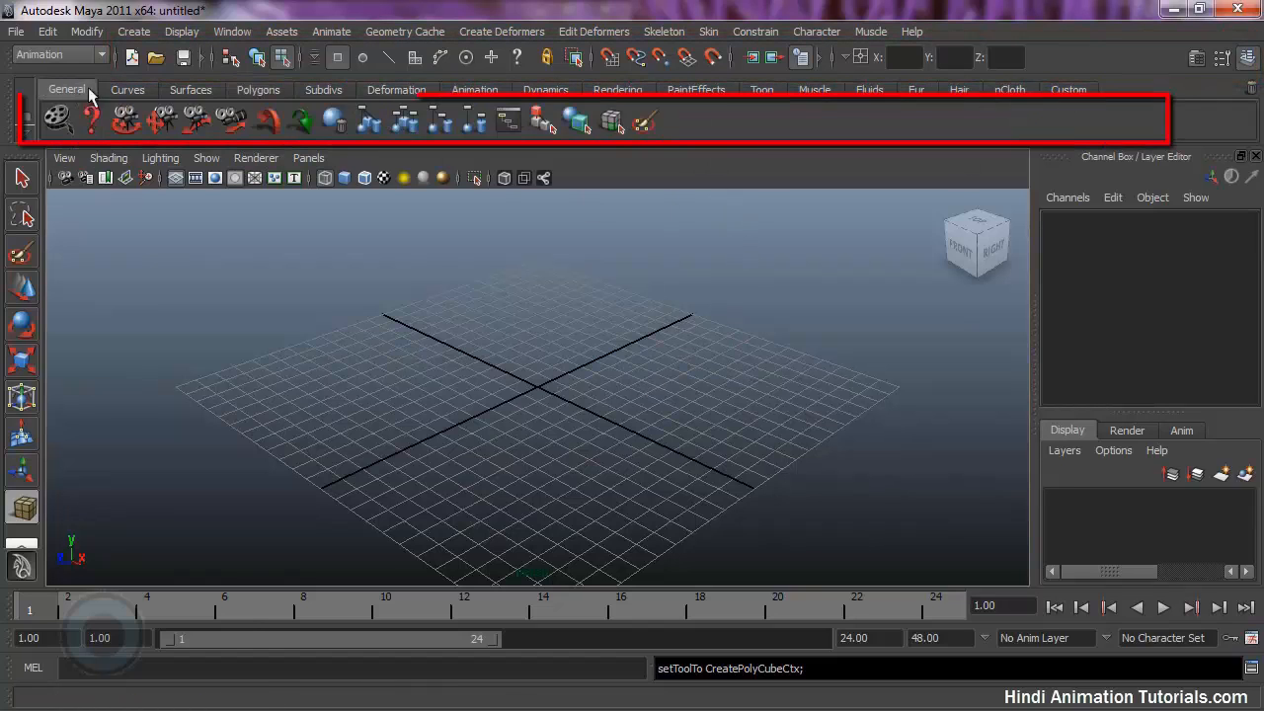
{"action": "left_click", "coordinate": [333, 31]}
{"action": "mouse_move", "coordinate": [405, 30]}
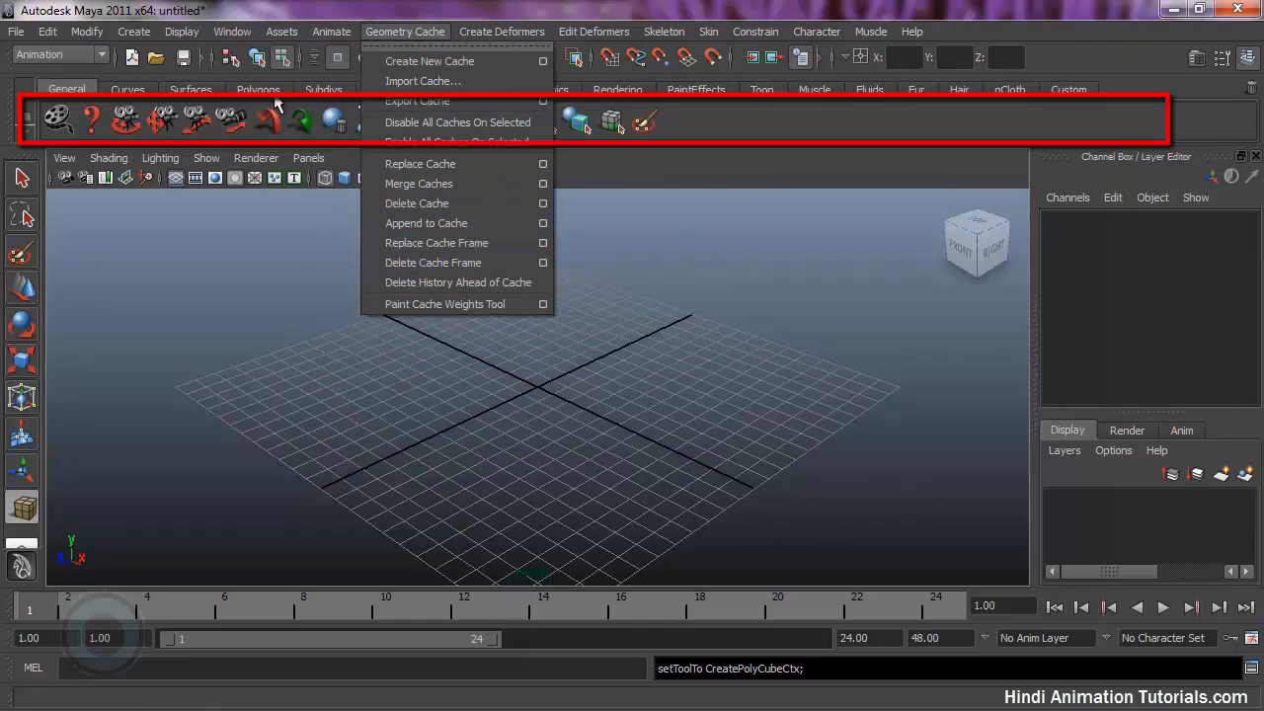
{"action": "left_click", "coordinate": [126, 89]}
{"action": "left_click", "coordinate": [203, 88]}
{"action": "left_click", "coordinate": [265, 91]}
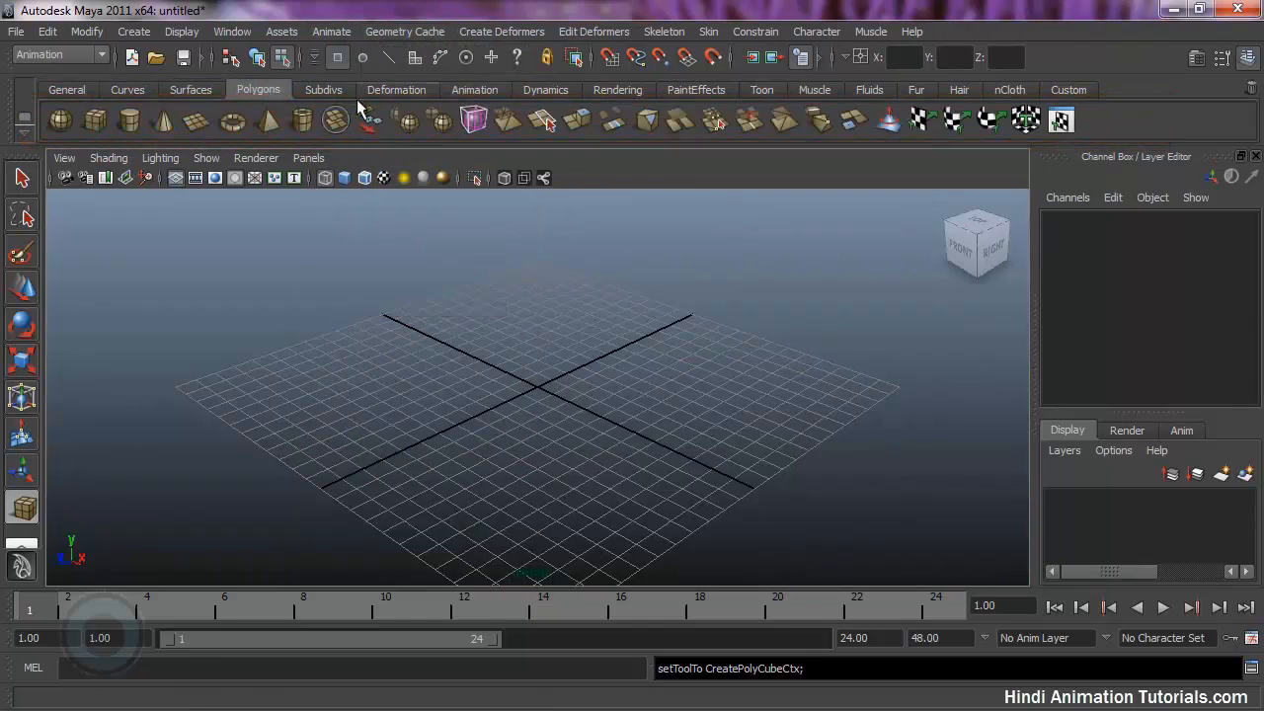
{"action": "left_click", "coordinate": [328, 92]}
{"action": "left_click", "coordinate": [281, 93]}
{"action": "left_click", "coordinate": [399, 91]}
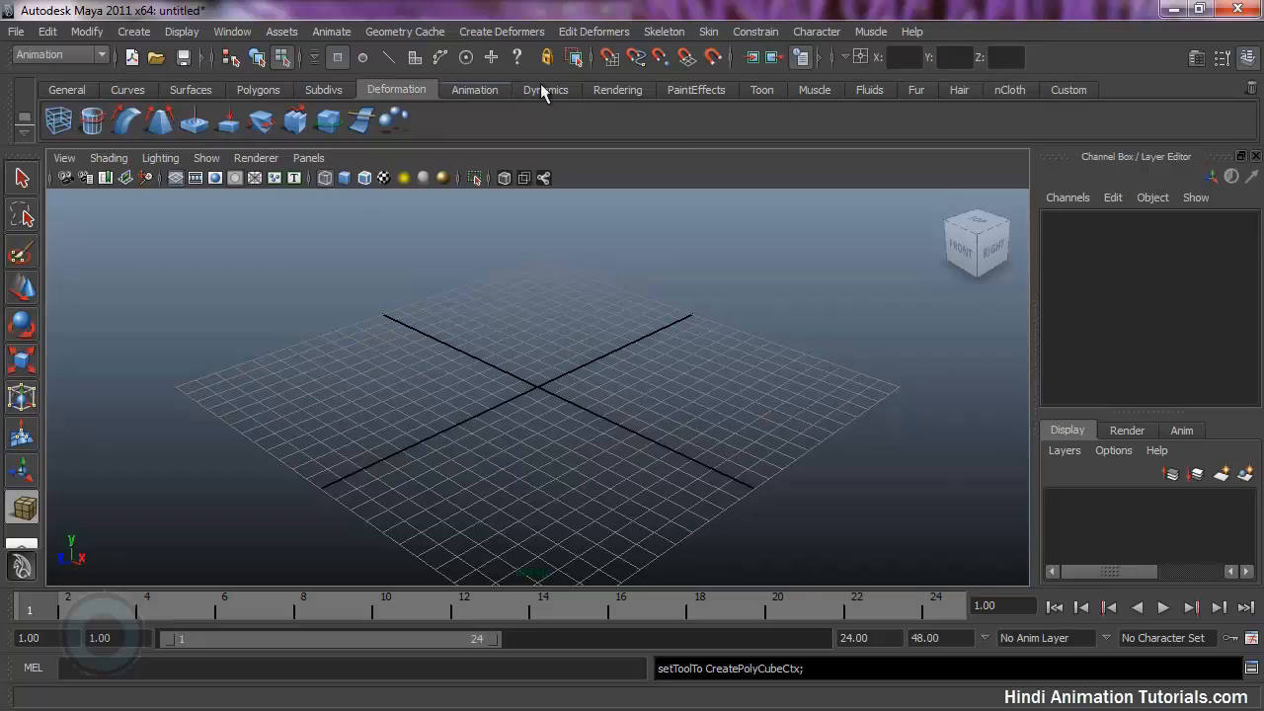
{"action": "left_click", "coordinate": [543, 87]}
{"action": "left_click", "coordinate": [669, 93]}
{"action": "left_click", "coordinate": [765, 90]}
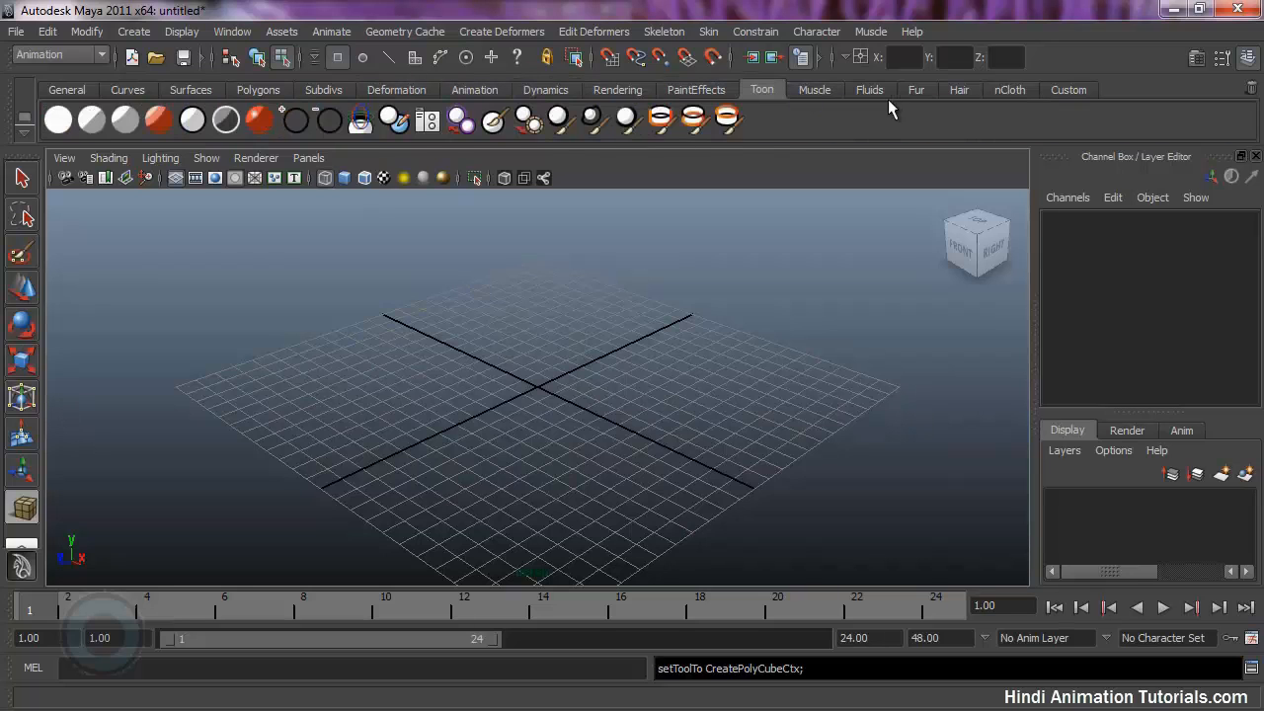
{"action": "left_click", "coordinate": [874, 91]}
{"action": "left_click", "coordinate": [999, 88]}
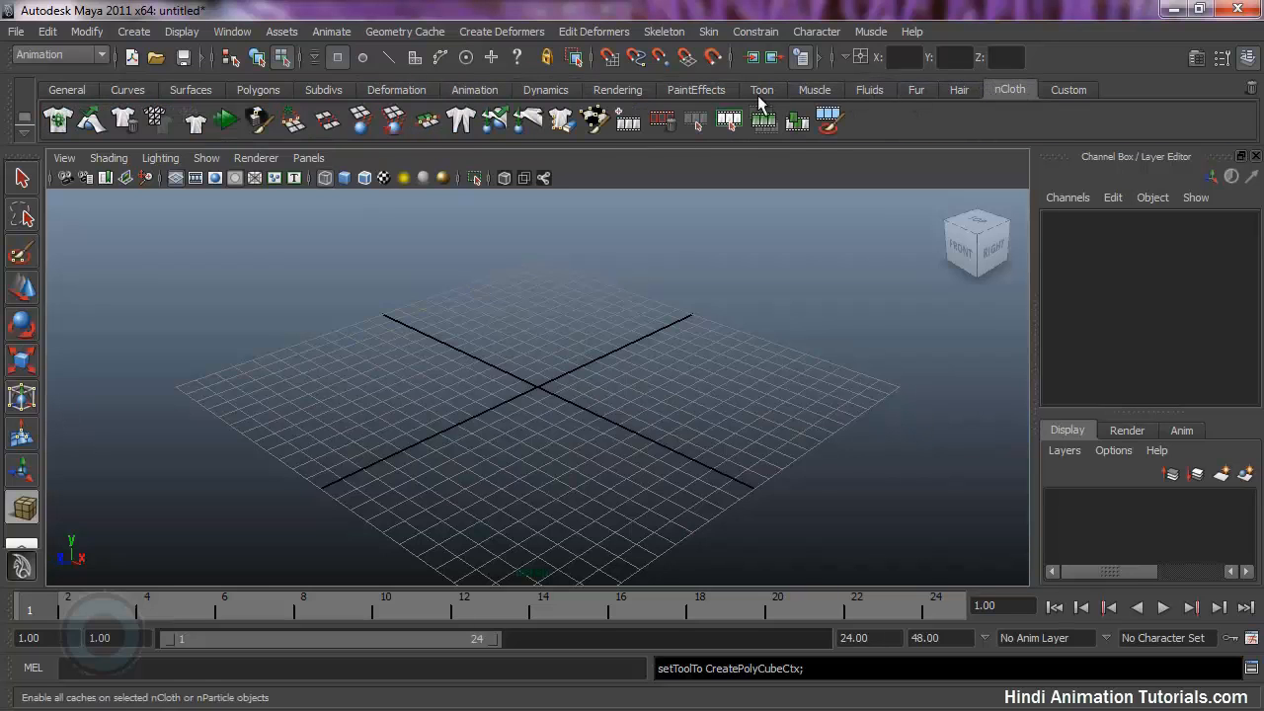
- Add the Polygons menu set's Extrude command to the Custom shelf
{"action": "left_click", "coordinate": [1068, 89]}
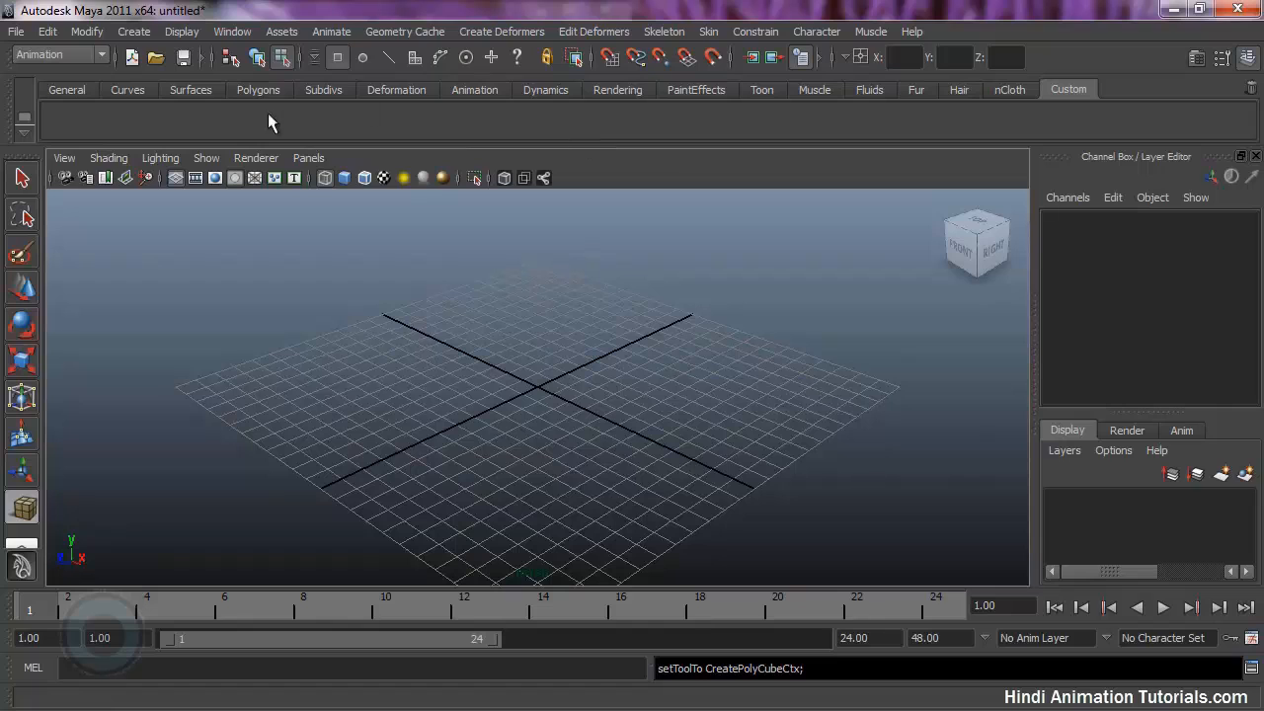
{"action": "left_click", "coordinate": [99, 54]}
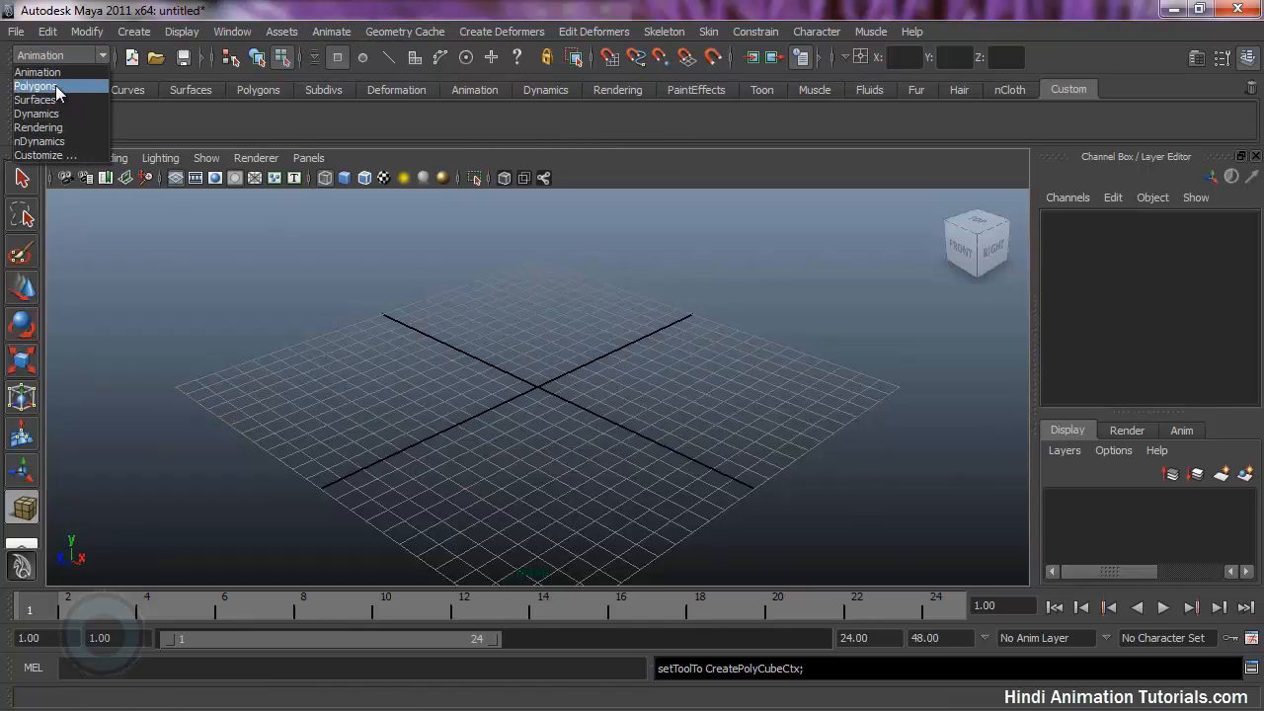
{"action": "left_click", "coordinate": [35, 85]}
{"action": "left_click", "coordinate": [418, 32]}
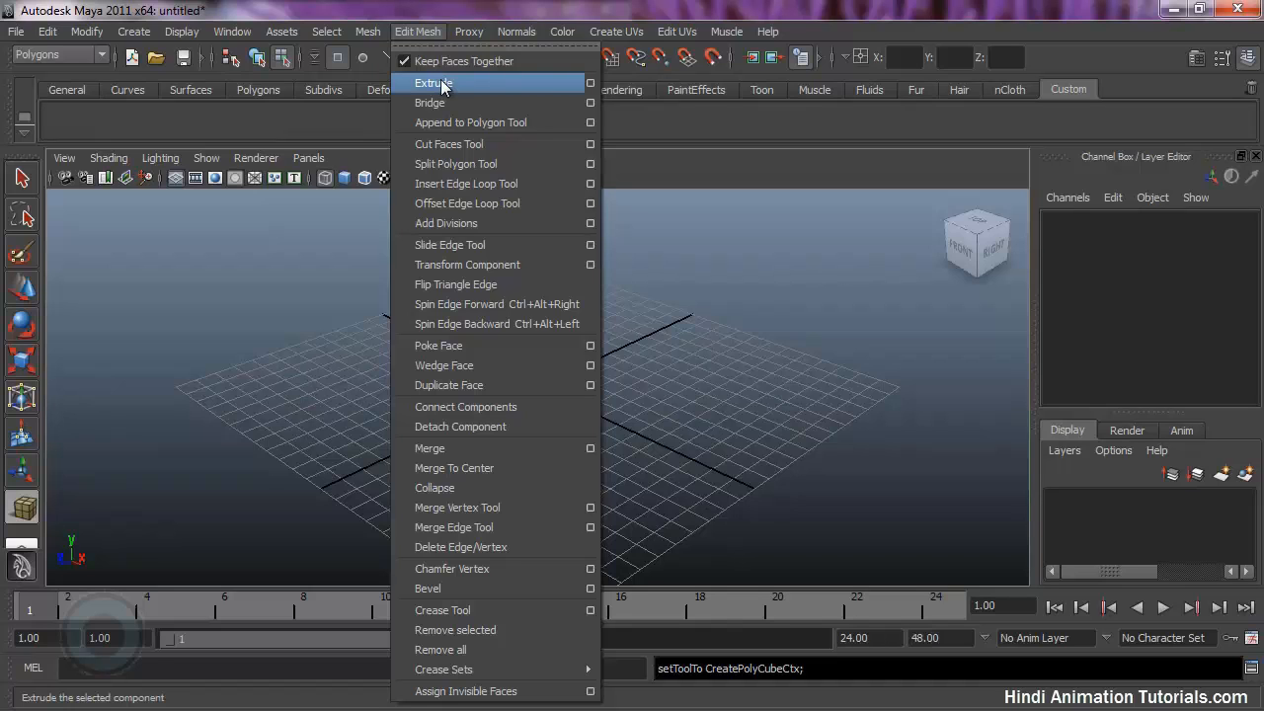
{"action": "left_click", "coordinate": [421, 33]}
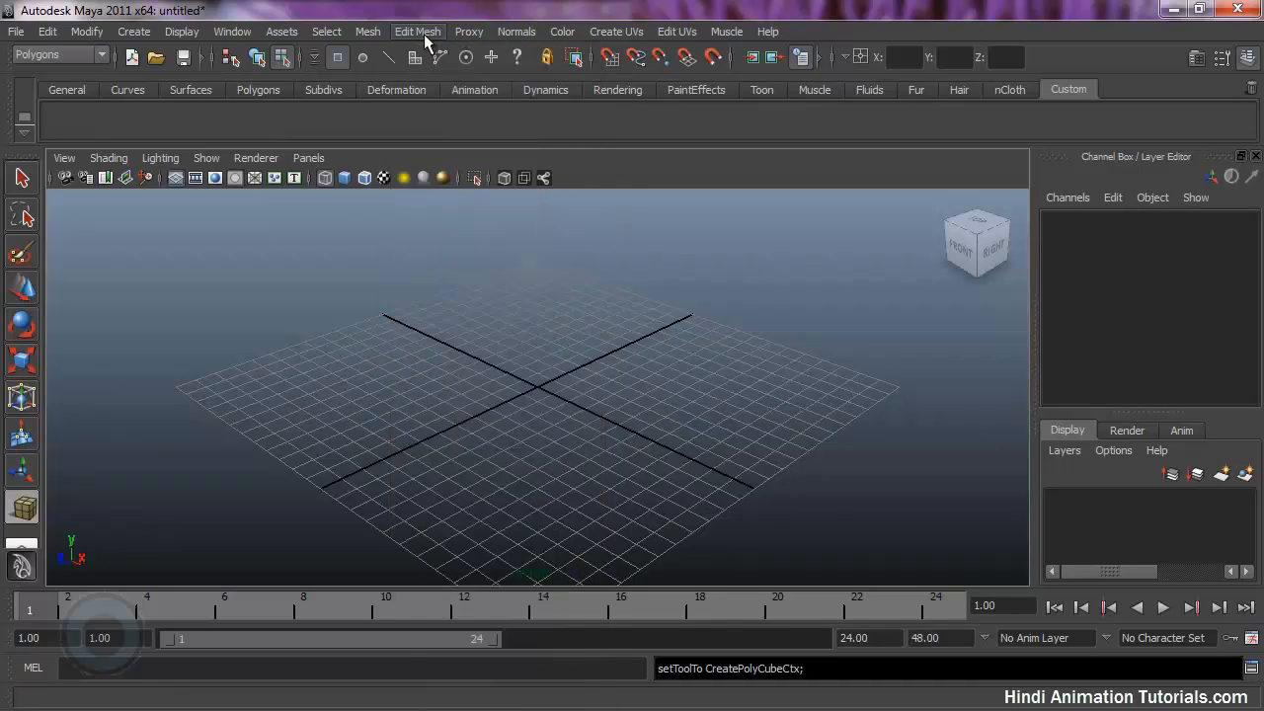
{"action": "left_click", "coordinate": [420, 34]}
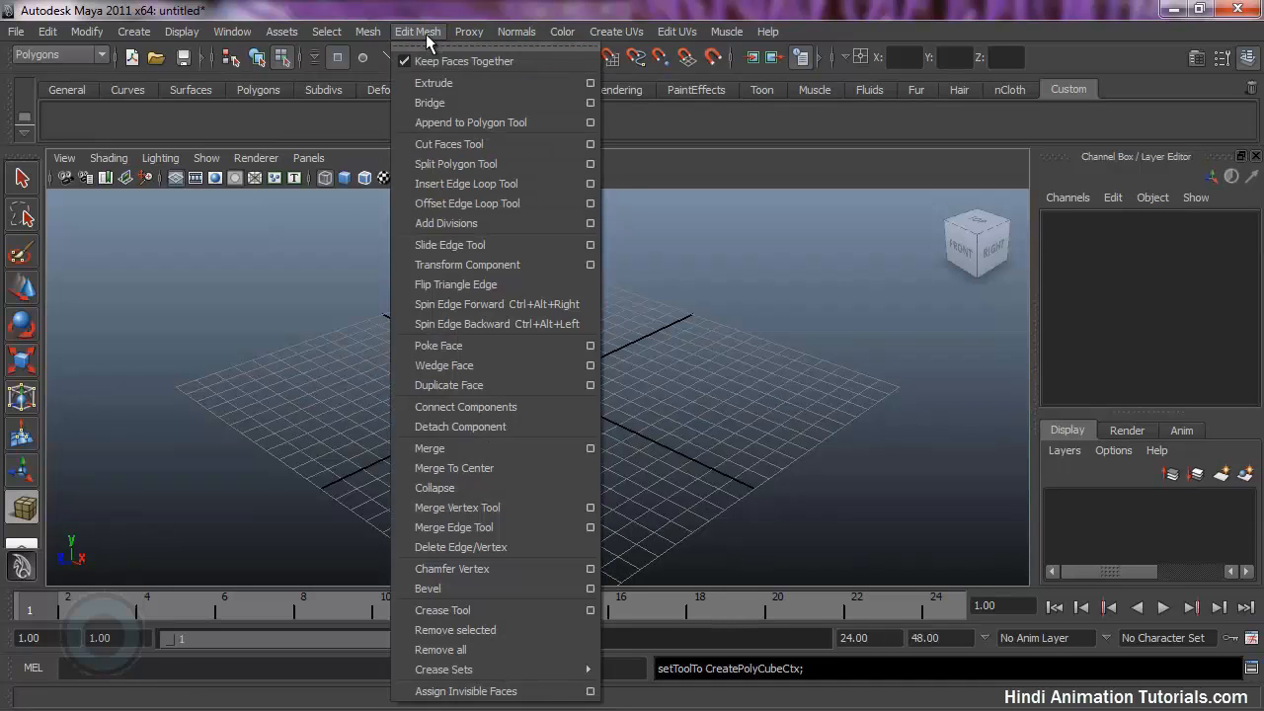
{"action": "left_click", "coordinate": [435, 85]}
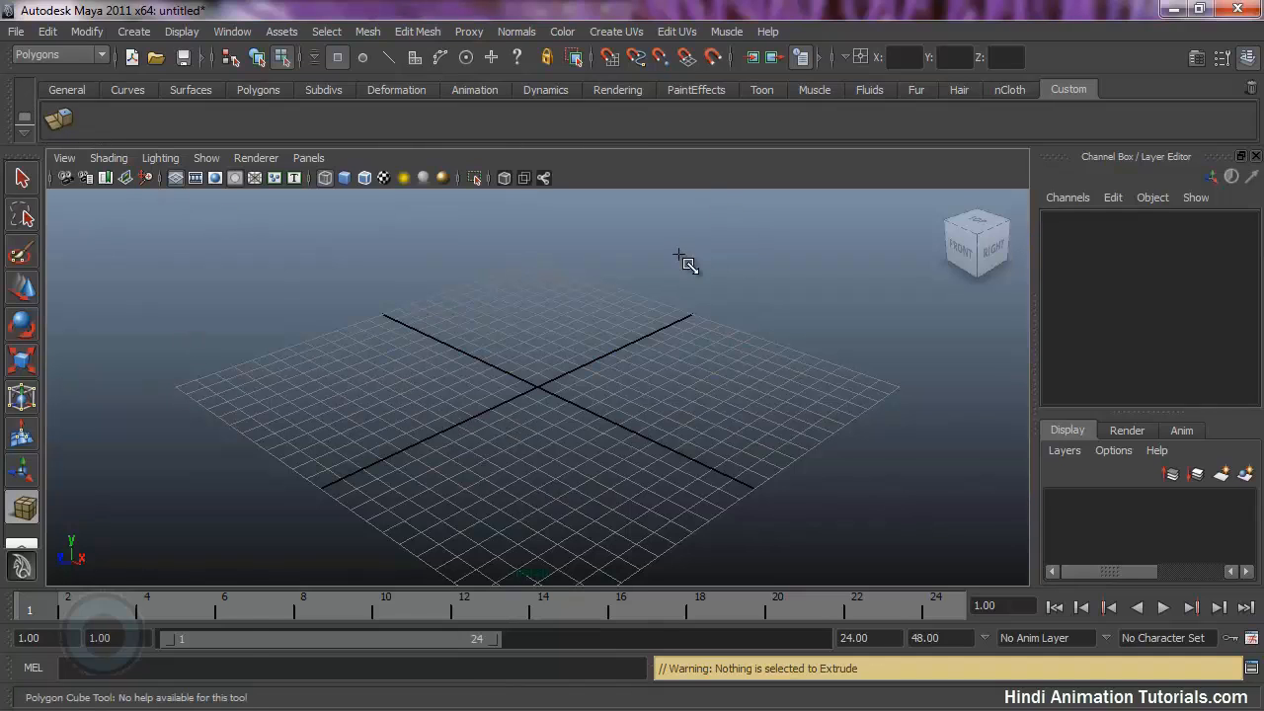
- Search the menu items for "extrude", examine the menu set and path of the Polygons match, and close the search
{"action": "key", "text": "space"}
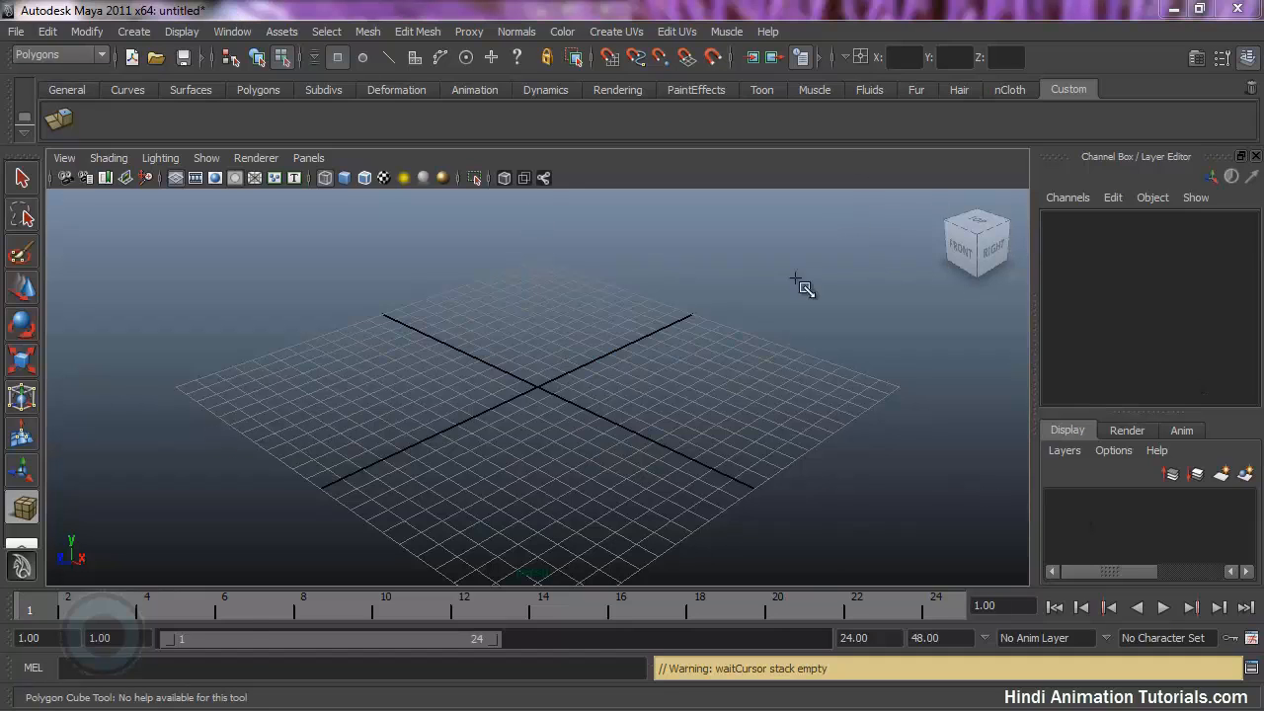
{"action": "left_click", "coordinate": [775, 31]}
{"action": "left_click", "coordinate": [879, 460]}
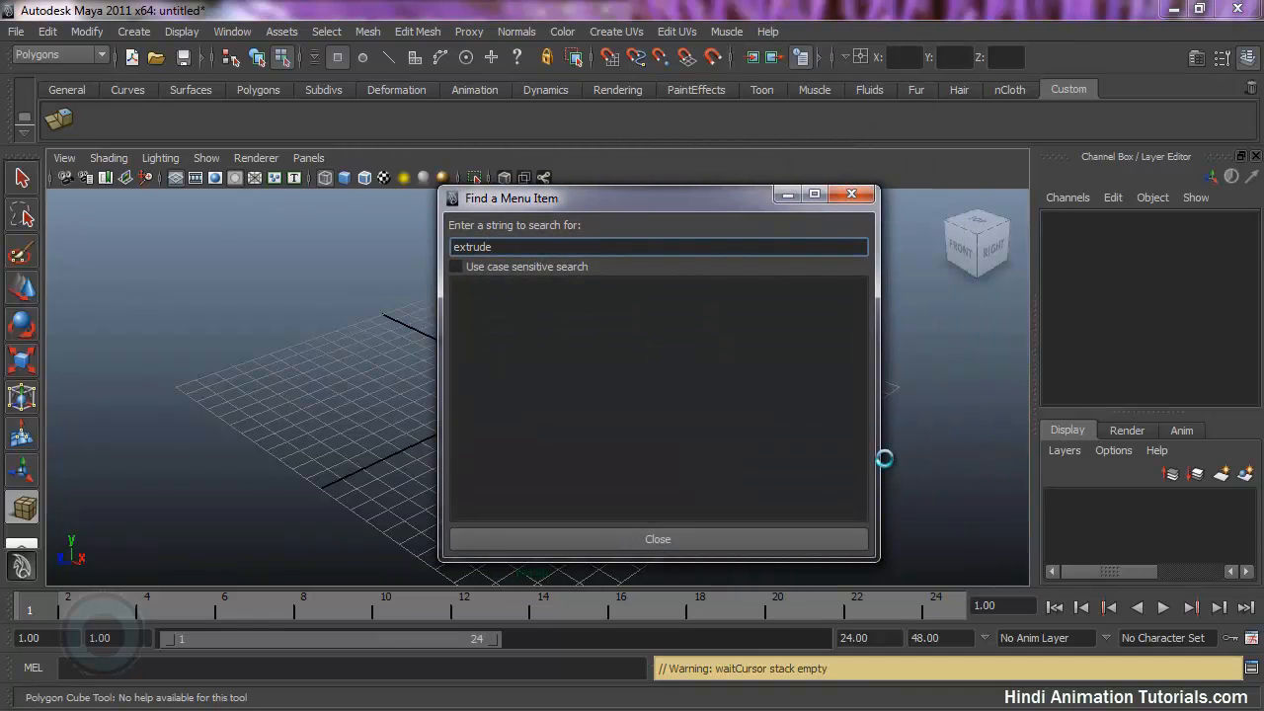
{"action": "type", "text": "extrude"}
{"action": "key", "text": "Return"}
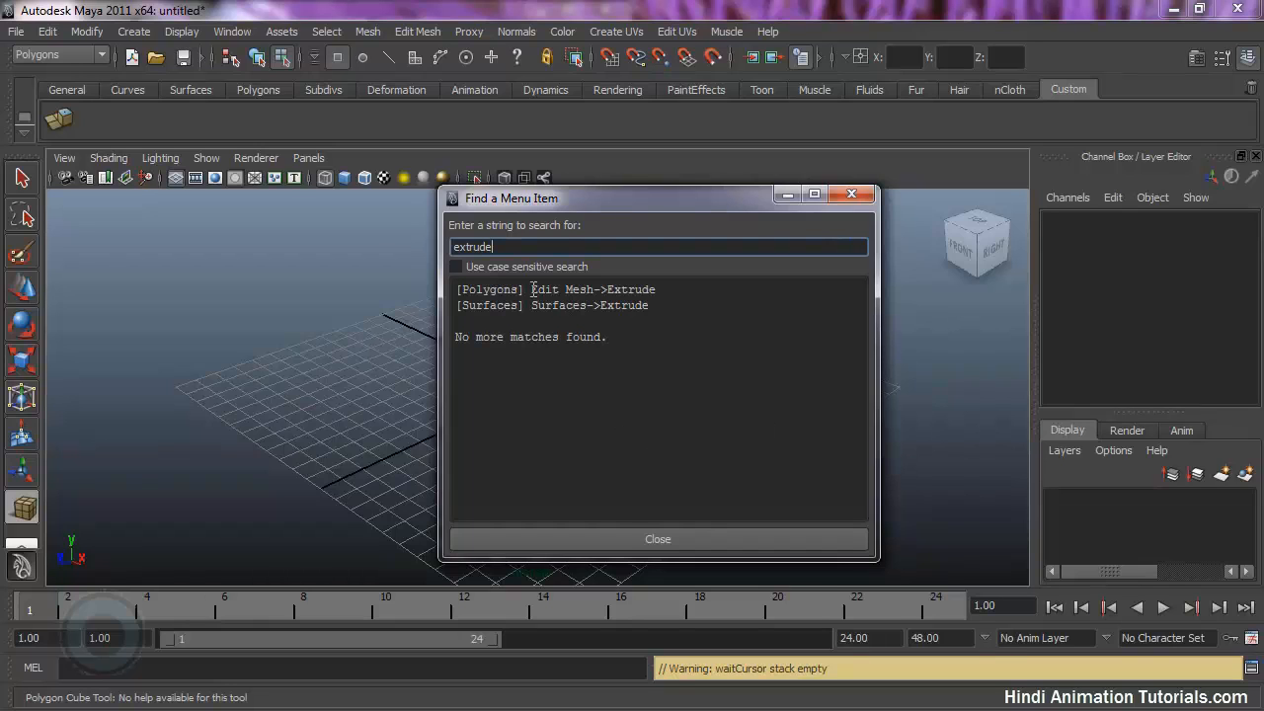
{"action": "left_click_drag", "start_coordinate": [533, 290], "coordinate": [651, 296]}
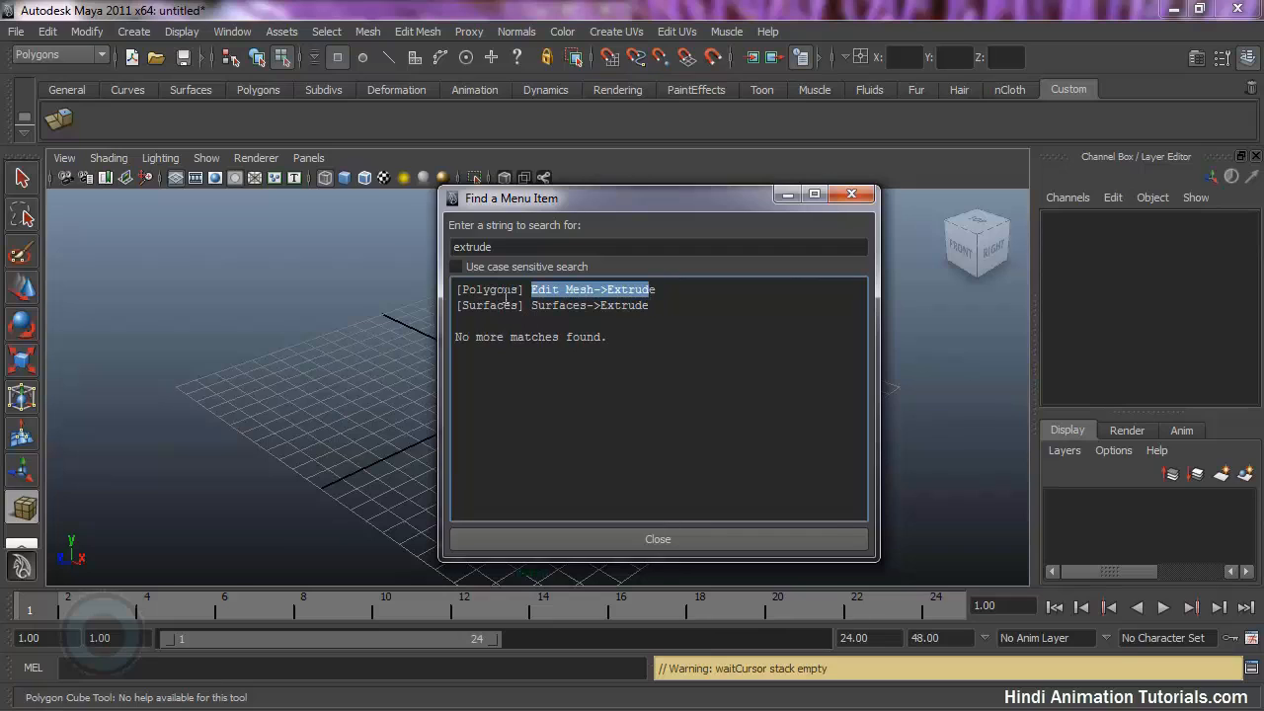
{"action": "left_click_drag", "start_coordinate": [526, 292], "coordinate": [458, 295]}
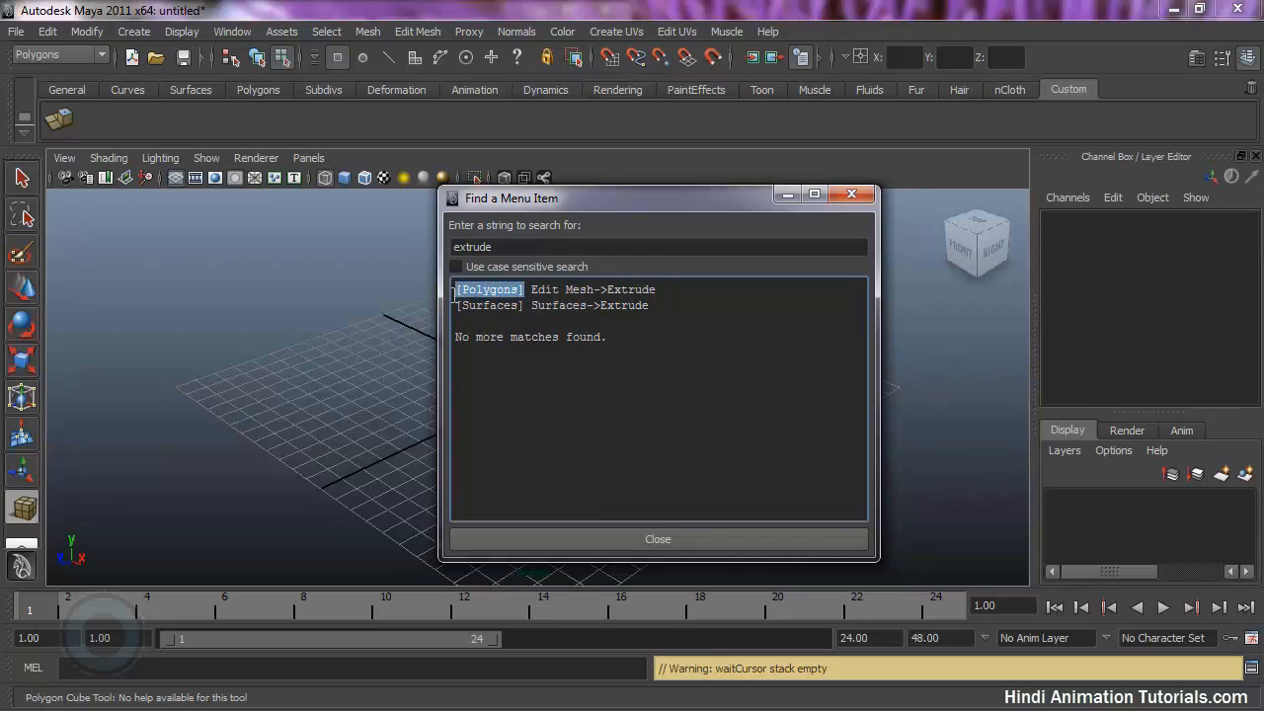
{"action": "left_click", "coordinate": [688, 538]}
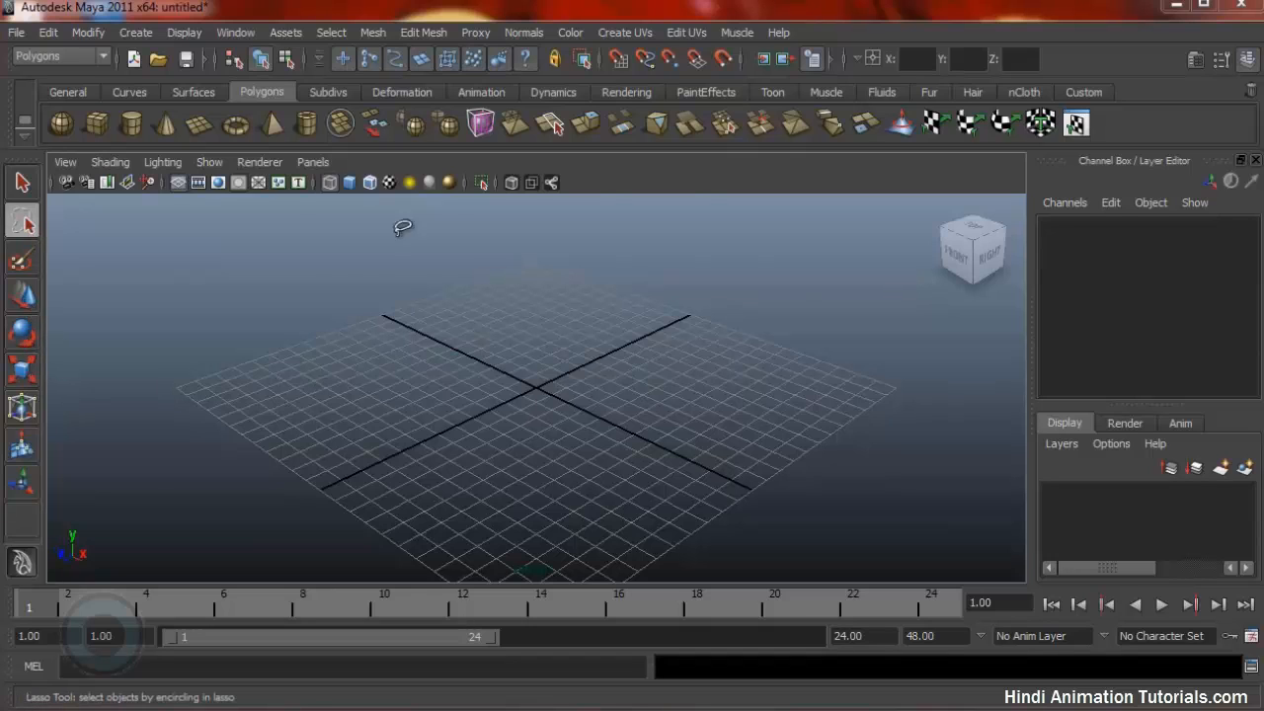
- Draw a polygon cube on the grid, centred at about X -1.5, Y 2.9, Z 4.8
{"action": "left_click", "coordinate": [97, 124]}
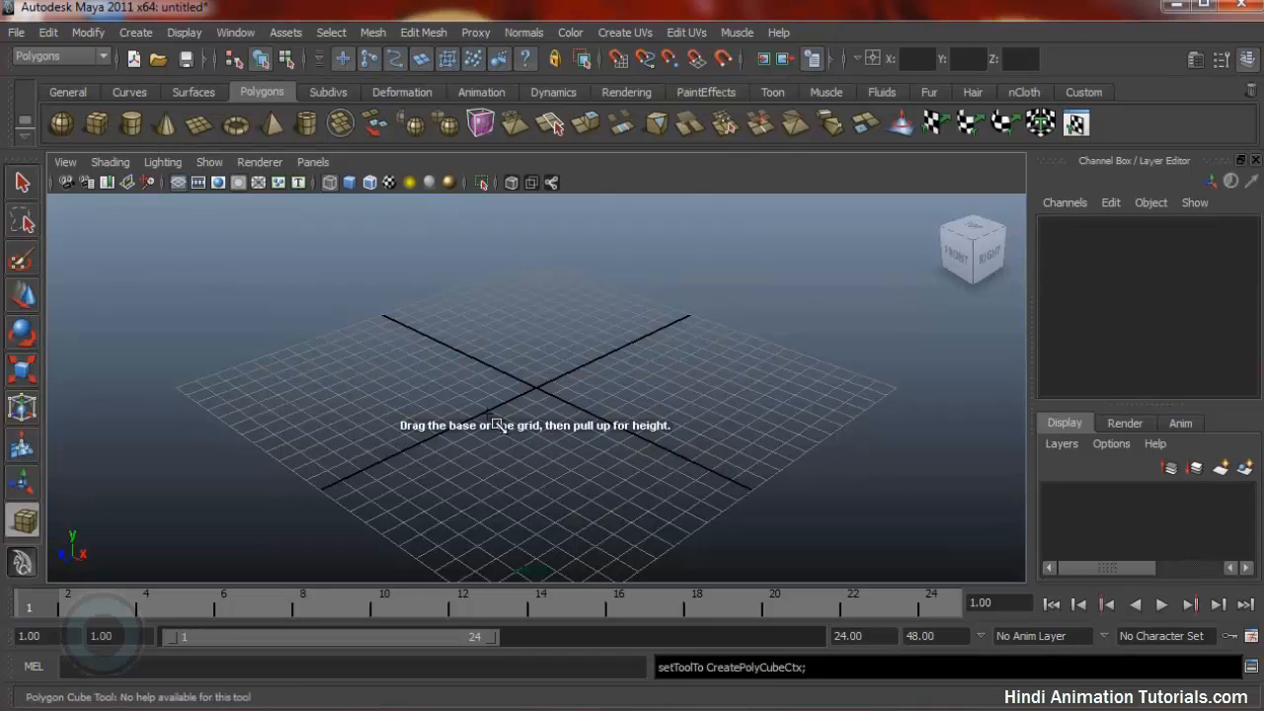
{"action": "left_click_drag", "start_coordinate": [452, 366], "coordinate": [443, 483]}
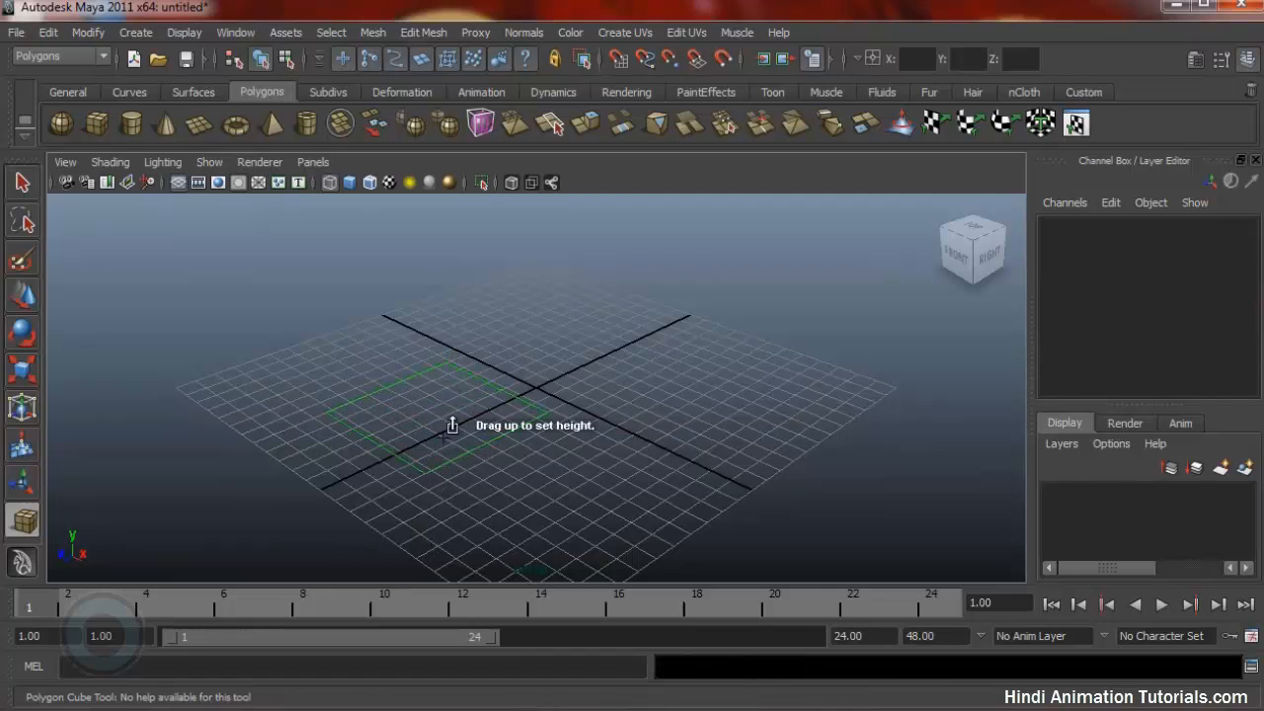
{"action": "left_click_drag", "start_coordinate": [451, 423], "coordinate": [445, 277]}
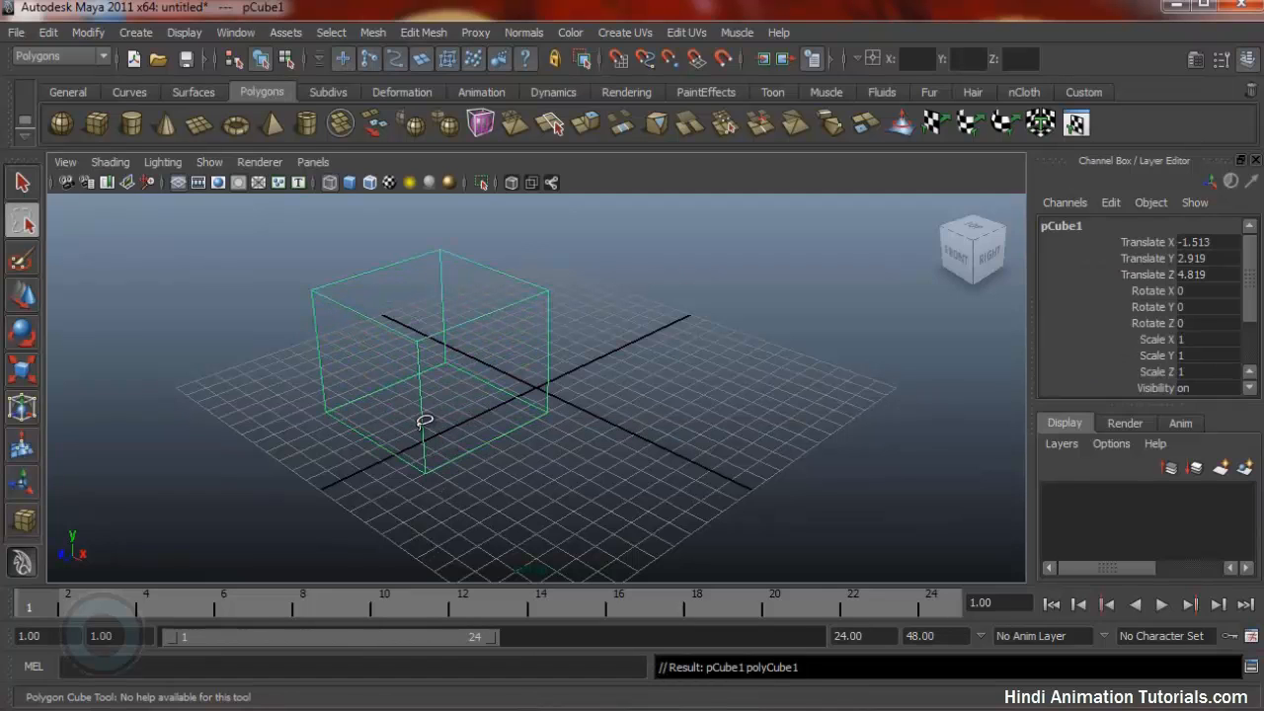
- Activate the Select tool, deselect the cube and select it again
{"action": "left_click", "coordinate": [24, 221]}
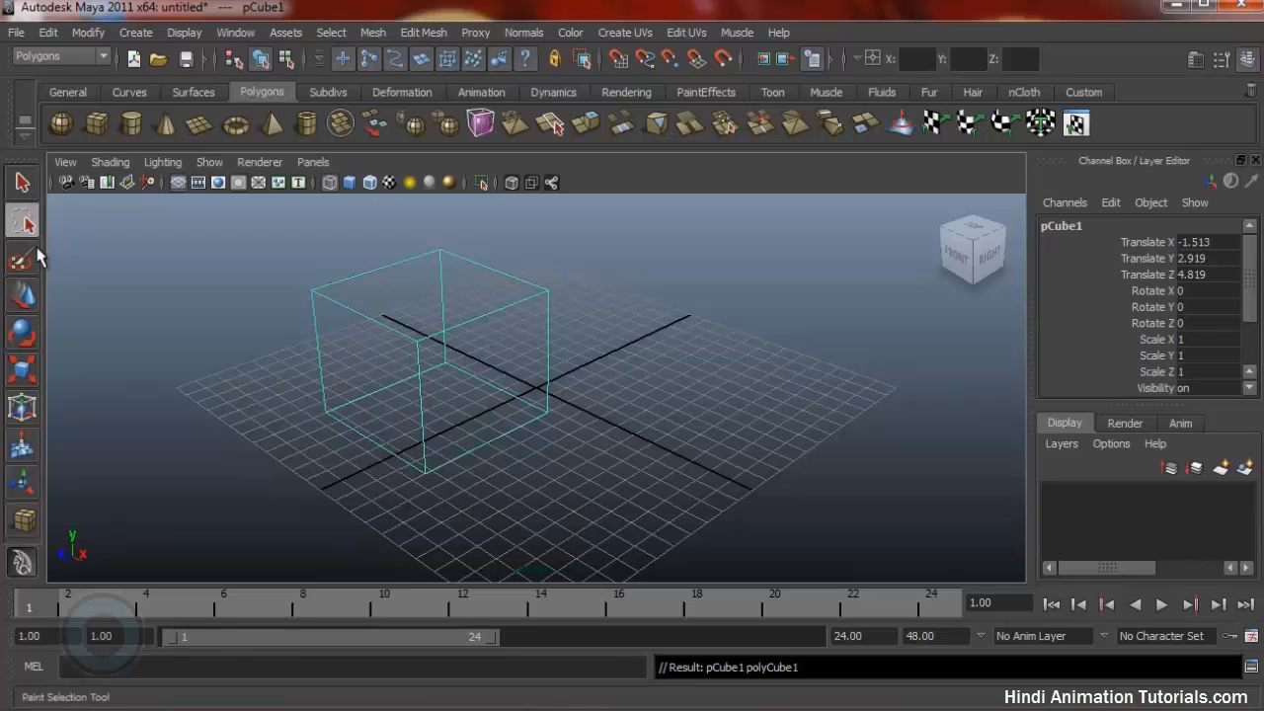
{"action": "left_click", "coordinate": [23, 186]}
{"action": "left_click", "coordinate": [613, 300]}
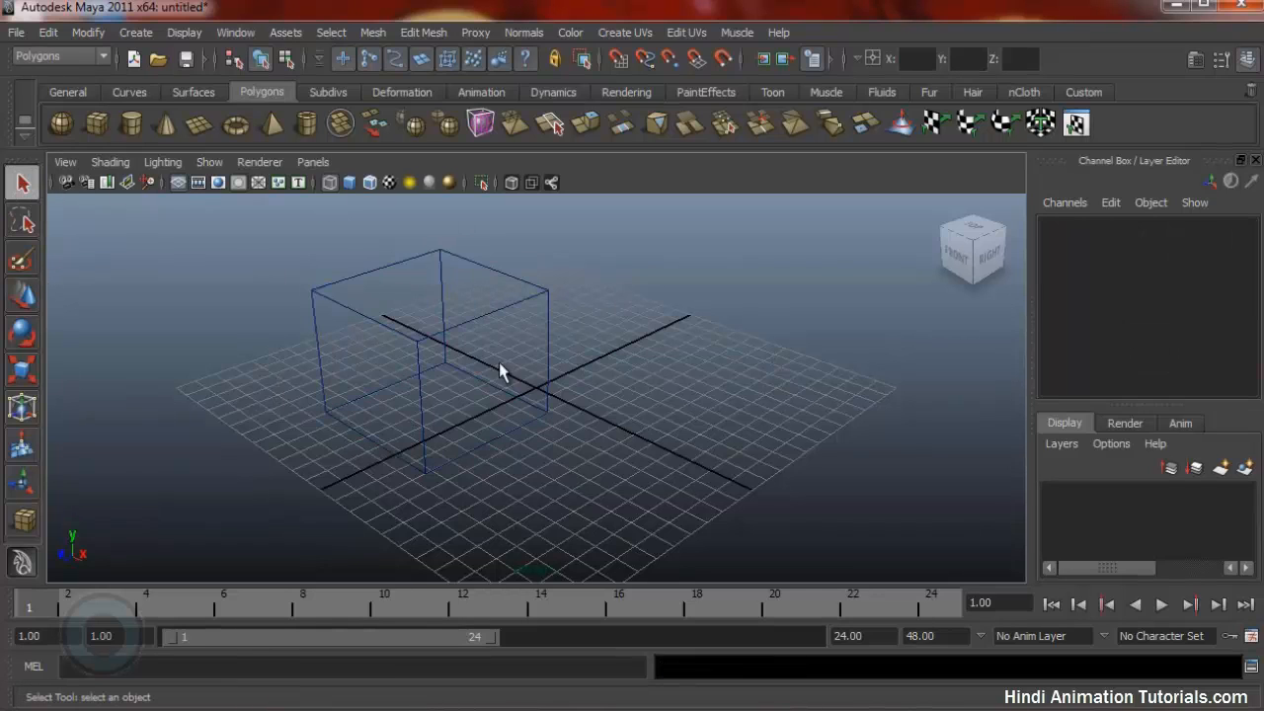
{"action": "left_click", "coordinate": [425, 405]}
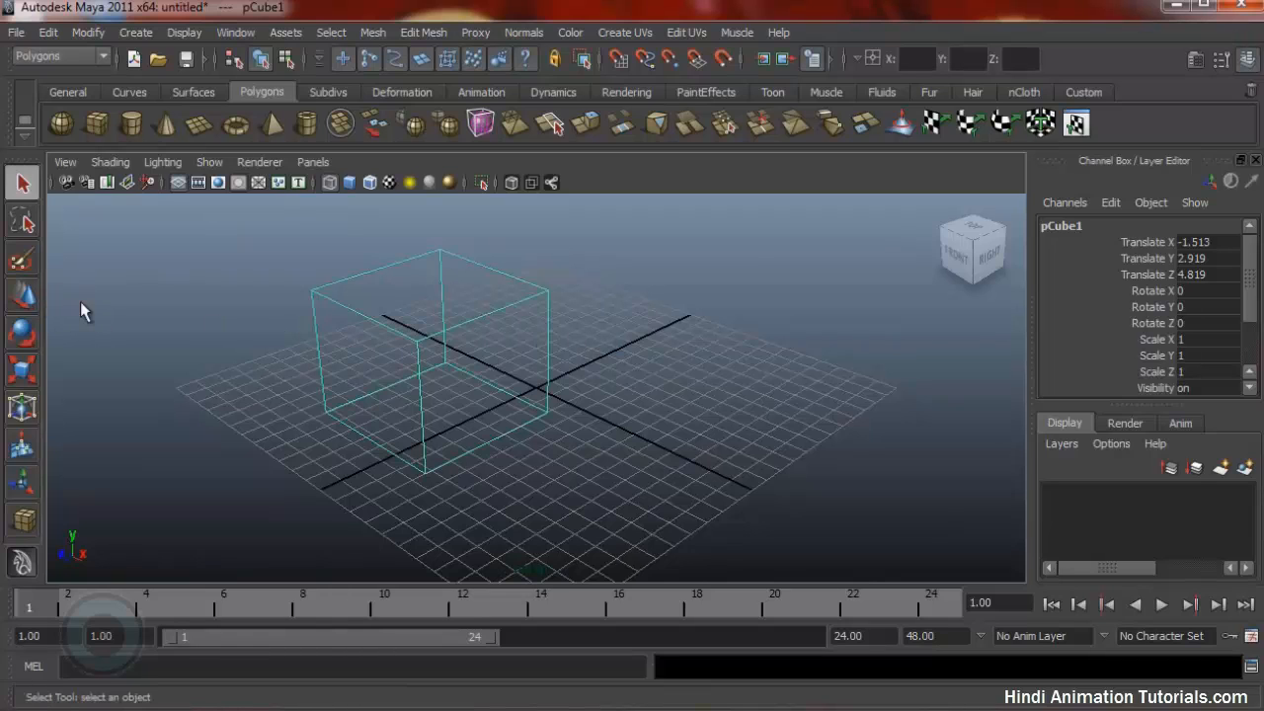
- Move the cube with the Move tool to about X 7.1, Y 5.6, Z 7.8
{"action": "left_click", "coordinate": [22, 294]}
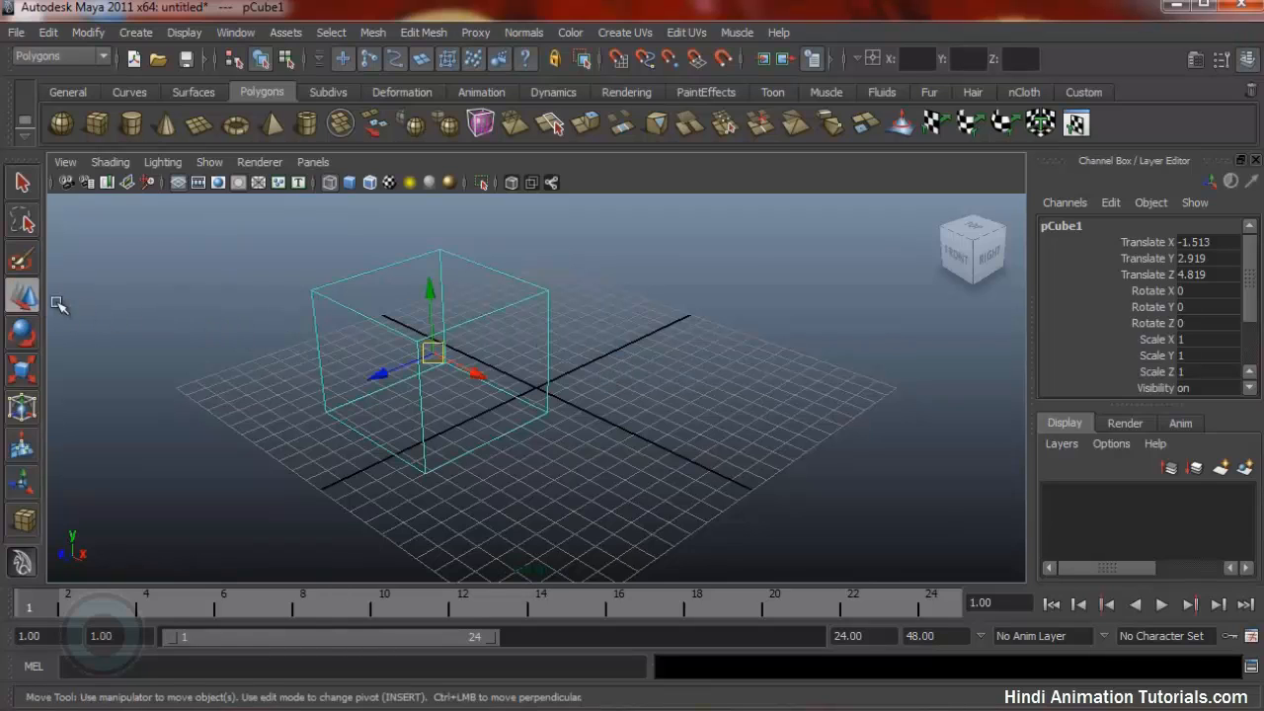
{"action": "left_click_drag", "start_coordinate": [482, 377], "coordinate": [581, 428]}
{"action": "left_click_drag", "start_coordinate": [471, 426], "coordinate": [418, 437]}
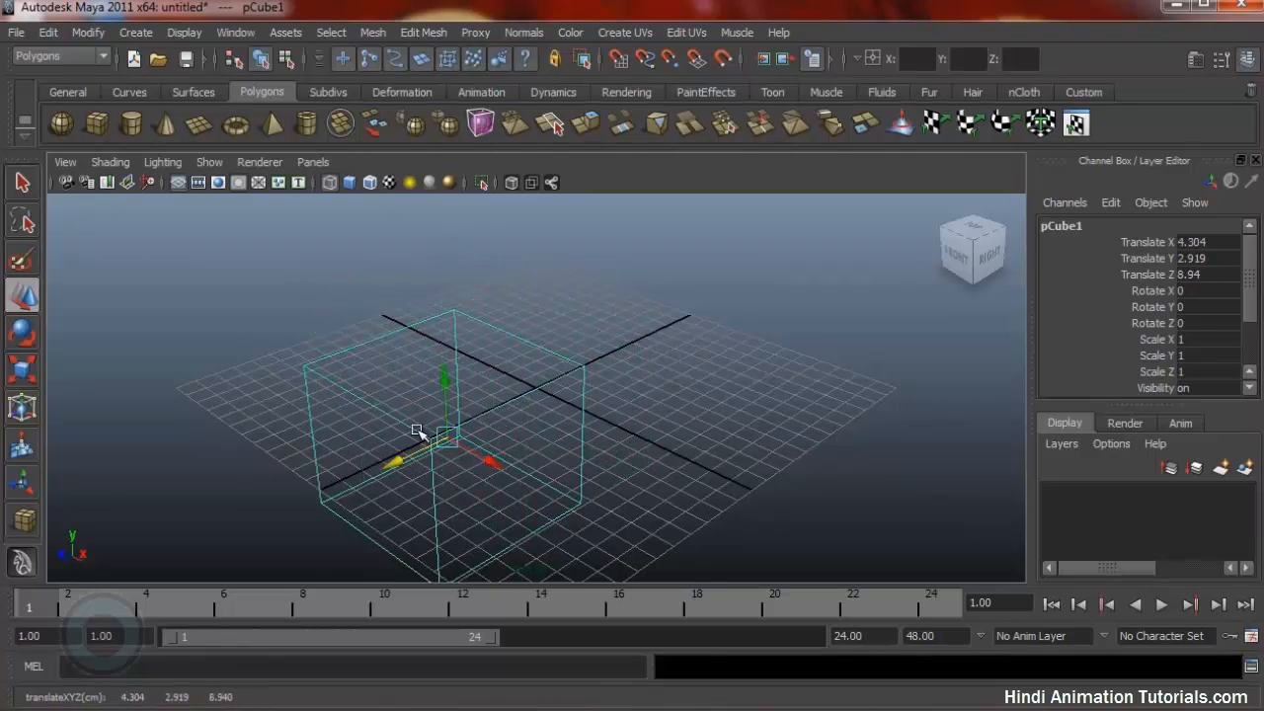
{"action": "left_click_drag", "start_coordinate": [446, 375], "coordinate": [483, 331]}
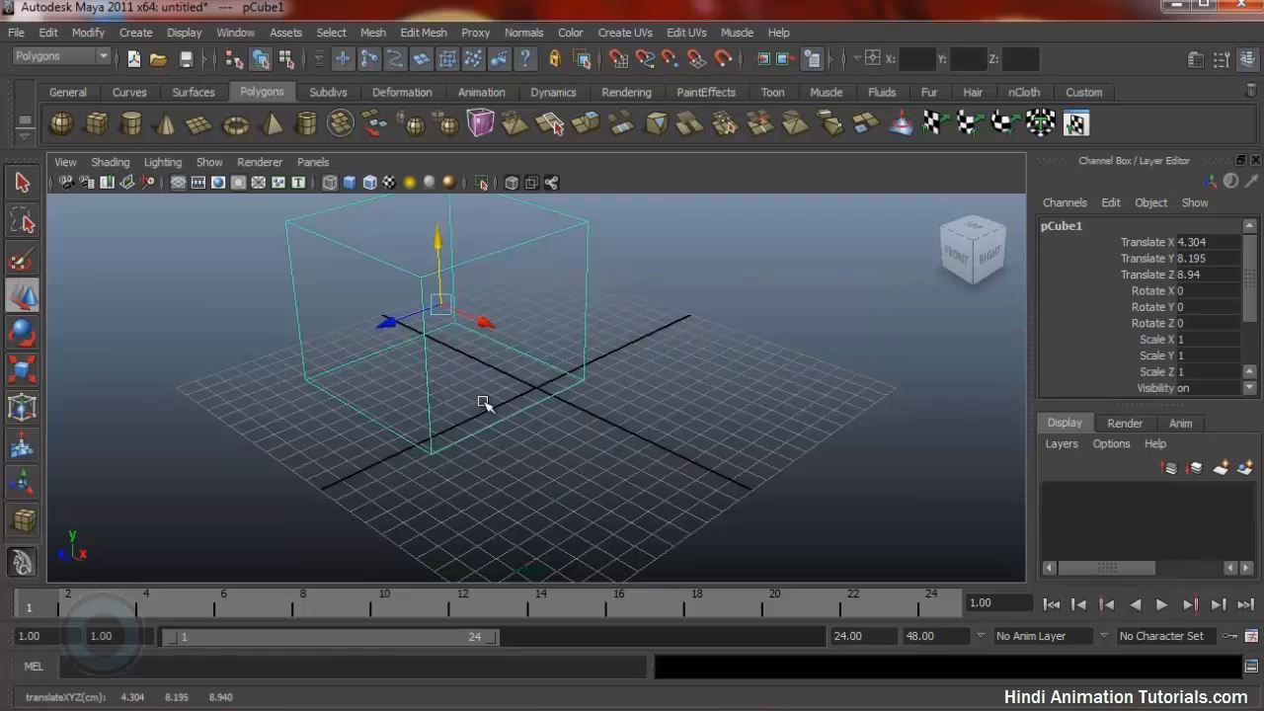
{"action": "left_click_drag", "start_coordinate": [478, 408], "coordinate": [481, 396], "text": "alt"}
{"action": "left_click_drag", "start_coordinate": [452, 269], "coordinate": [584, 373]}
- Switch the viewport to the four-view layout
{"action": "key", "text": "space"}
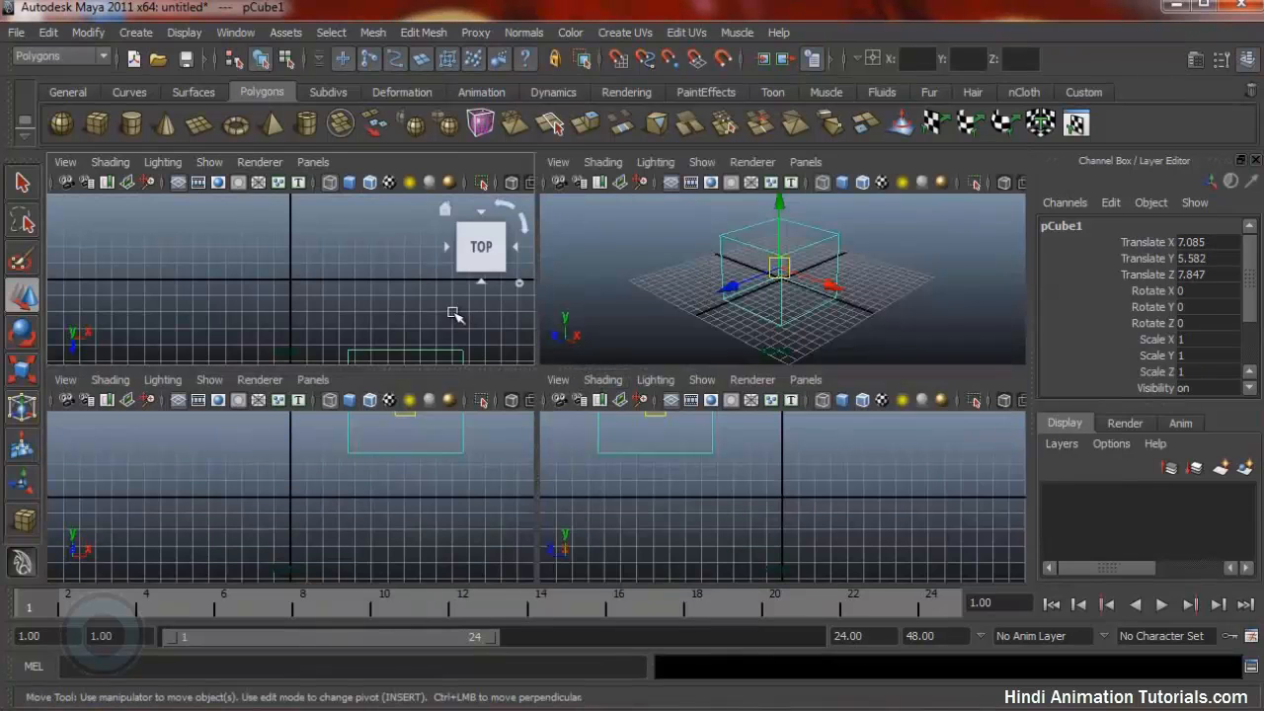
- Move the cube in the top view to about X 5.9, Z 7.6 and return to the single perspective view
{"action": "right_click_drag", "start_coordinate": [455, 313], "coordinate": [345, 332], "text": "alt"}
{"action": "middle_click_drag", "start_coordinate": [355, 275], "coordinate": [326, 198], "text": "alt"}
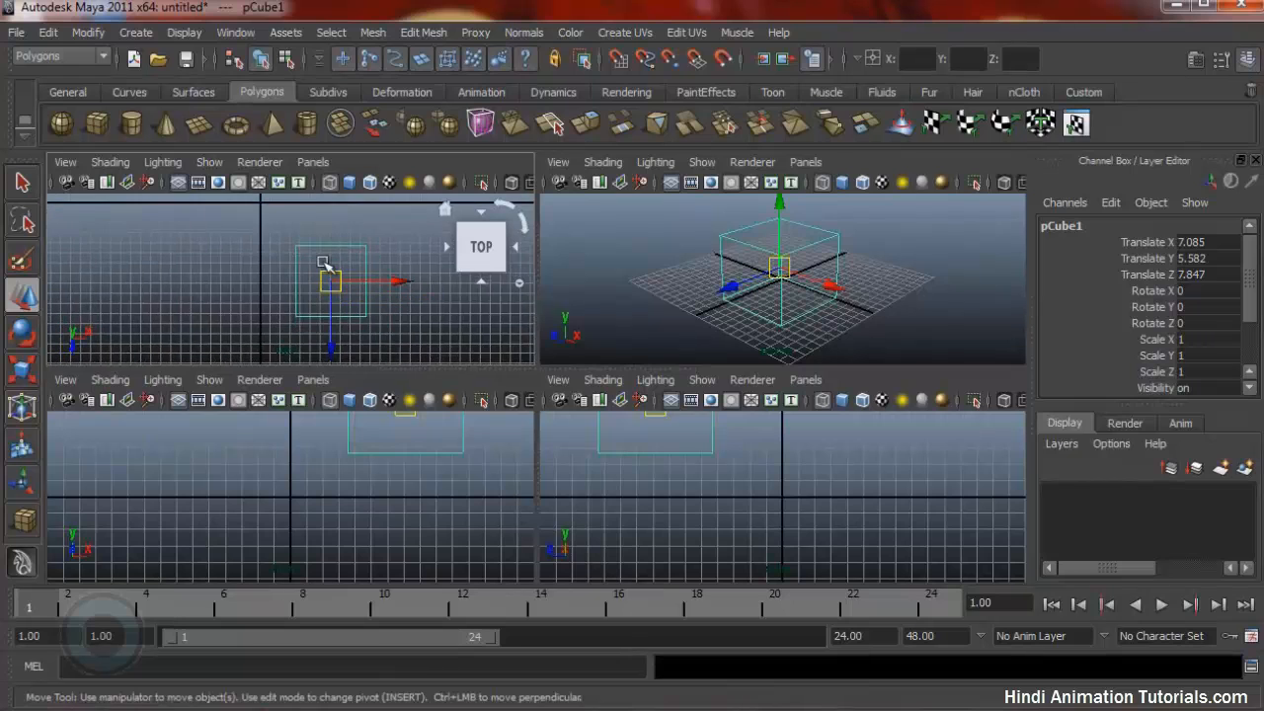
{"action": "mouse_move", "coordinate": [330, 279]}
{"action": "left_mouse_down"}
{"action": "mouse_move", "coordinate": [347, 282]}
{"action": "mouse_move", "coordinate": [318, 277]}
{"action": "left_mouse_up"}
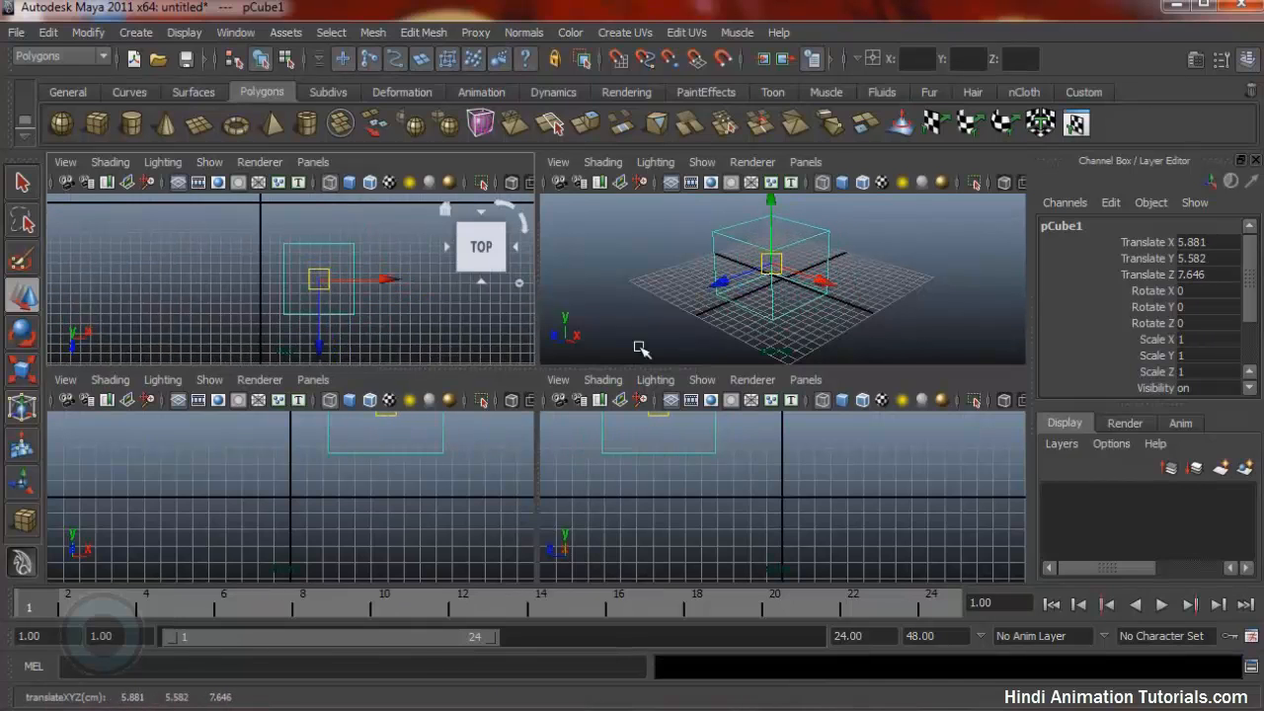
{"action": "key", "text": "space"}
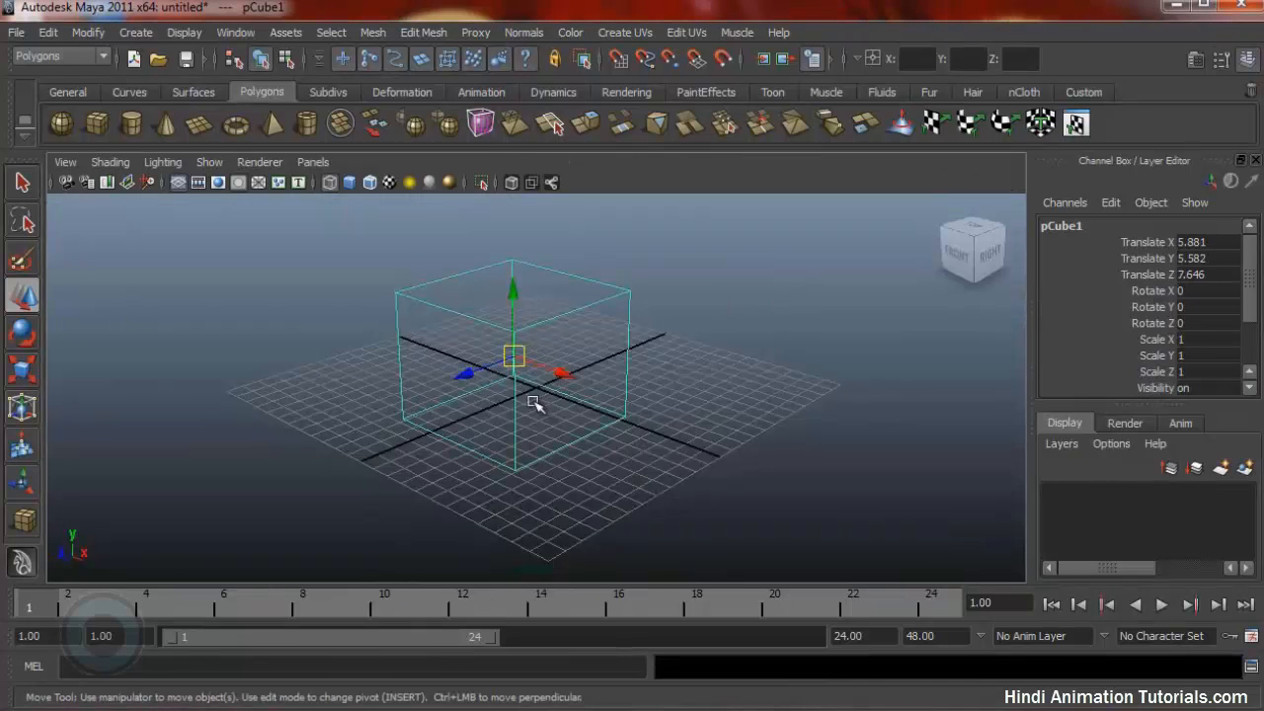
- Scale the cube to about X 1.3, Y 1.15, Z 1.57 and rotate it around its Z axis
{"action": "key", "text": "r"}
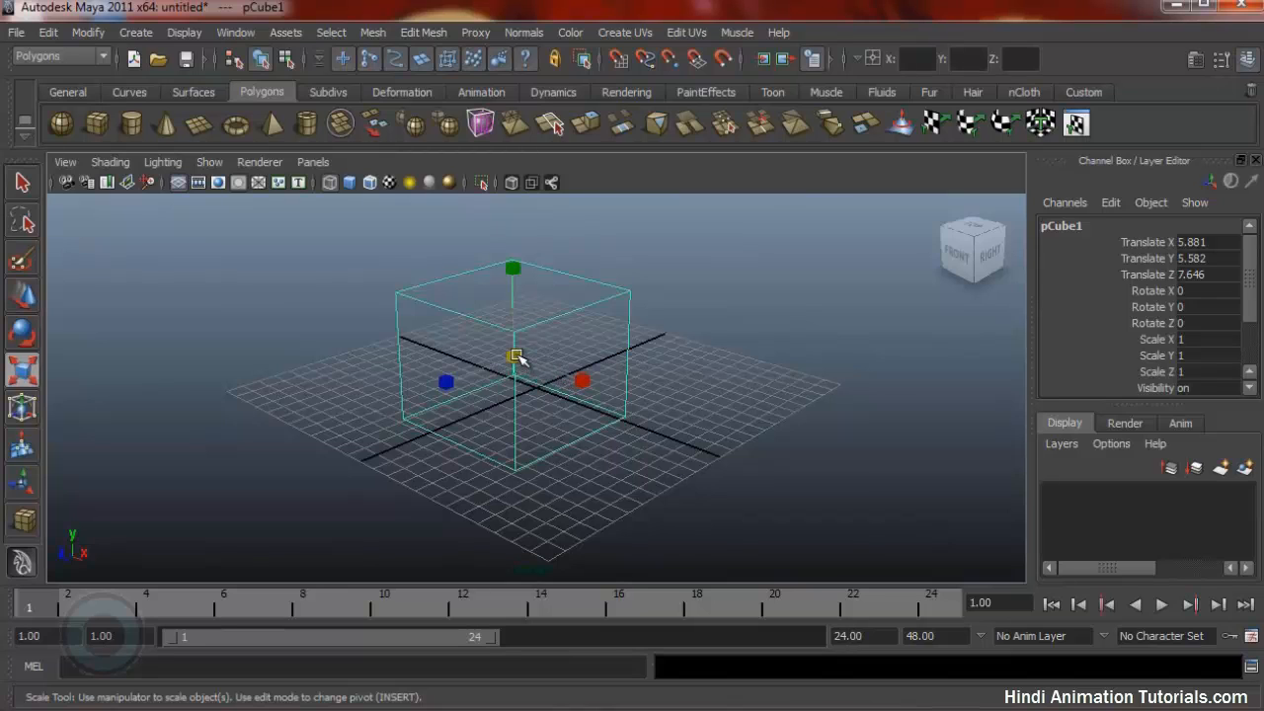
{"action": "left_click_drag", "start_coordinate": [516, 358], "coordinate": [592, 381]}
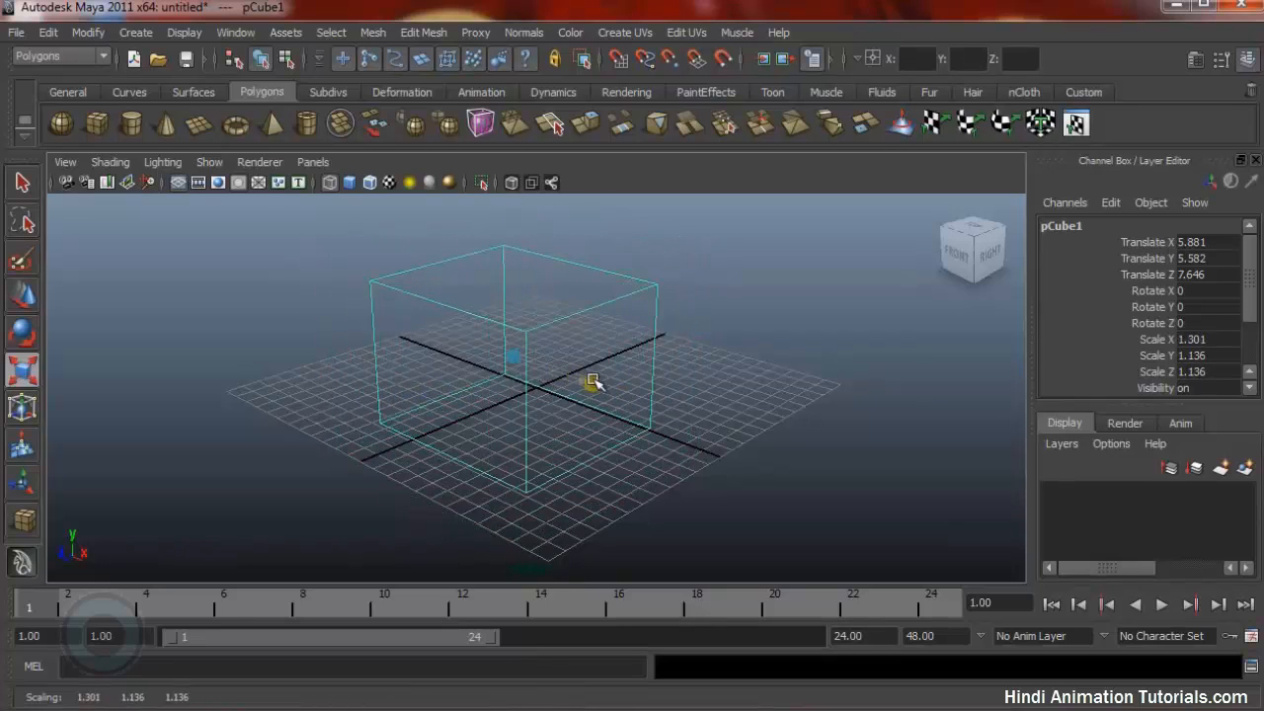
{"action": "mouse_move", "coordinate": [446, 383]}
{"action": "left_mouse_down"}
{"action": "mouse_move", "coordinate": [464, 378]}
{"action": "mouse_move", "coordinate": [426, 395]}
{"action": "left_mouse_up"}
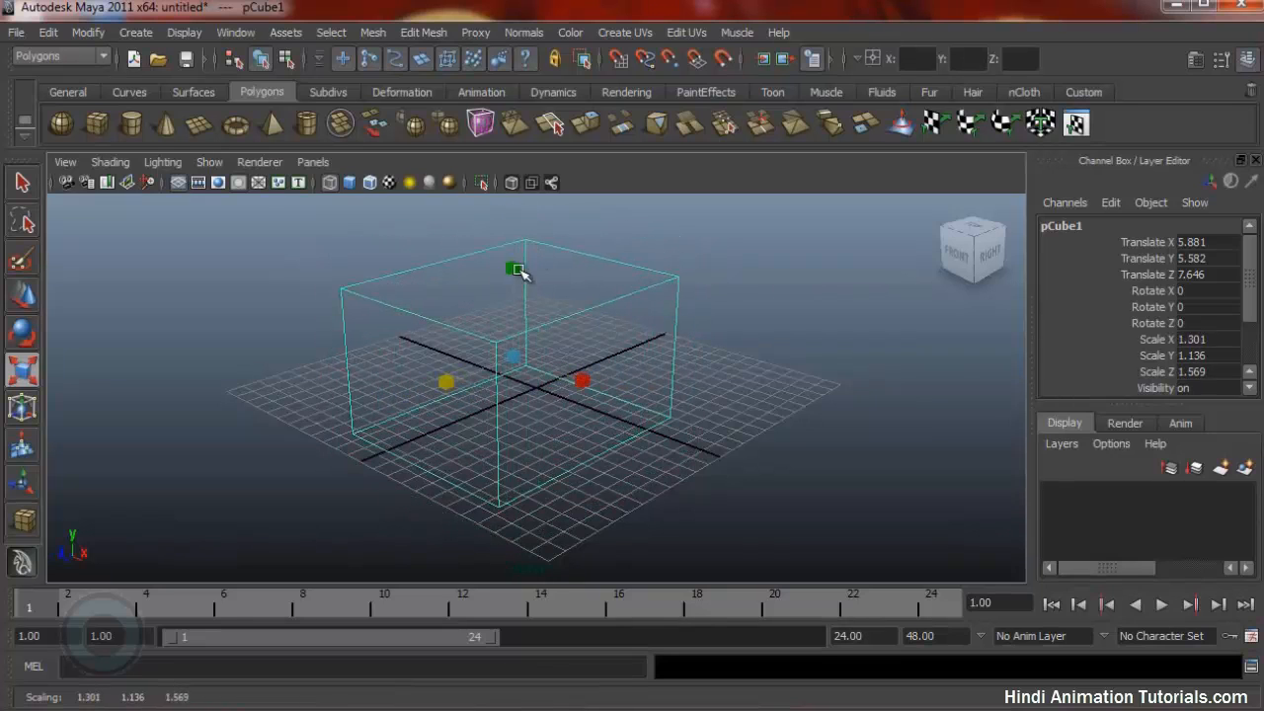
{"action": "mouse_move", "coordinate": [517, 271]}
{"action": "left_mouse_down"}
{"action": "mouse_move", "coordinate": [513, 290]}
{"action": "mouse_move", "coordinate": [521, 268]}
{"action": "left_mouse_up"}
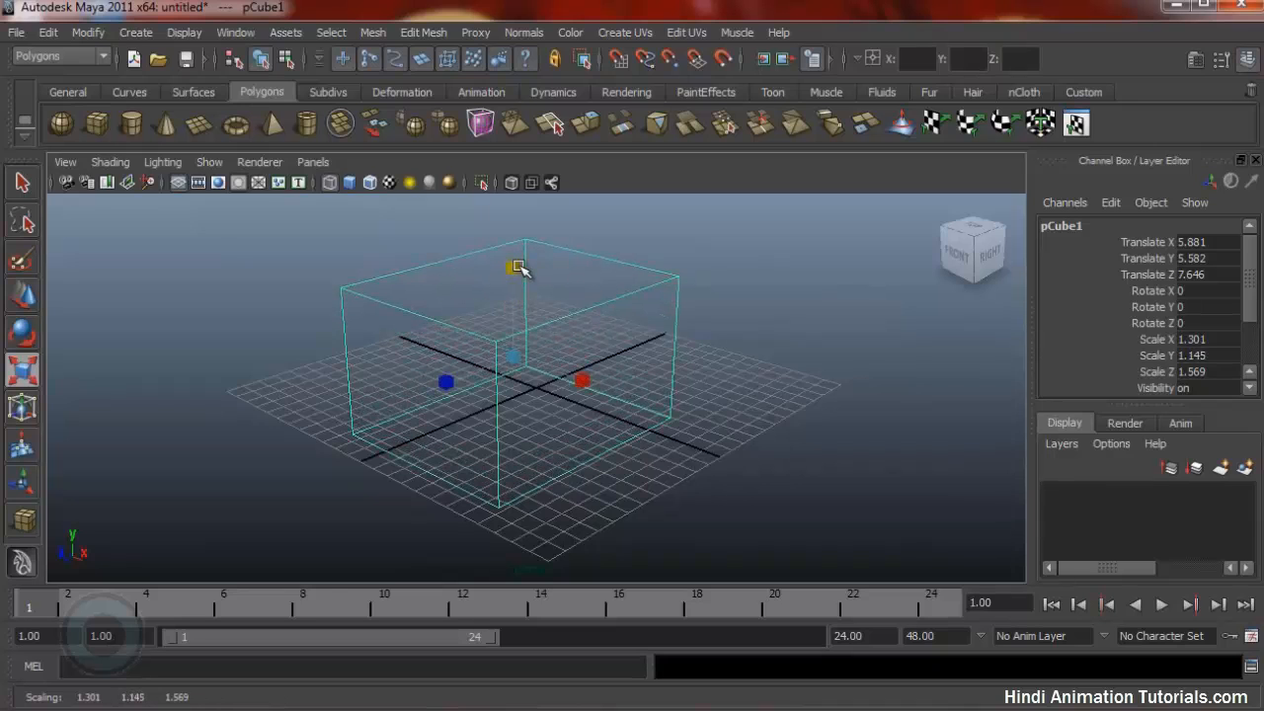
{"action": "key", "text": "e"}
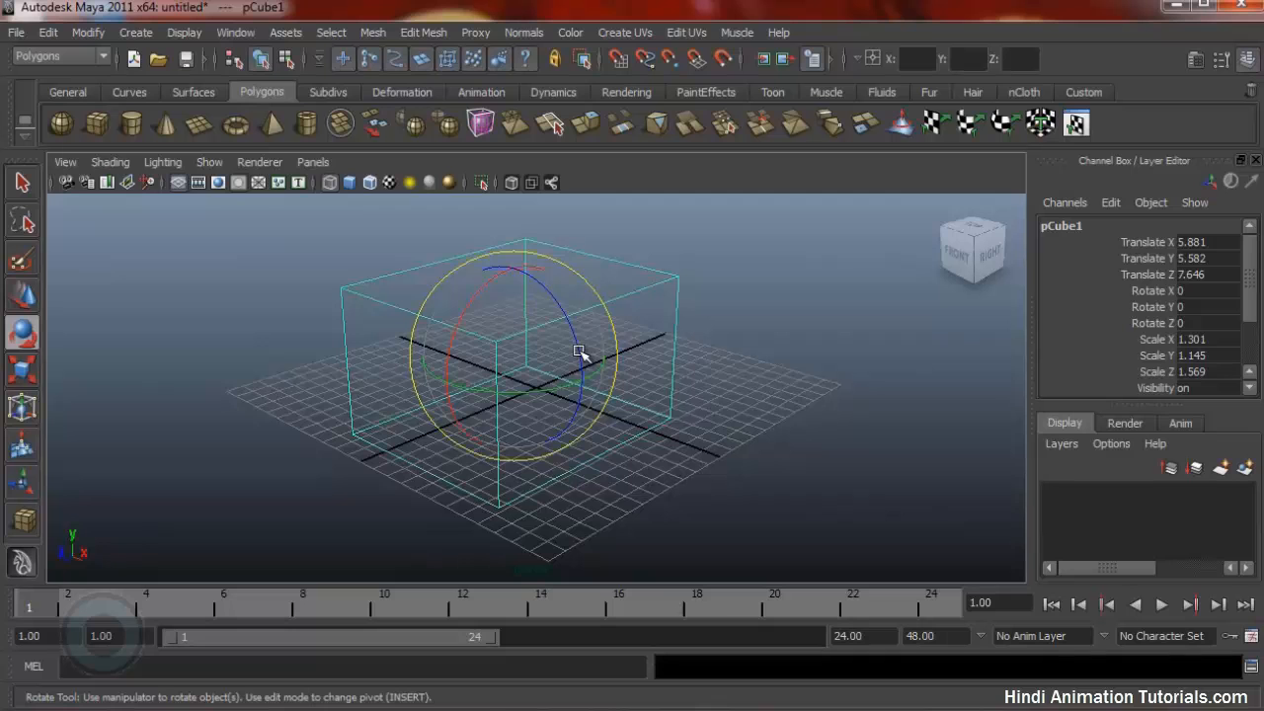
{"action": "left_click_drag", "start_coordinate": [578, 352], "coordinate": [600, 390]}
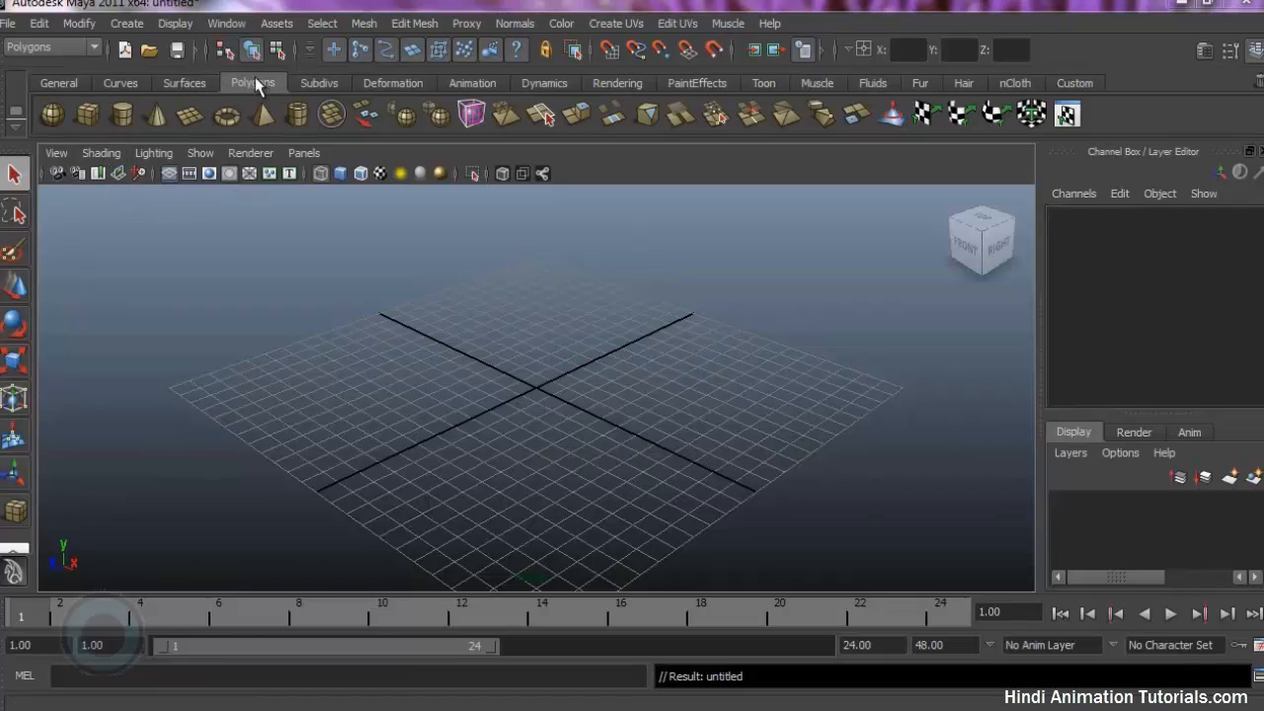
- Draw a polygon cube on the empty grid, centred at about X 2.3, Y 3.9, Z -2.5
{"action": "left_click", "coordinate": [87, 115]}
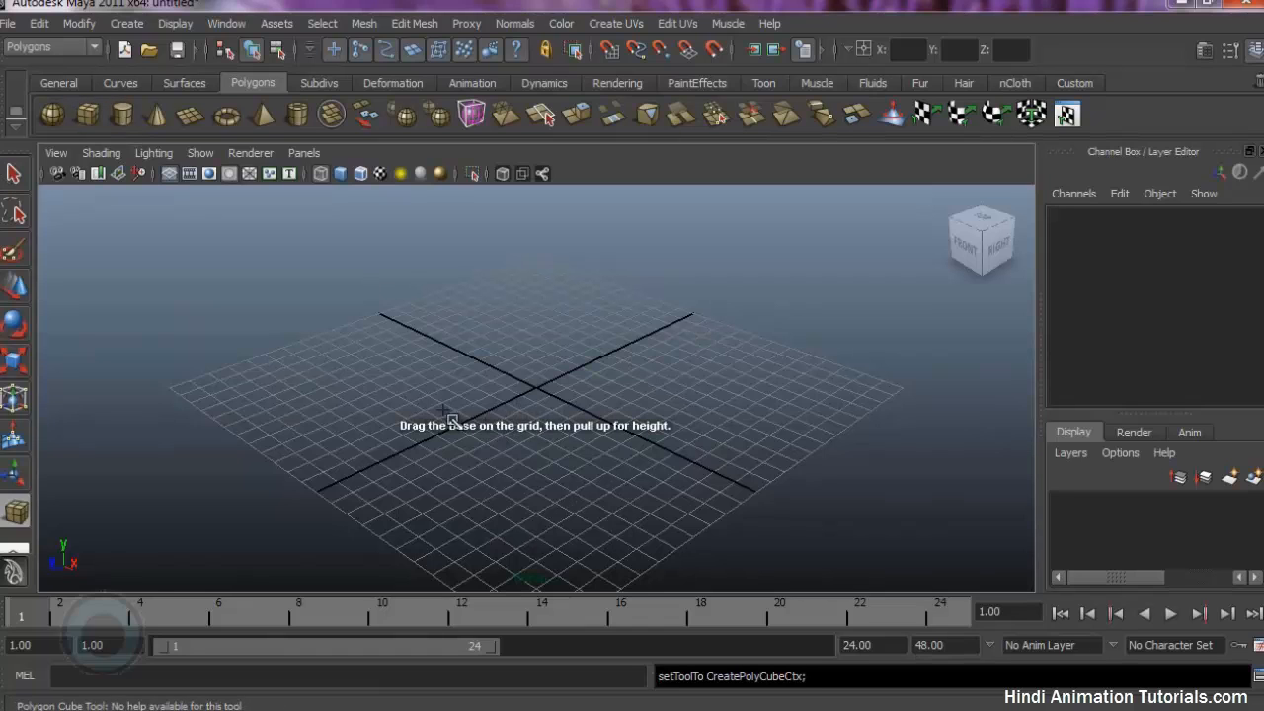
{"action": "mouse_move", "coordinate": [460, 391]}
{"action": "left_mouse_down"}
{"action": "mouse_move", "coordinate": [643, 443]}
{"action": "mouse_move", "coordinate": [760, 383]}
{"action": "left_mouse_up"}
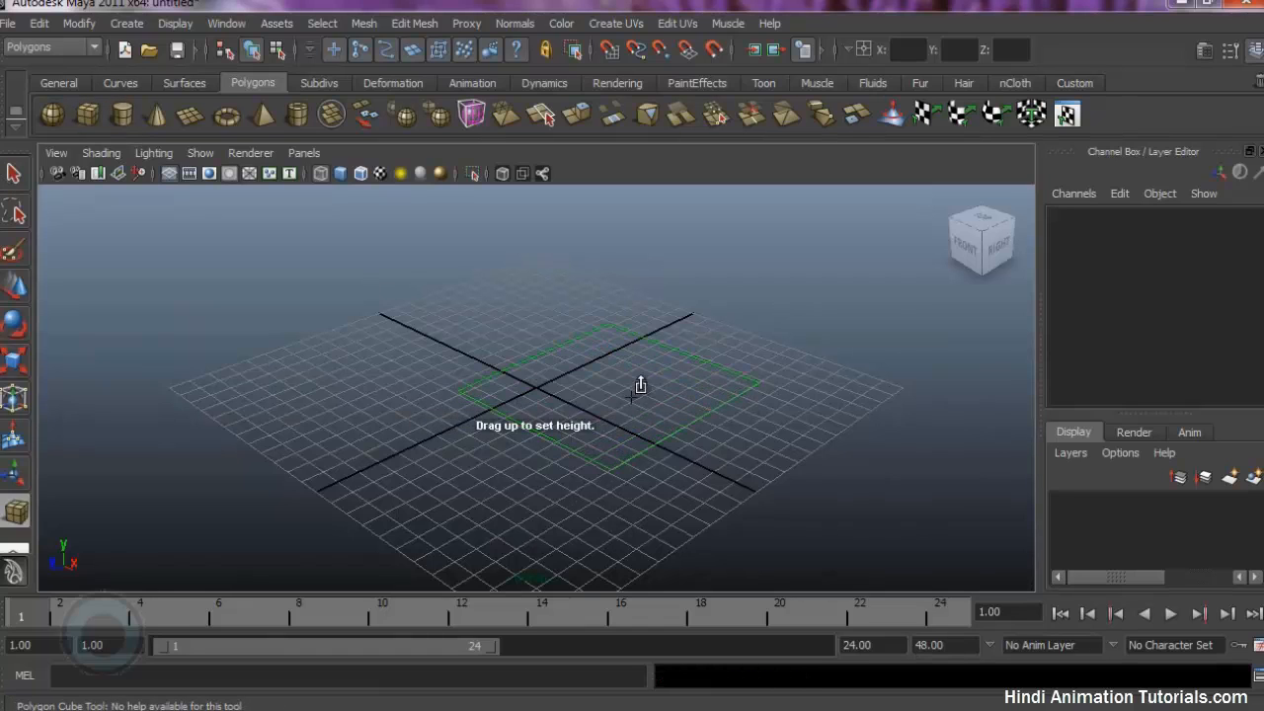
{"action": "left_click_drag", "start_coordinate": [643, 386], "coordinate": [656, 227]}
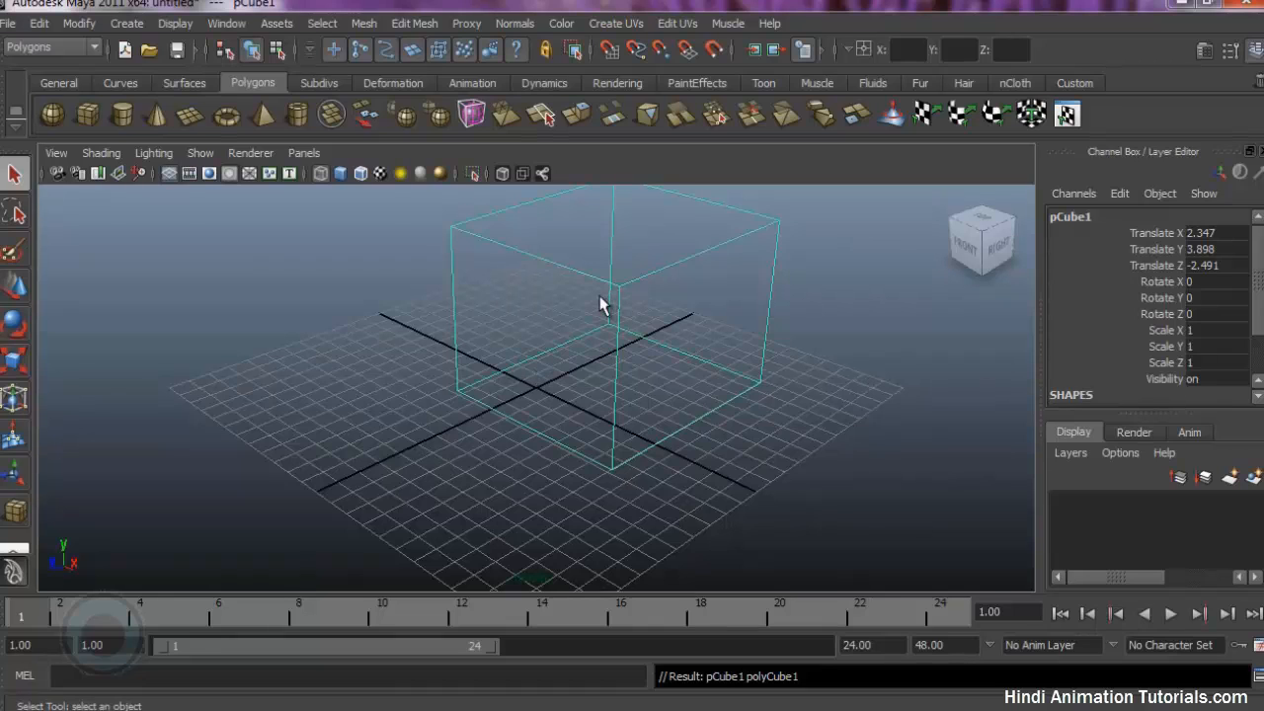
- Frame the selected cube and orbit around it to examine it from several sides and heights
{"action": "key", "text": "f"}
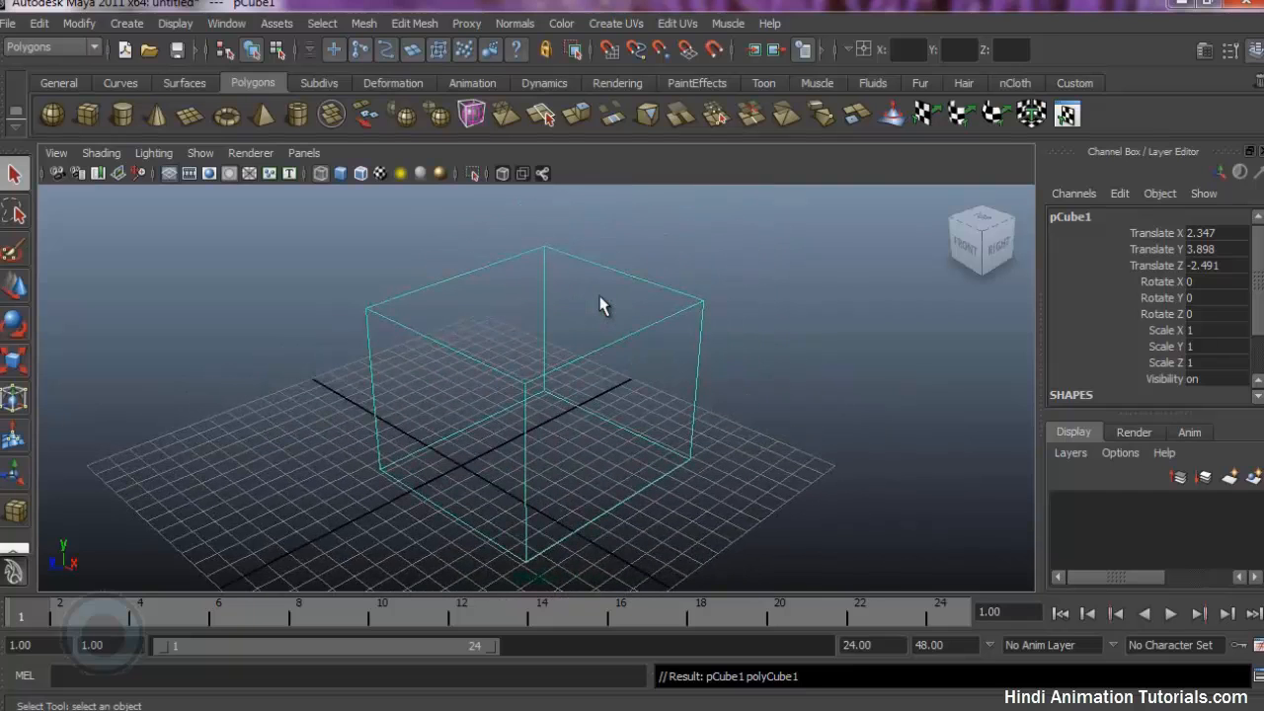
{"action": "left_click_drag", "start_coordinate": [727, 356], "coordinate": [537, 387], "text": "alt"}
{"action": "middle_click_drag", "start_coordinate": [530, 478], "coordinate": [824, 54], "text": "alt"}
{"action": "right_click_drag", "start_coordinate": [798, 418], "coordinate": [657, 452], "text": "alt"}
{"action": "left_click_drag", "start_coordinate": [632, 543], "coordinate": [683, 470], "text": "alt"}
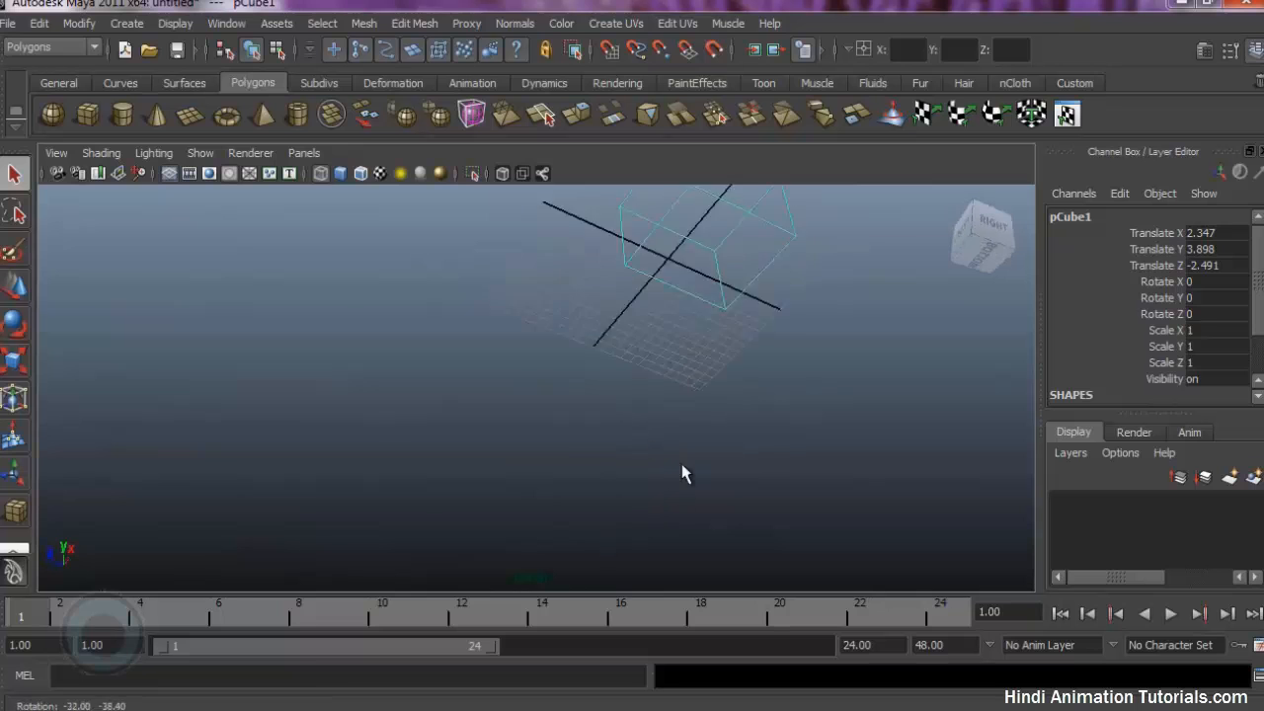
{"action": "middle_click_drag", "start_coordinate": [682, 470], "coordinate": [892, 119], "text": "alt"}
{"action": "left_click_drag", "start_coordinate": [810, 319], "coordinate": [646, 443], "text": "alt"}
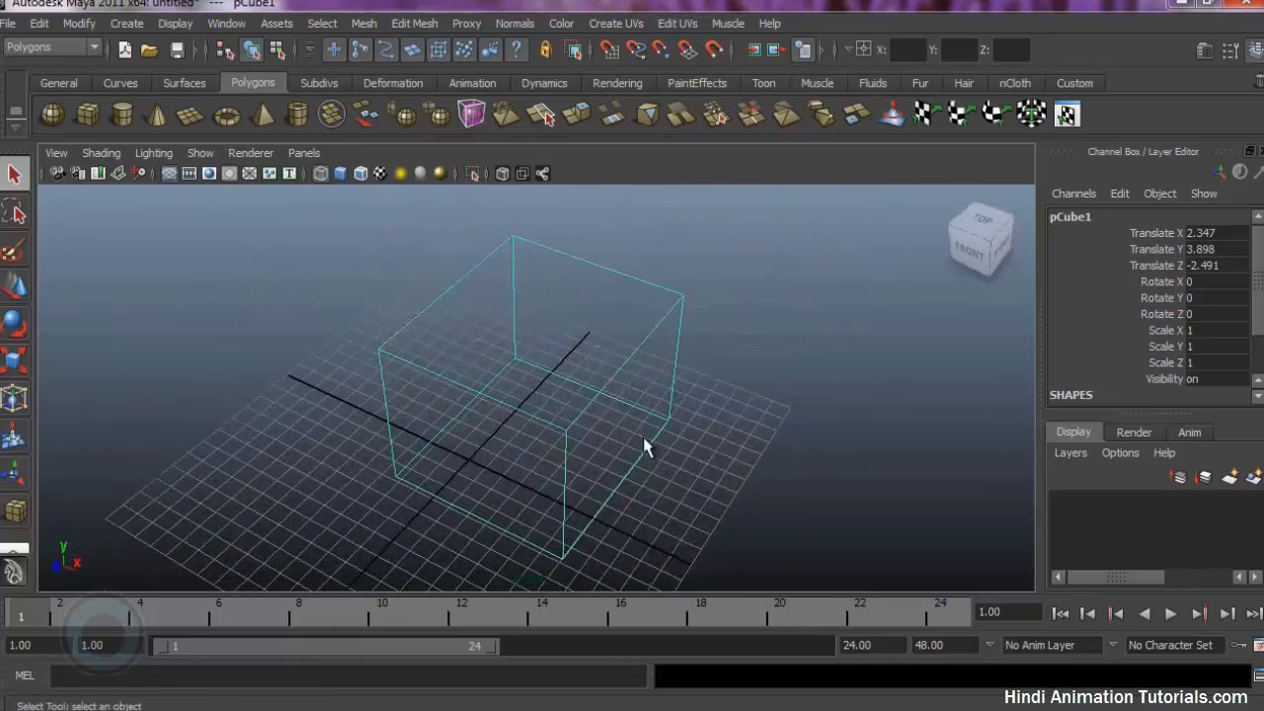
{"action": "left_click_drag", "start_coordinate": [691, 335], "coordinate": [516, 322], "text": "alt"}
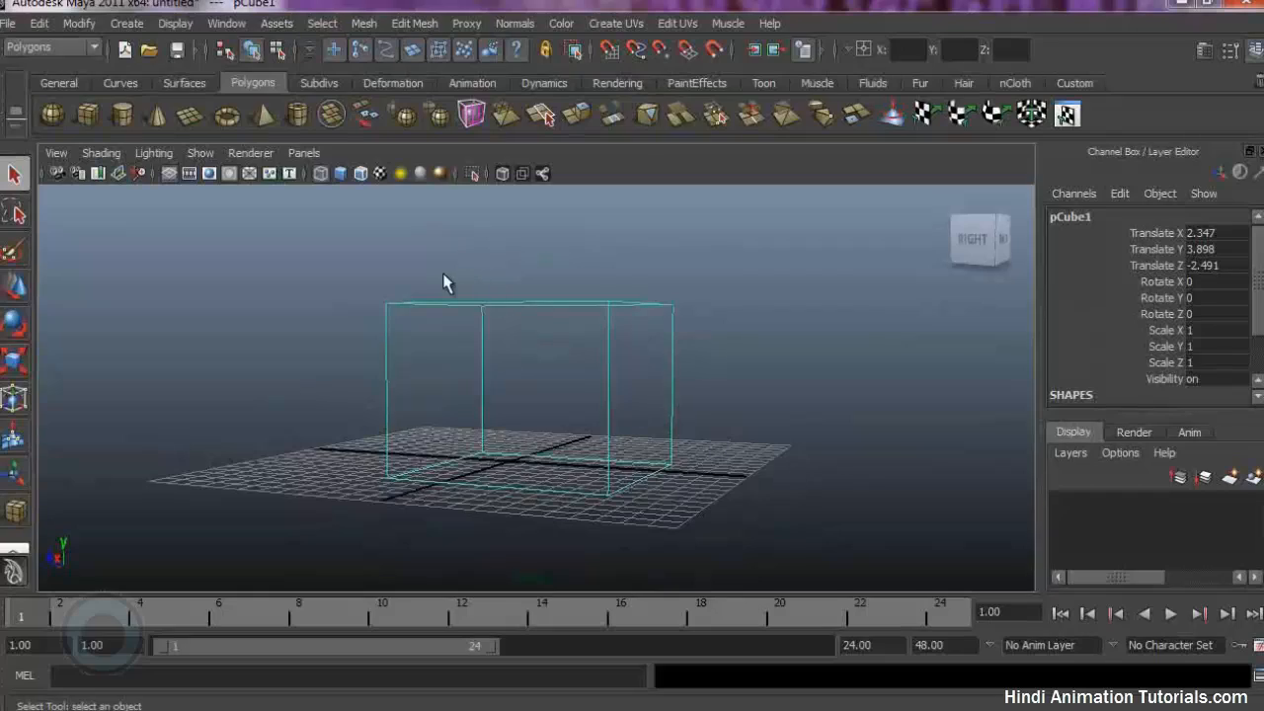
{"action": "left_click_drag", "start_coordinate": [441, 277], "coordinate": [438, 316], "text": "alt"}
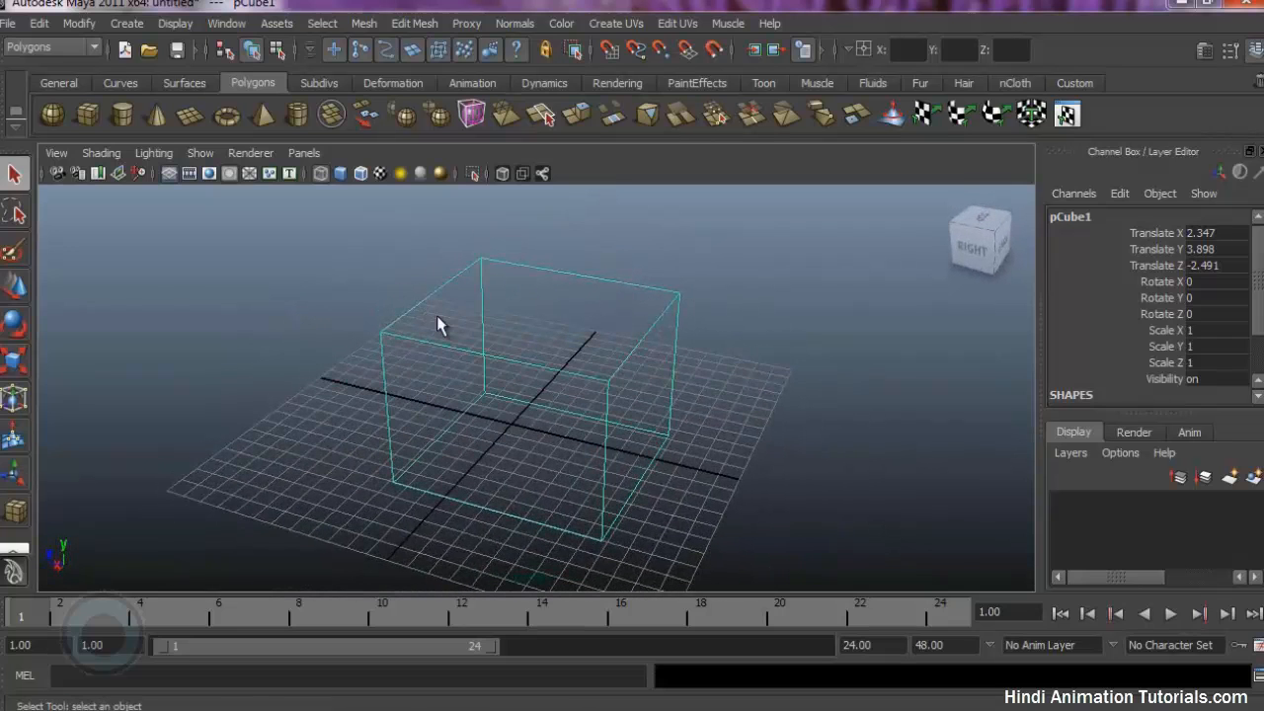
- Zoom and pan the perspective view to examine the cube closer up and farther away
{"action": "right_click_drag", "start_coordinate": [451, 325], "coordinate": [305, 363], "text": "alt"}
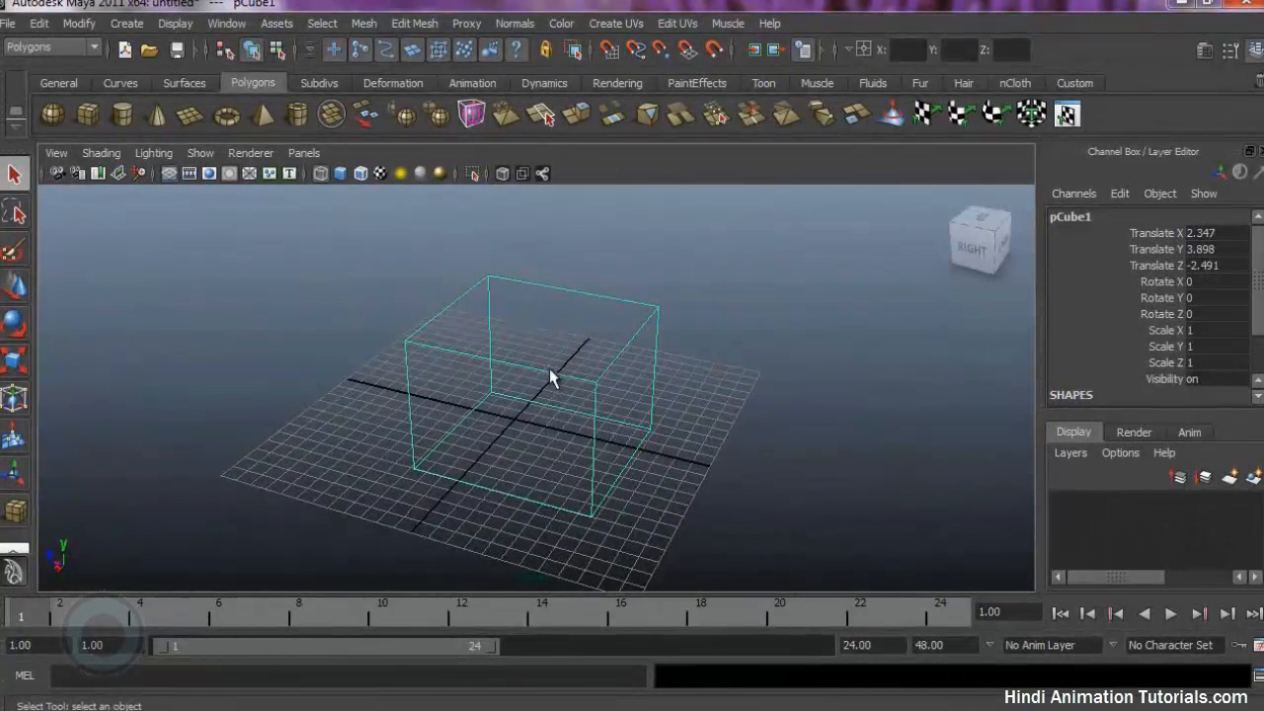
{"action": "middle_click_drag", "start_coordinate": [554, 369], "coordinate": [530, 378], "text": "alt"}
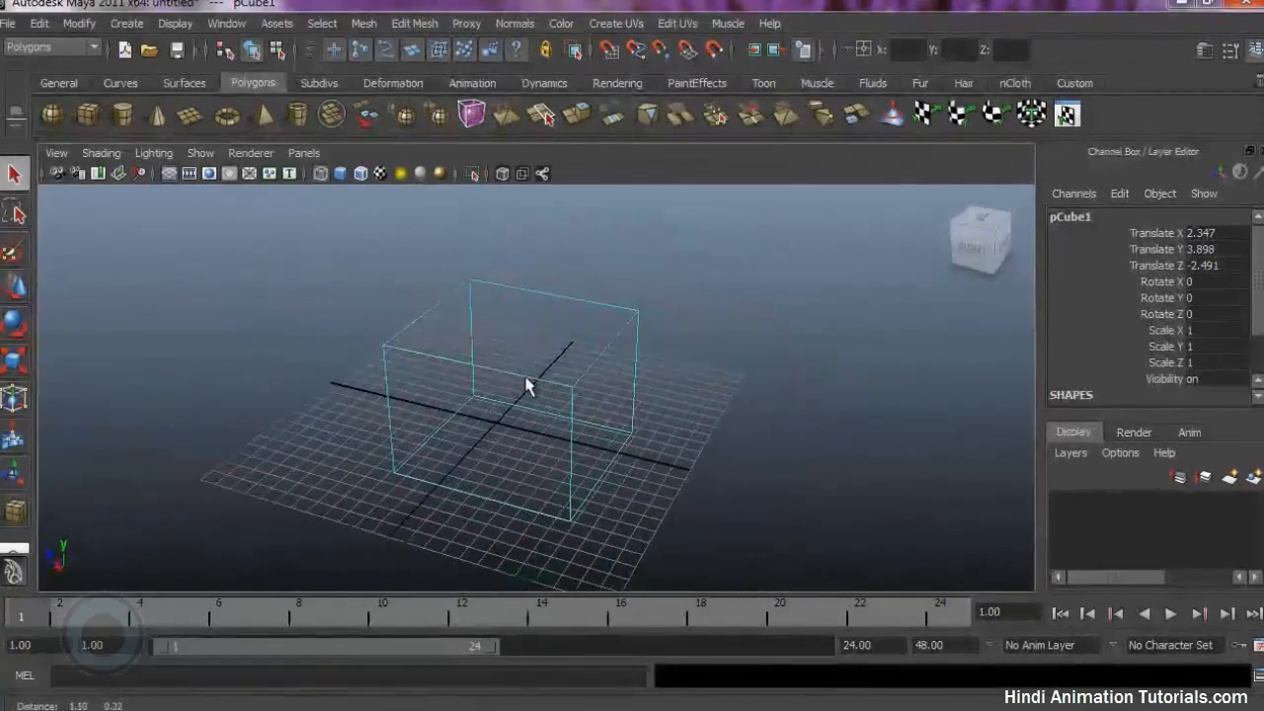
{"action": "right_click_drag", "start_coordinate": [530, 378], "coordinate": [625, 449], "text": "alt"}
{"action": "middle_click_drag", "start_coordinate": [625, 449], "coordinate": [582, 414], "text": "alt"}
{"action": "right_click_drag", "start_coordinate": [583, 413], "coordinate": [483, 419], "text": "alt"}
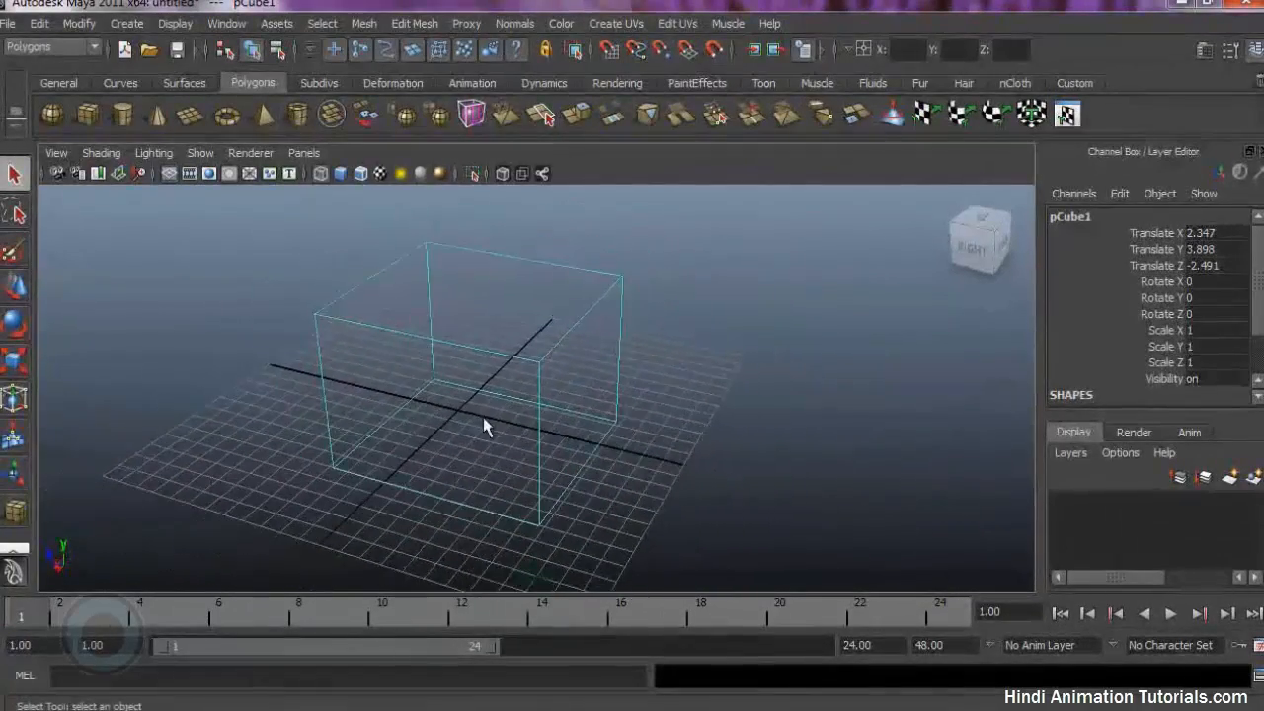
{"action": "middle_click_drag", "start_coordinate": [538, 414], "coordinate": [591, 402], "text": "alt"}
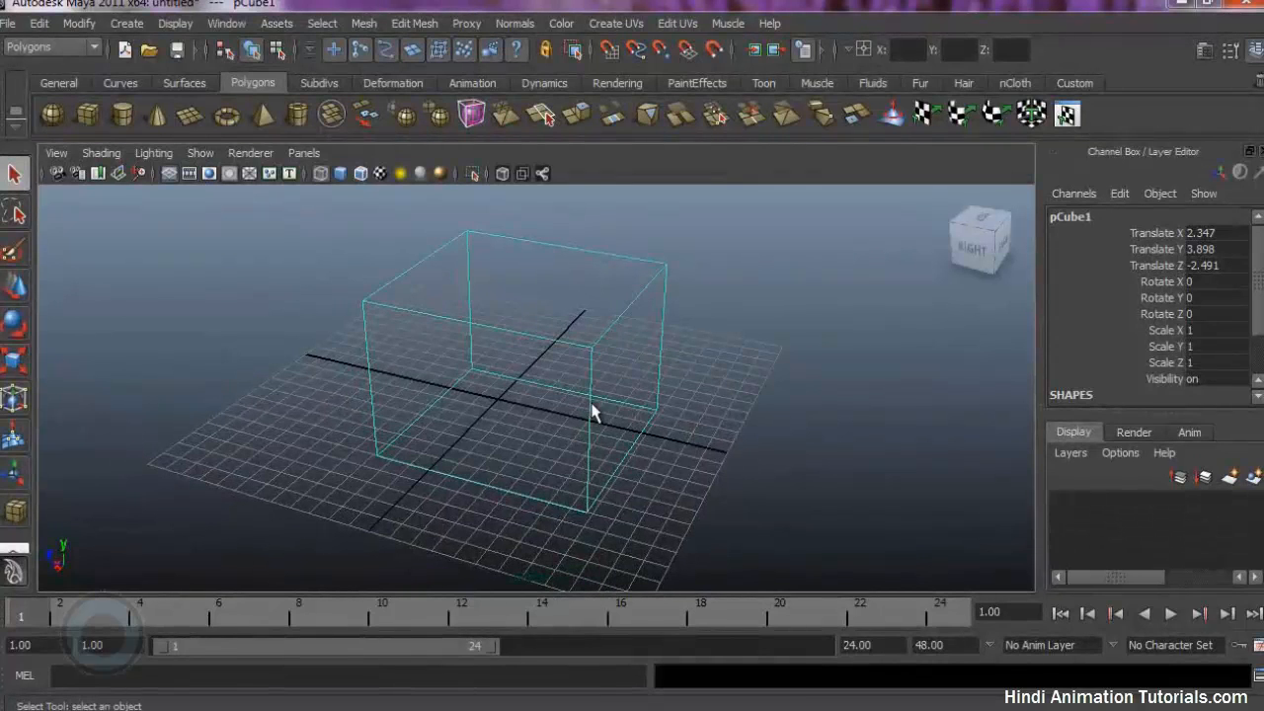
- Switch the viewport from shaded back to wireframe display, and set it to Smooth Shade All
{"action": "key", "text": "5"}
{"action": "left_click_drag", "start_coordinate": [606, 426], "coordinate": [550, 415], "text": "alt"}
{"action": "key", "text": "4"}
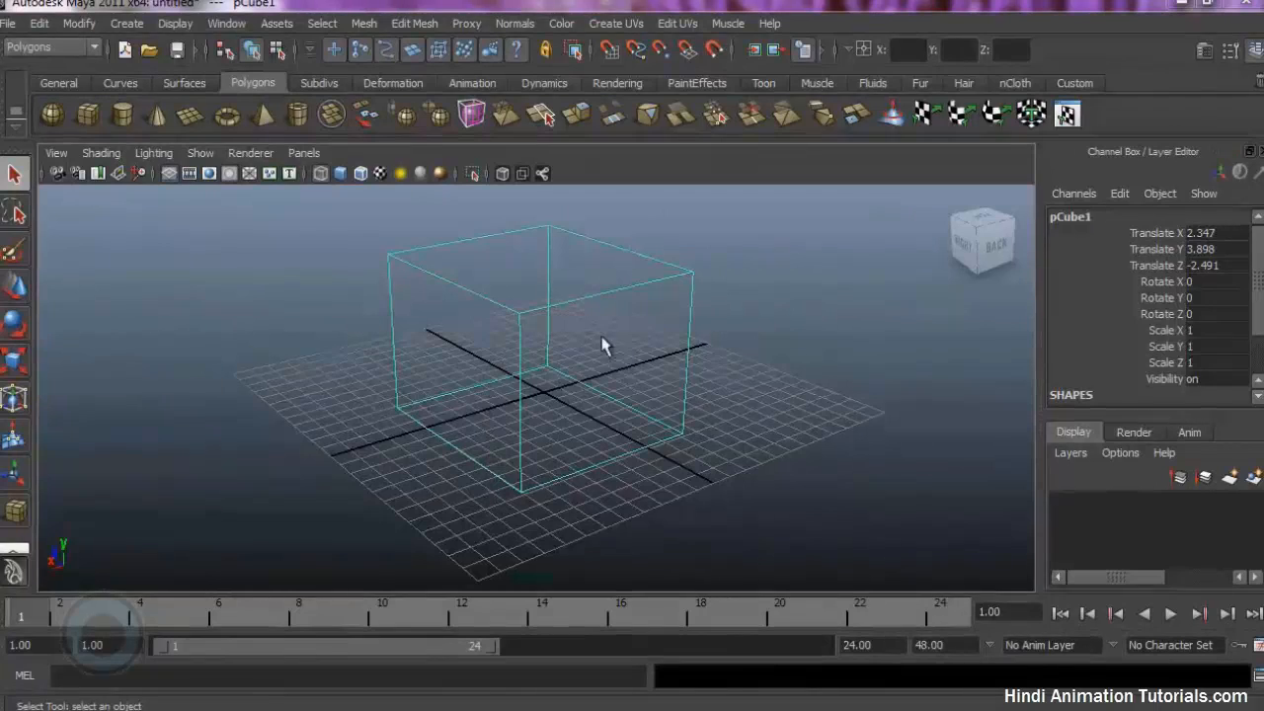
{"action": "left_click", "coordinate": [101, 153]}
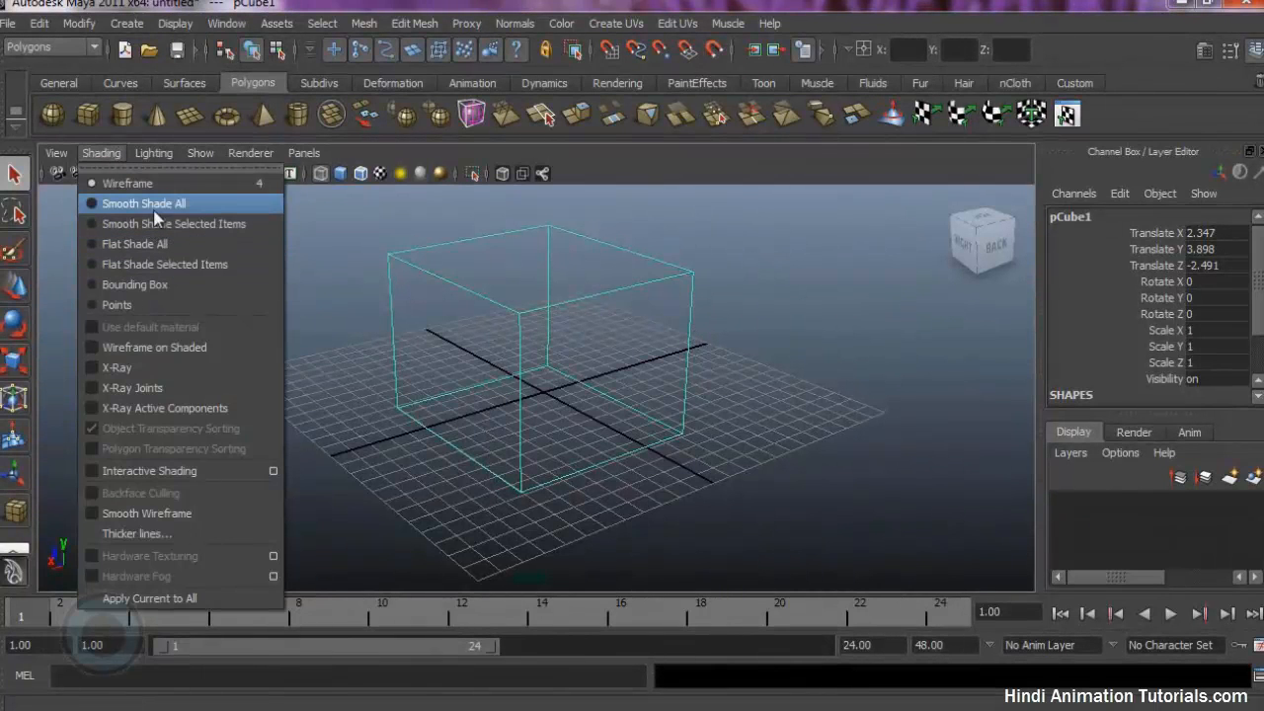
{"action": "left_click", "coordinate": [153, 207]}
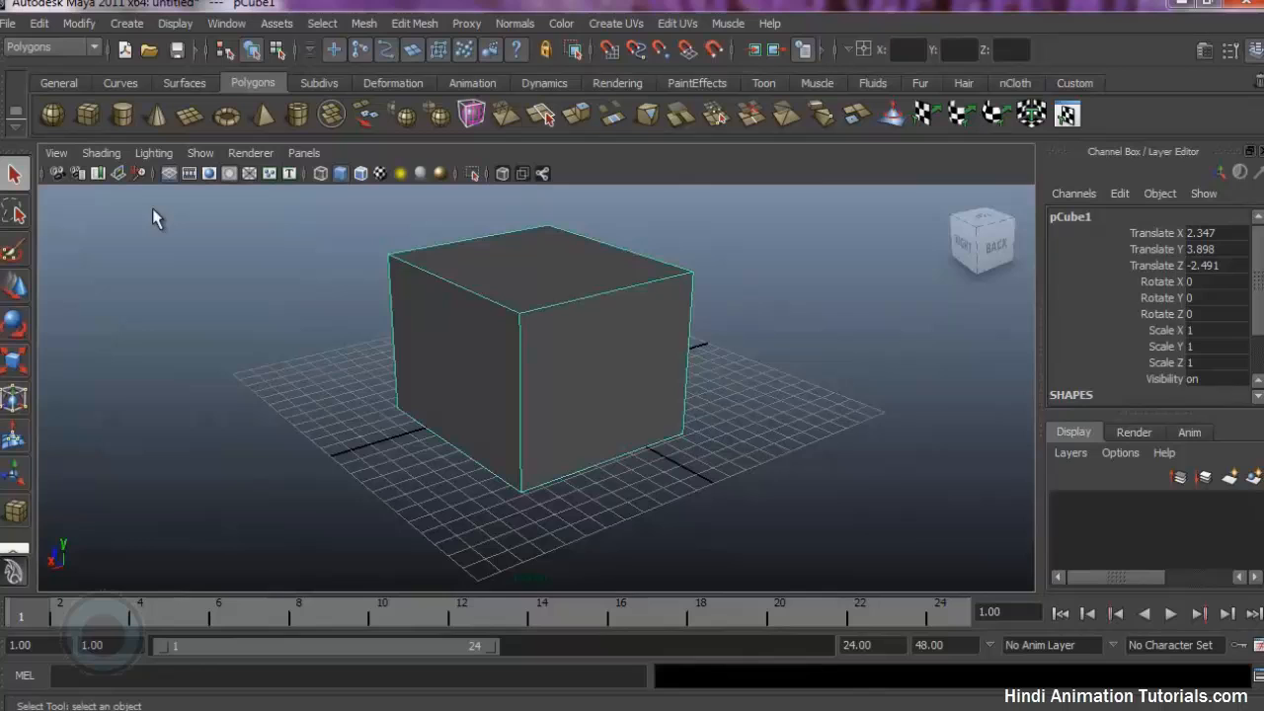
- Turn on Wireframe on Shaded, deselect the cube to check its edges, and turn the option off again
{"action": "left_click", "coordinate": [99, 155]}
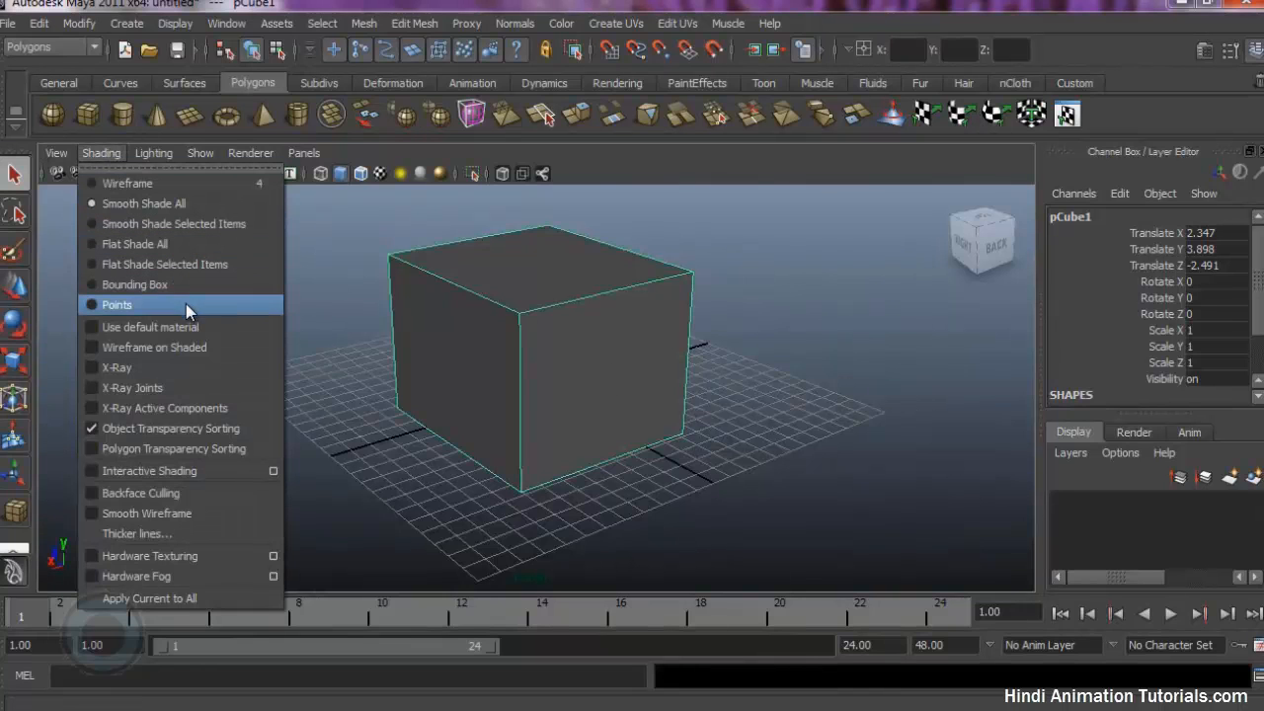
{"action": "left_click", "coordinate": [182, 354]}
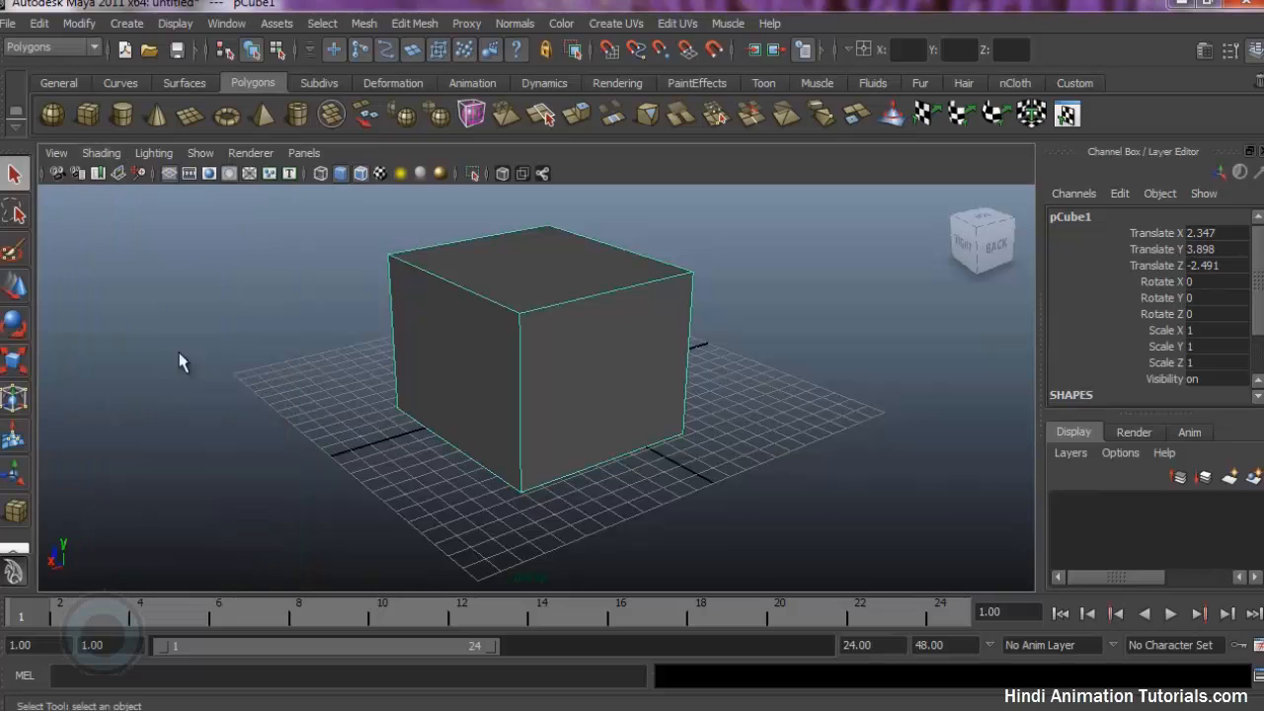
{"action": "left_click", "coordinate": [182, 309]}
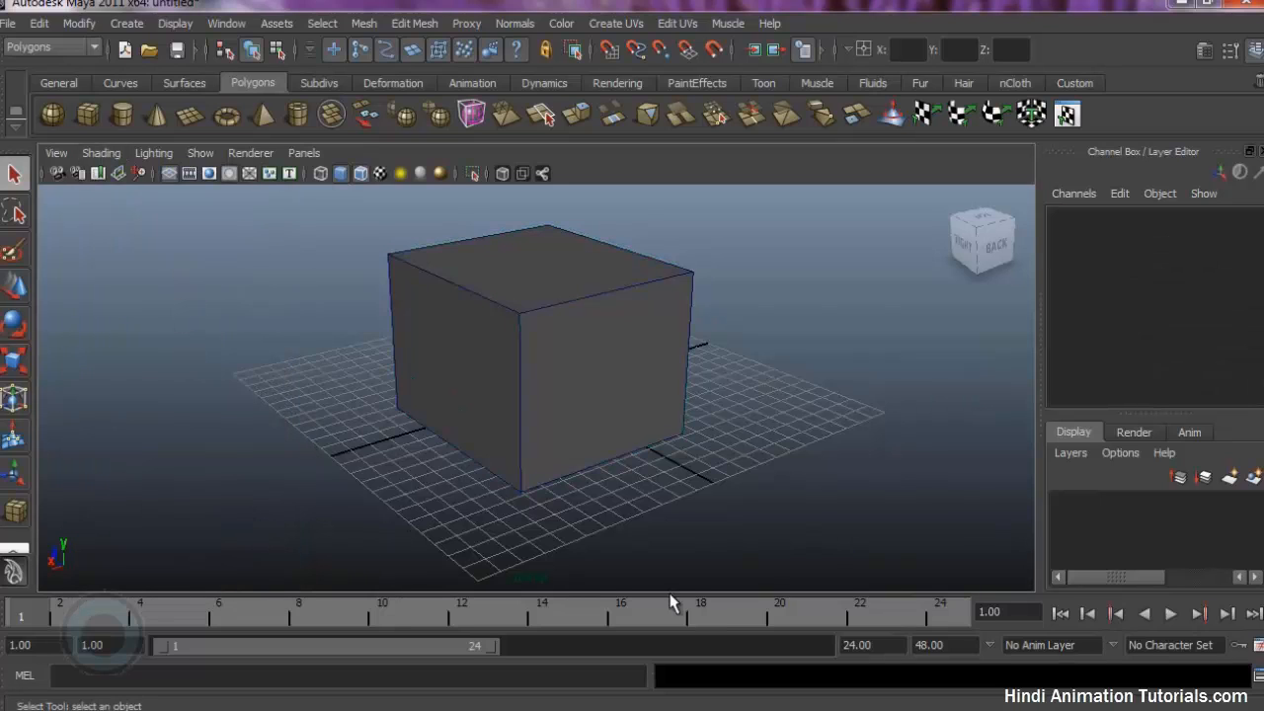
{"action": "left_click", "coordinate": [103, 153]}
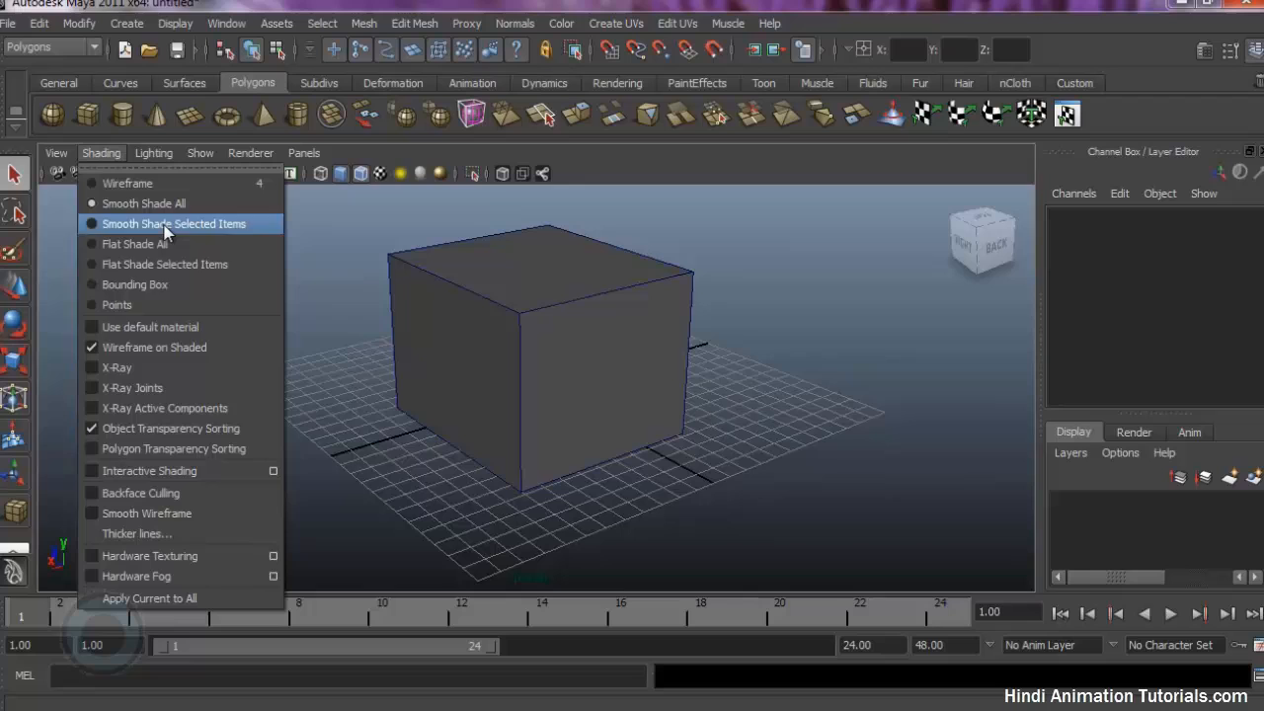
{"action": "left_click", "coordinate": [174, 349]}
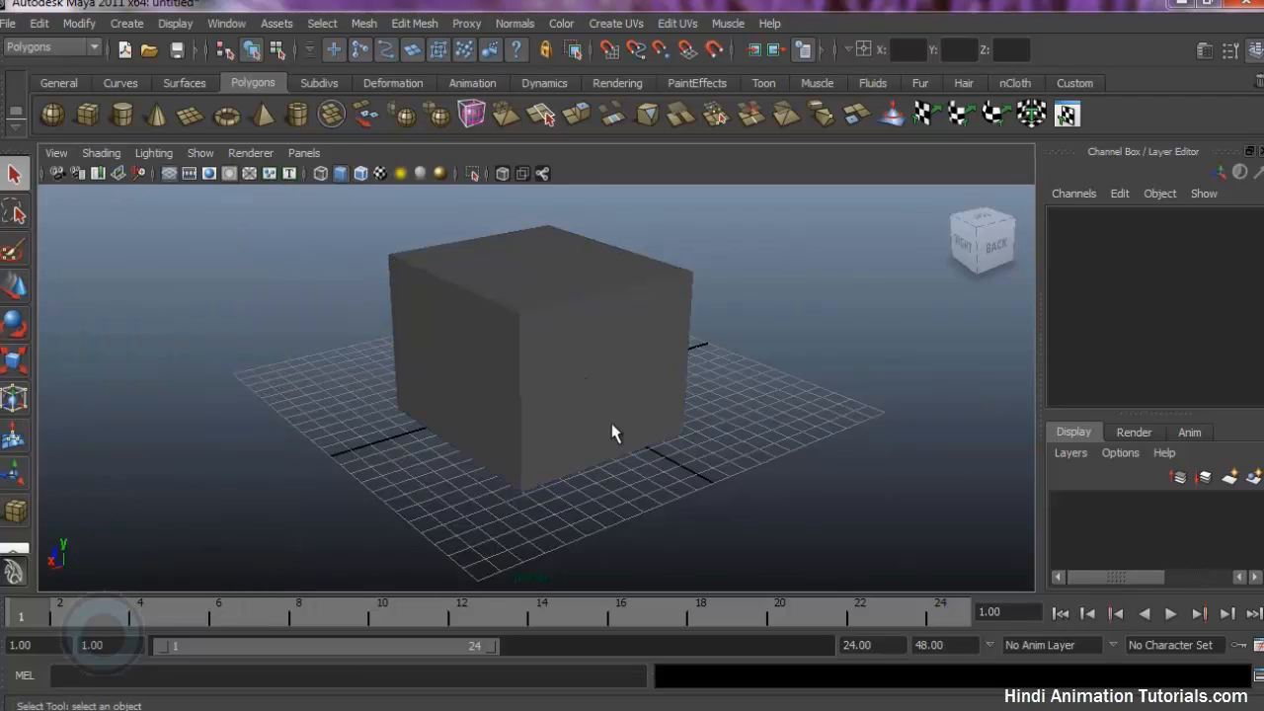
- Toggle the display repeatedly between wireframe and smooth shaded, finish in shaded mode and select the cube
{"action": "key", "text": "4"}
{"action": "key", "text": "5"}
{"action": "key", "text": "4"}
{"action": "key", "text": "5"}
{"action": "key", "text": "4"}
{"action": "key", "text": "5"}
{"action": "key", "text": "4"}
{"action": "key", "text": "5"}
{"action": "left_click", "coordinate": [578, 462]}
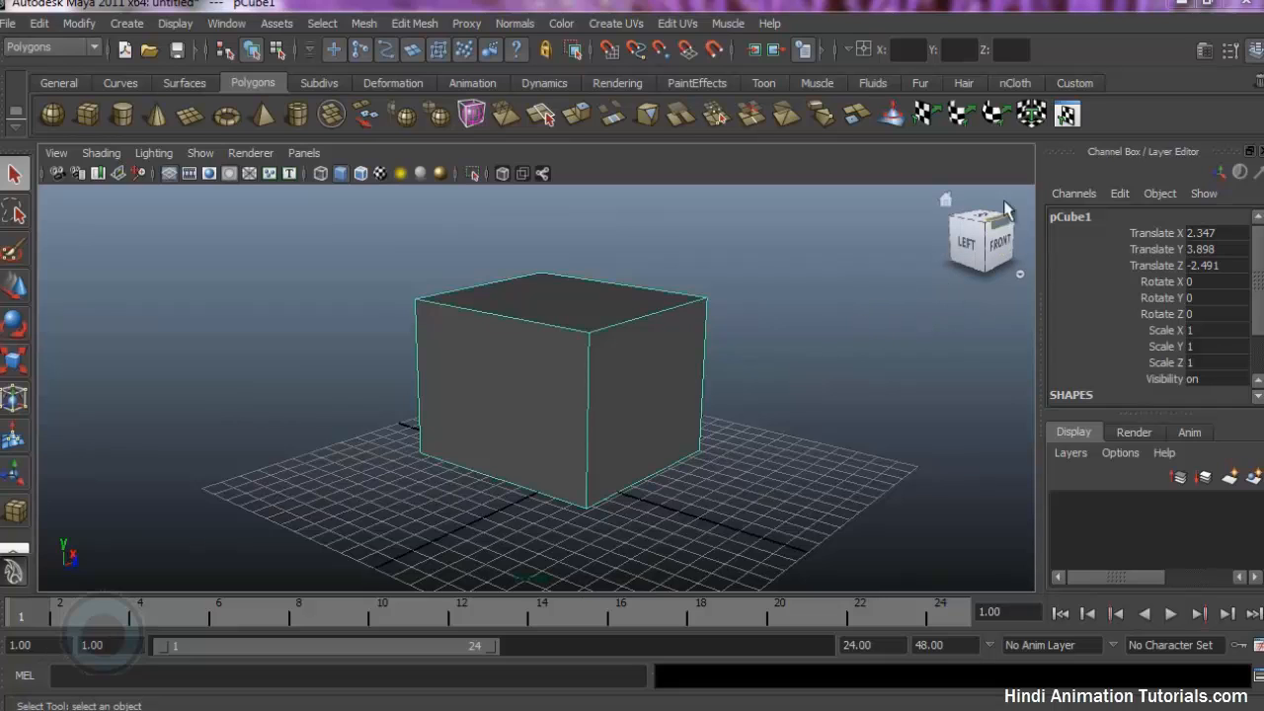
- Examine the cube from the front and top with the ViewCube, roll the top view, and restore the home view
{"action": "mouse_move", "coordinate": [1014, 283]}
{"action": "left_click", "coordinate": [995, 244]}
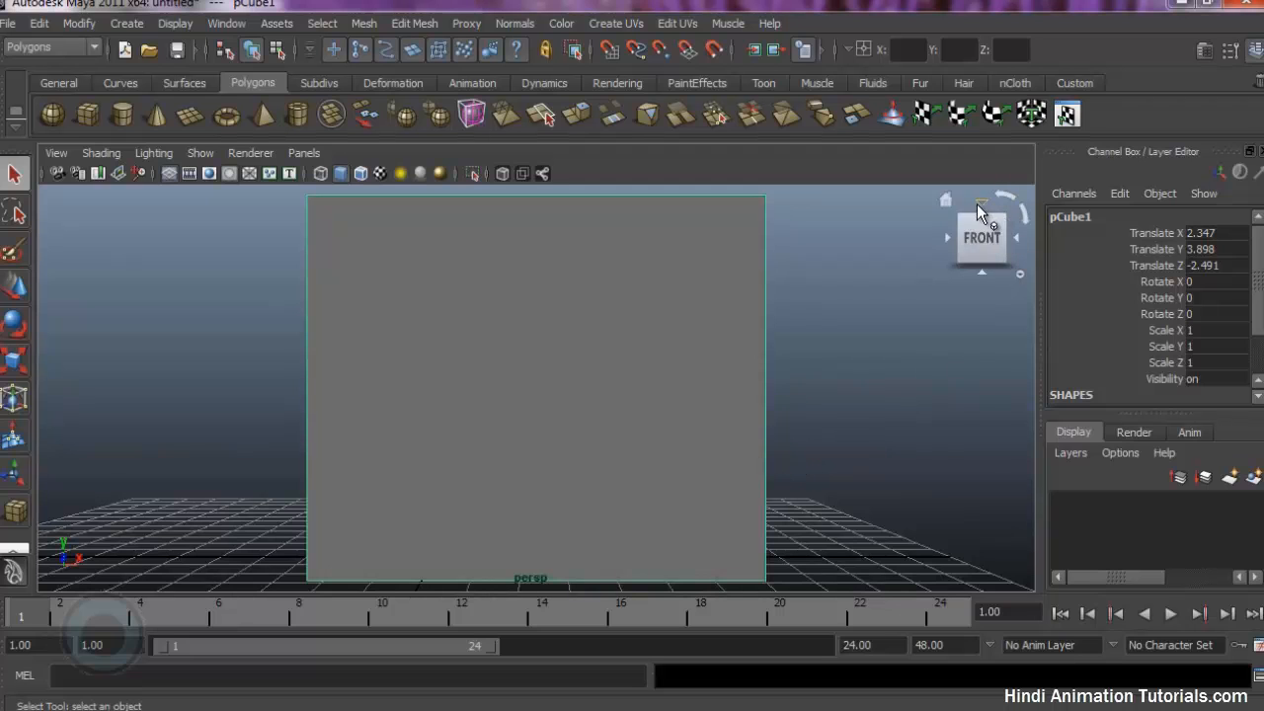
{"action": "left_click", "coordinate": [982, 205]}
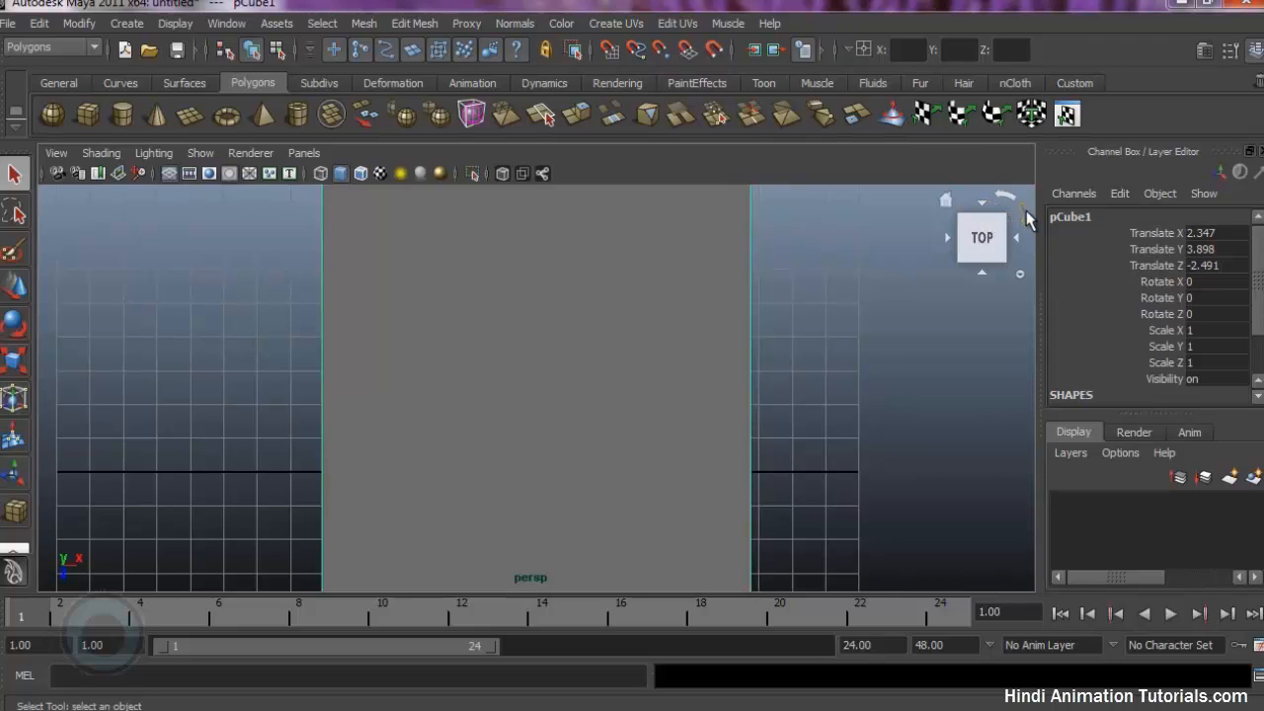
{"action": "left_click", "coordinate": [1026, 212]}
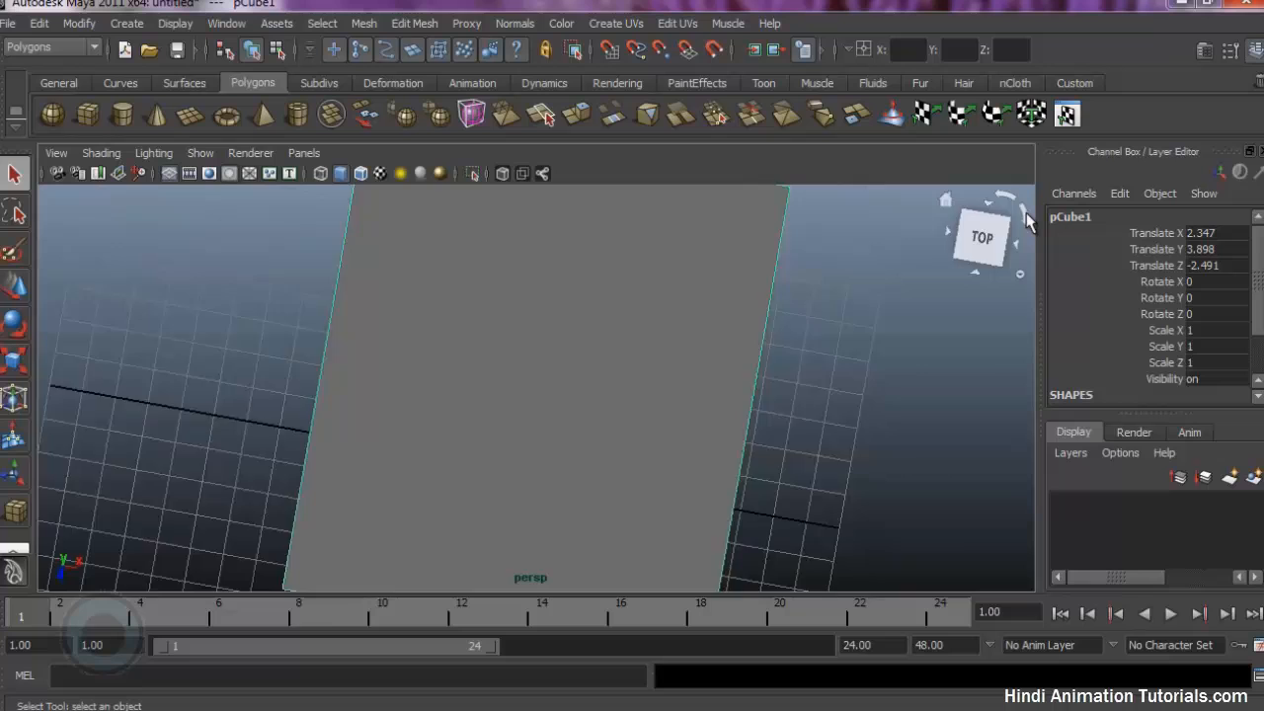
{"action": "left_click", "coordinate": [945, 201]}
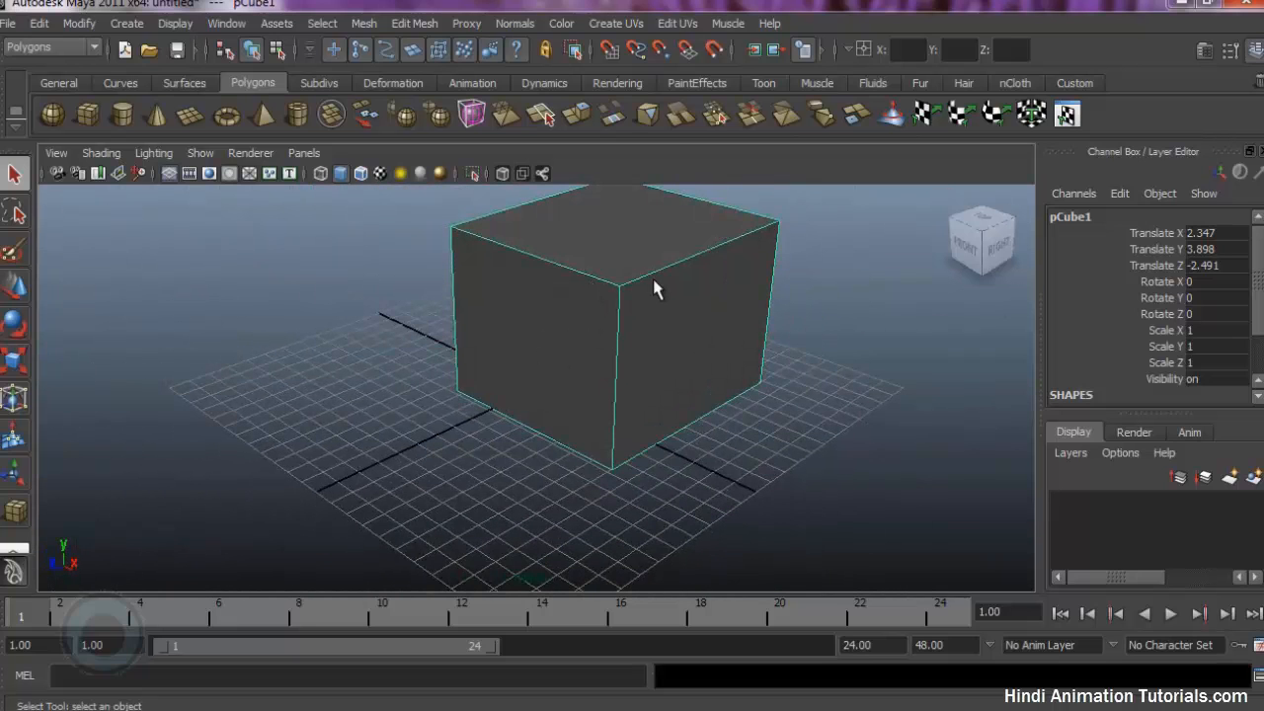
{"action": "middle_click_drag", "start_coordinate": [616, 290], "coordinate": [527, 381], "text": "alt"}
{"action": "right_click_drag", "start_coordinate": [528, 381], "coordinate": [679, 383], "text": "alt"}
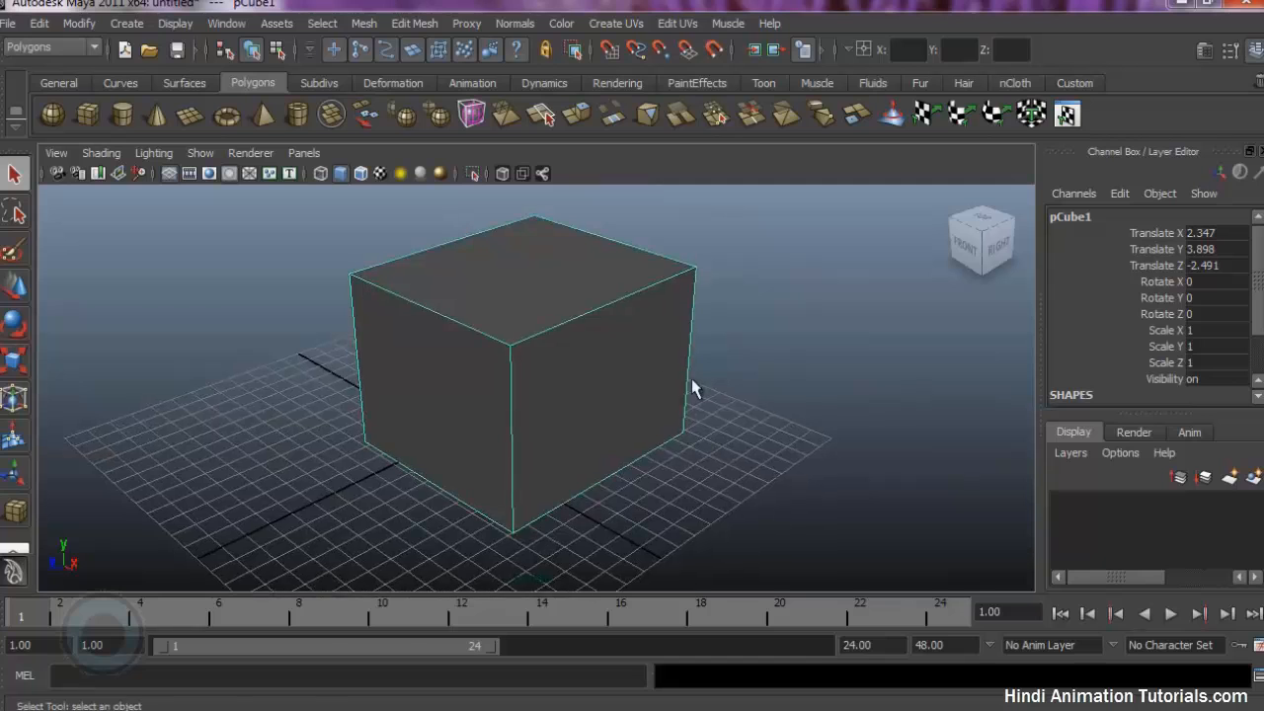
- Pan and zoom the perspective view, show the four-view layout, maximize the top view, and return to a maximized perspective view
{"action": "middle_click_drag", "start_coordinate": [691, 378], "coordinate": [715, 371], "text": "alt"}
{"action": "right_click_drag", "start_coordinate": [714, 370], "coordinate": [681, 380], "text": "alt"}
{"action": "middle_click_drag", "start_coordinate": [614, 388], "coordinate": [611, 407], "text": "alt"}
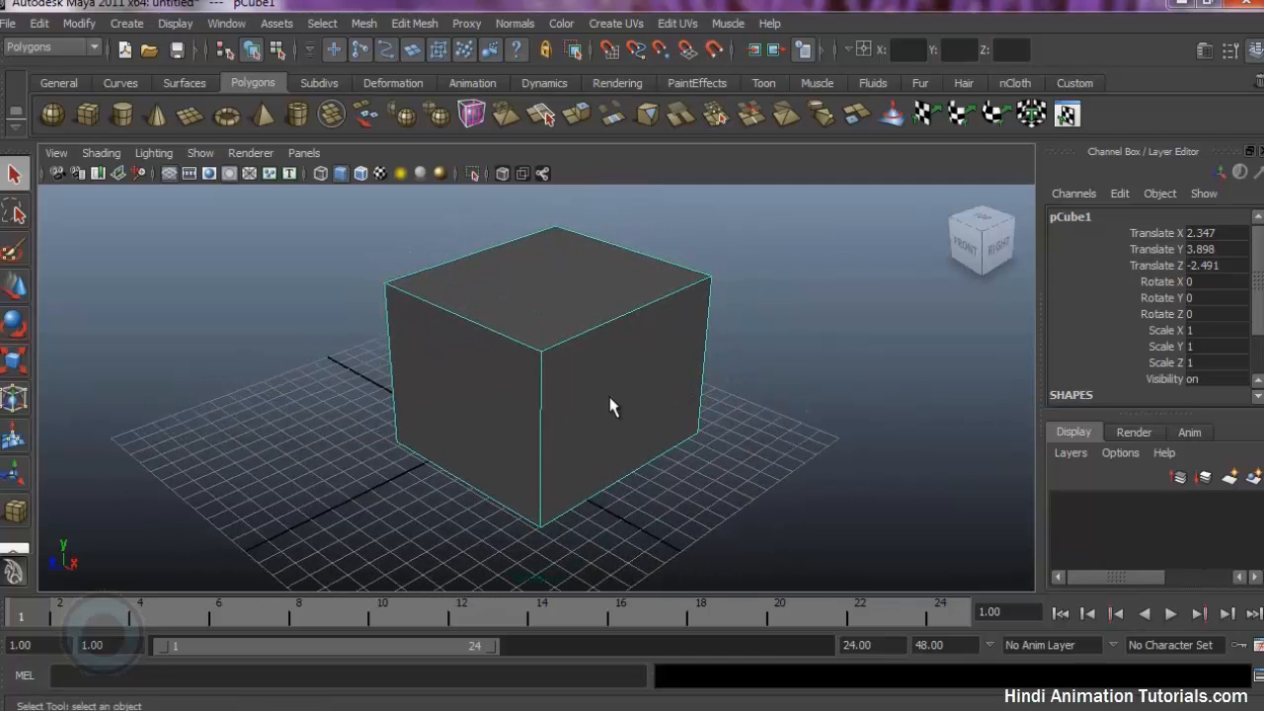
{"action": "key", "text": "space"}
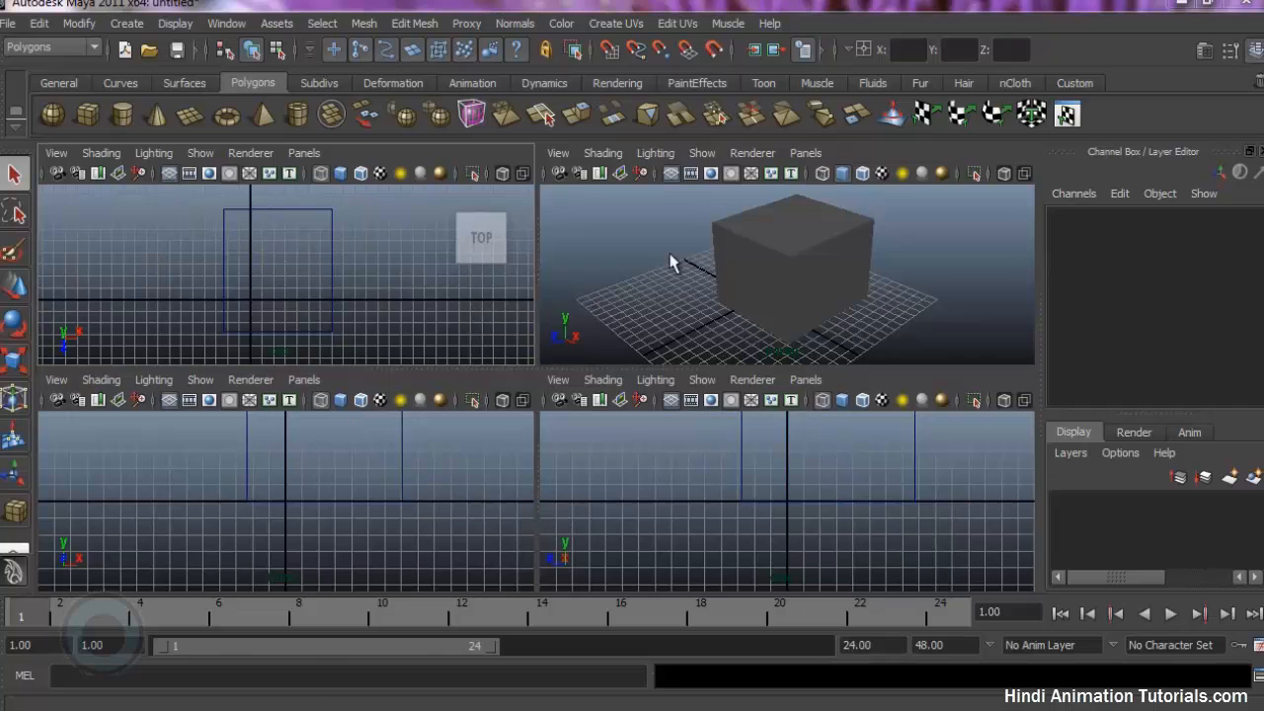
{"action": "mouse_move", "coordinate": [642, 264]}
{"action": "middle_mouse_down", "text": "alt"}
{"action": "mouse_move", "coordinate": [635, 280]}
{"action": "mouse_move", "coordinate": [651, 271]}
{"action": "middle_mouse_up", "text": "alt"}
{"action": "mouse_move", "coordinate": [345, 275]}
{"action": "middle_mouse_down", "text": "alt"}
{"action": "mouse_move", "coordinate": [366, 273]}
{"action": "mouse_move", "coordinate": [327, 266]}
{"action": "middle_mouse_up", "text": "alt"}
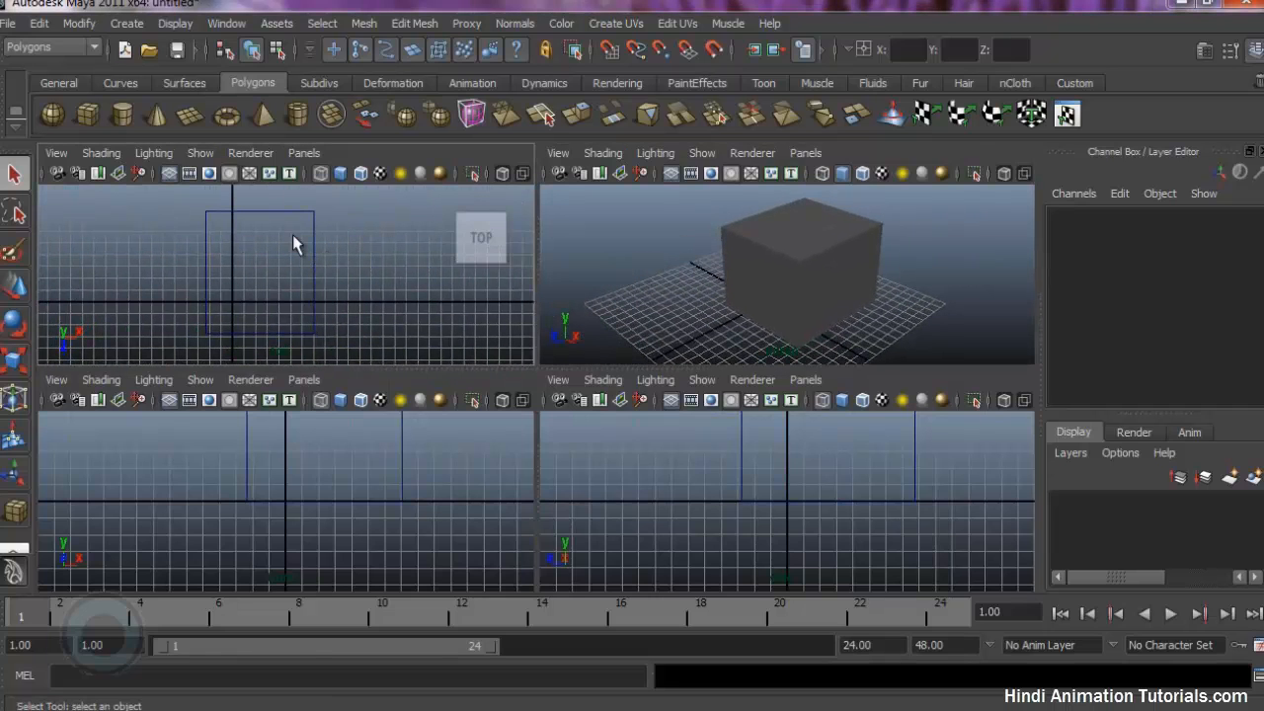
{"action": "key", "text": "space"}
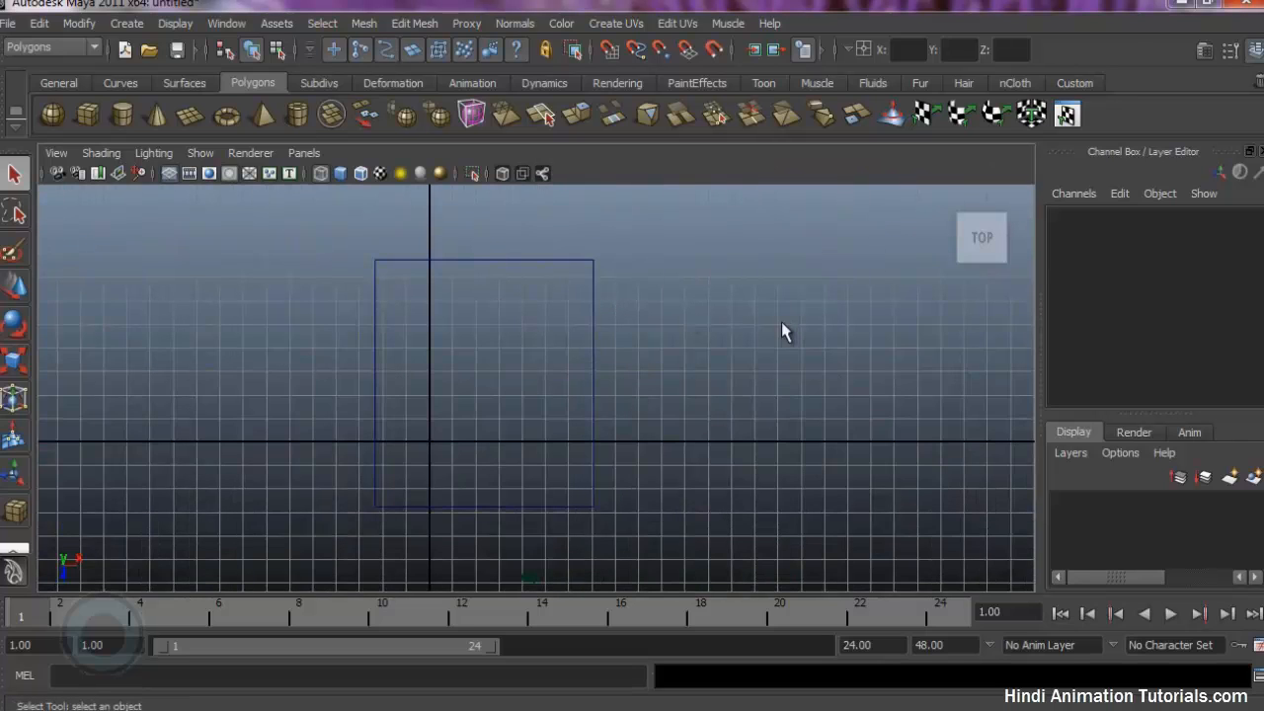
{"action": "key", "text": "space"}
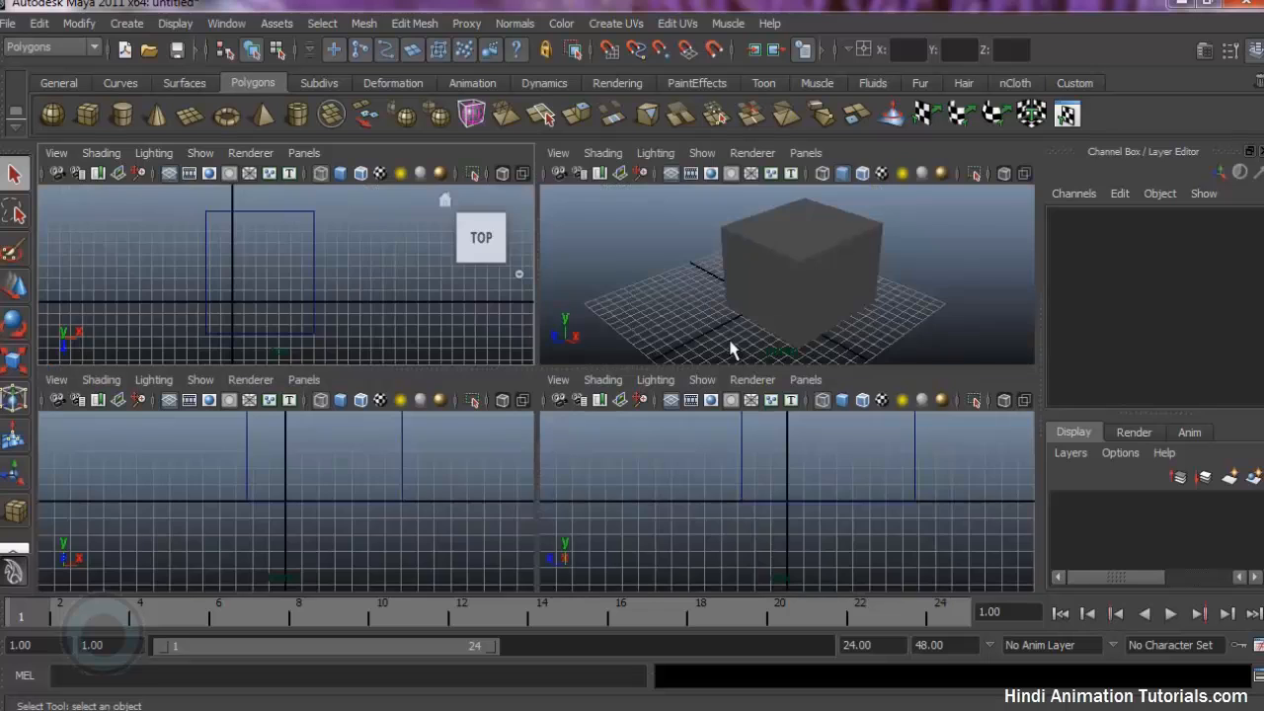
{"action": "key", "text": "space"}
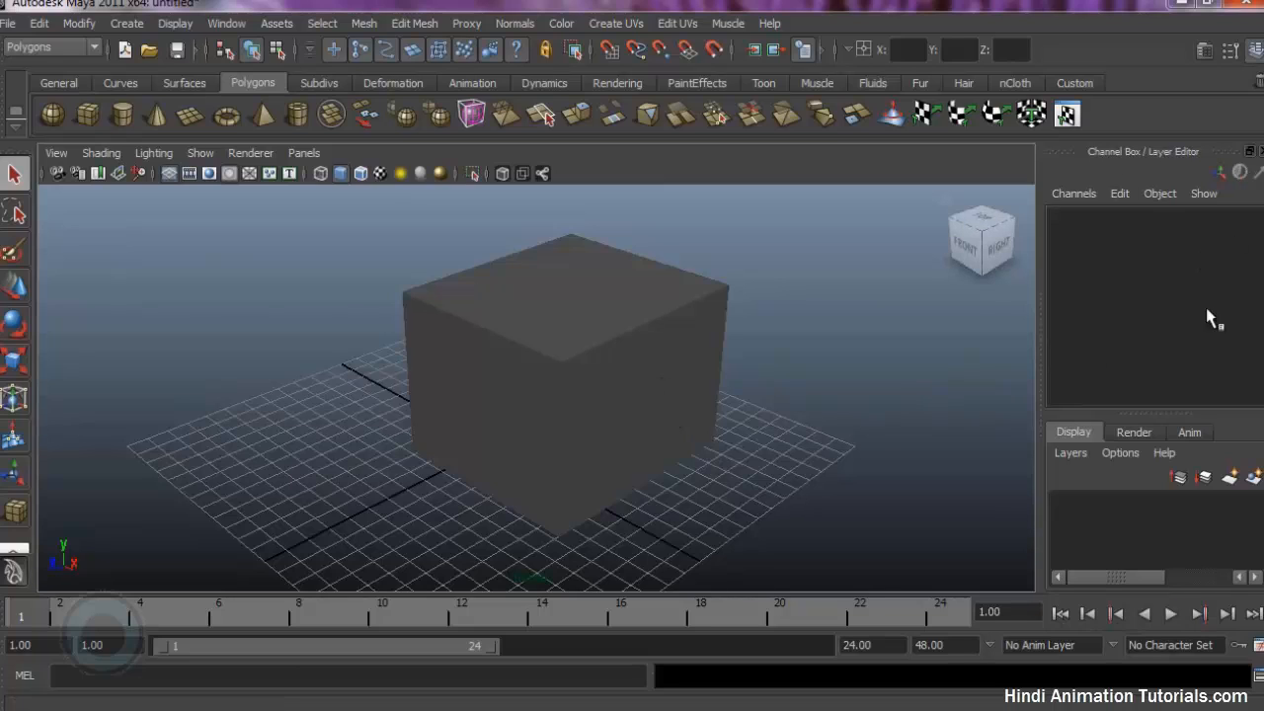
- Select the cube and set its polyCube1 subdivisions to 4 in width, 4 in height and 4 in depth
{"action": "left_click", "coordinate": [543, 293]}
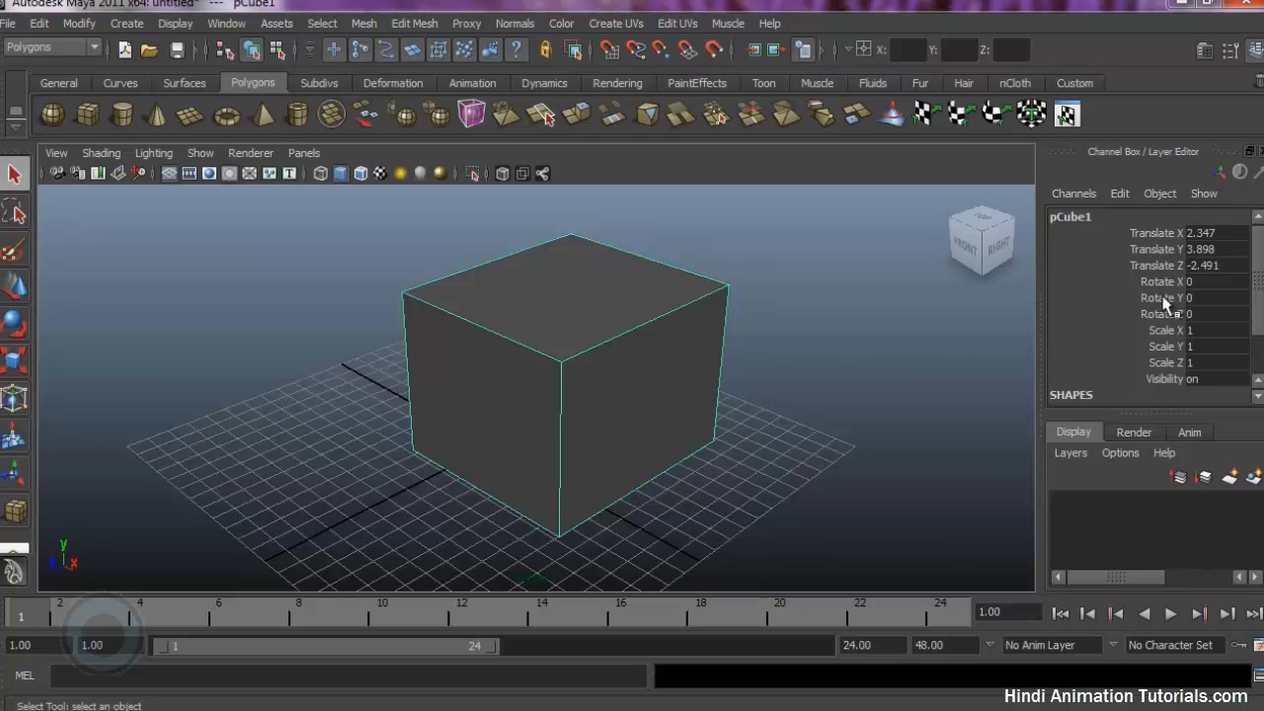
{"action": "left_click_drag", "start_coordinate": [1256, 293], "coordinate": [1262, 339]}
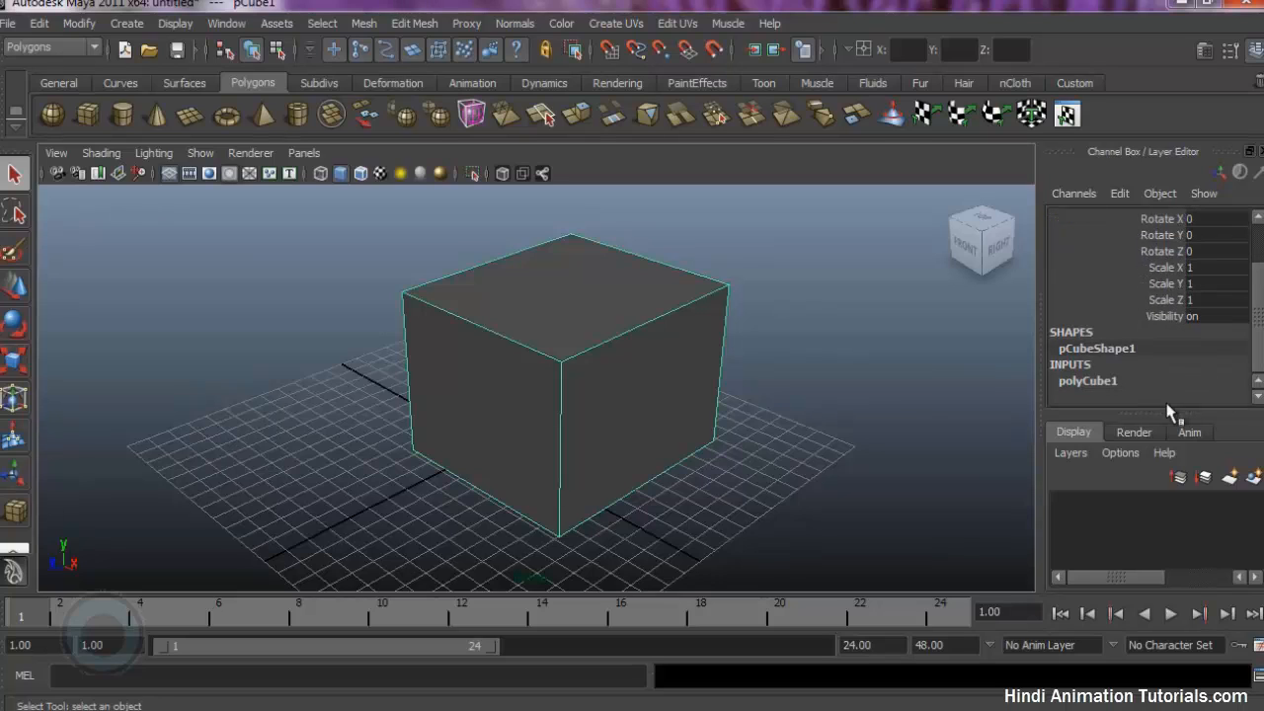
{"action": "left_click", "coordinate": [1104, 379]}
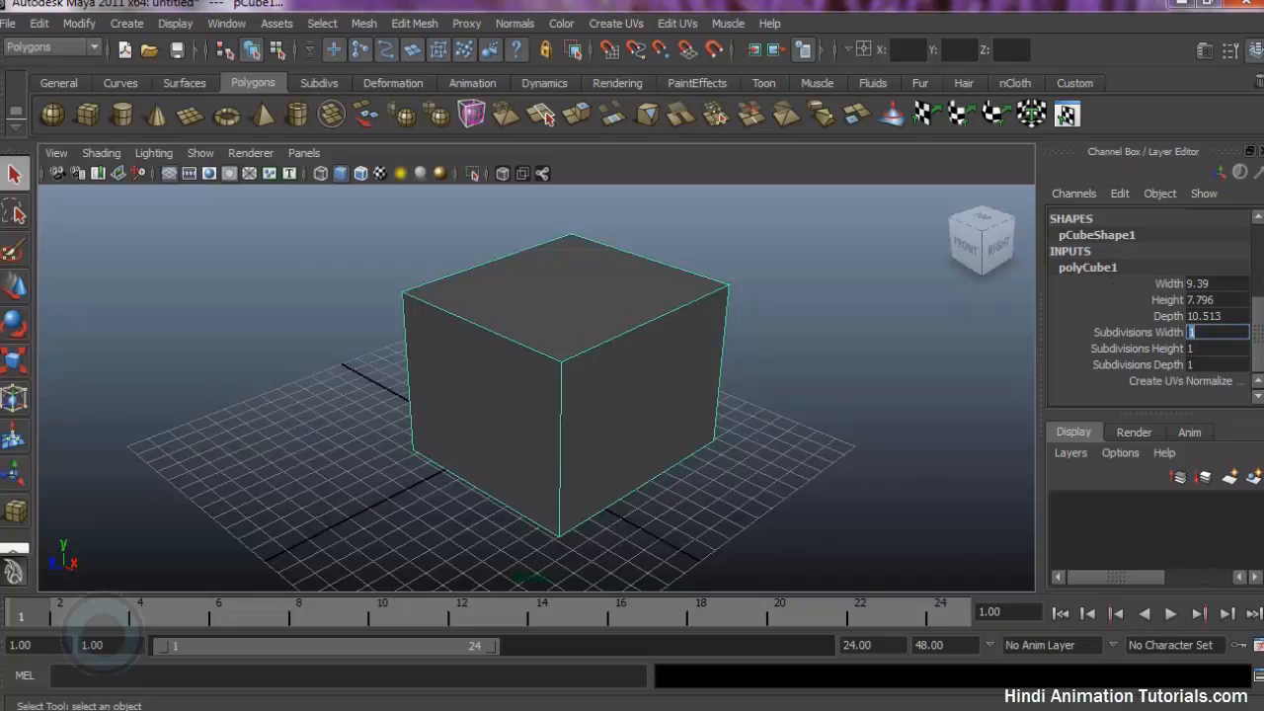
{"action": "type", "text": "4"}
{"action": "key", "text": "Tab"}
{"action": "type", "text": "4"}
{"action": "key", "text": "Tab"}
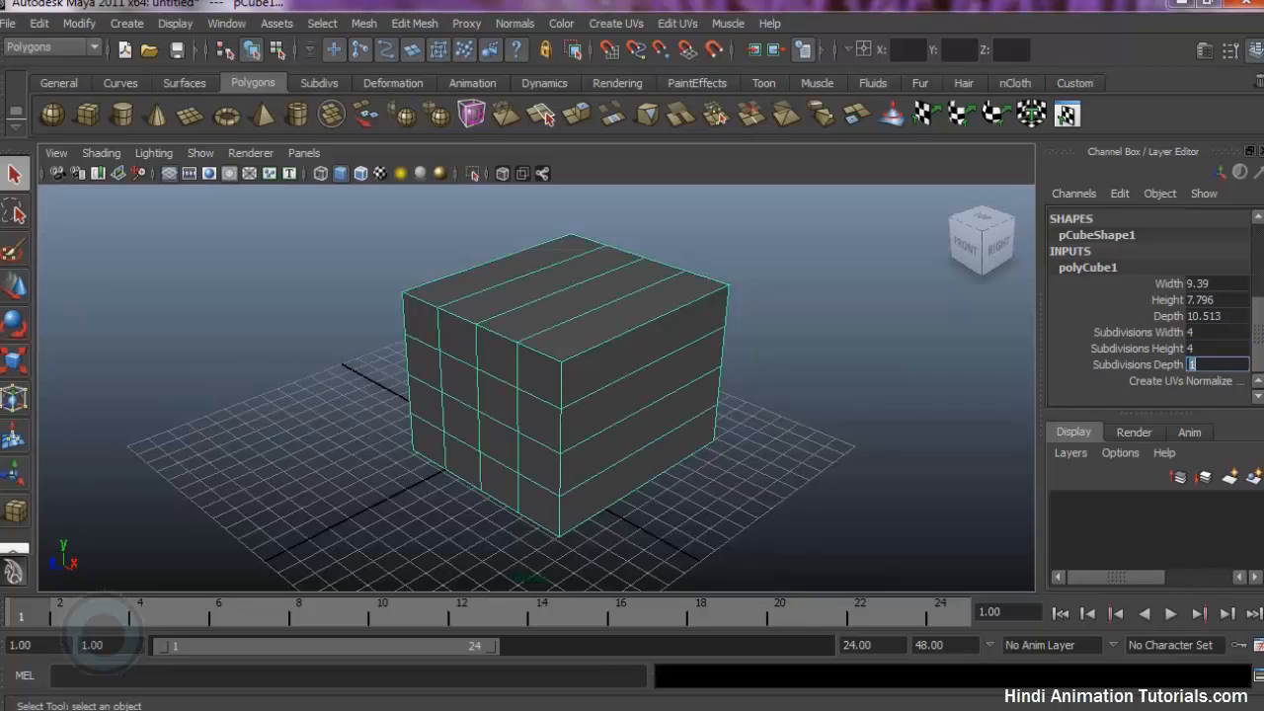
{"action": "type", "text": "4"}
{"action": "key", "text": "Return"}
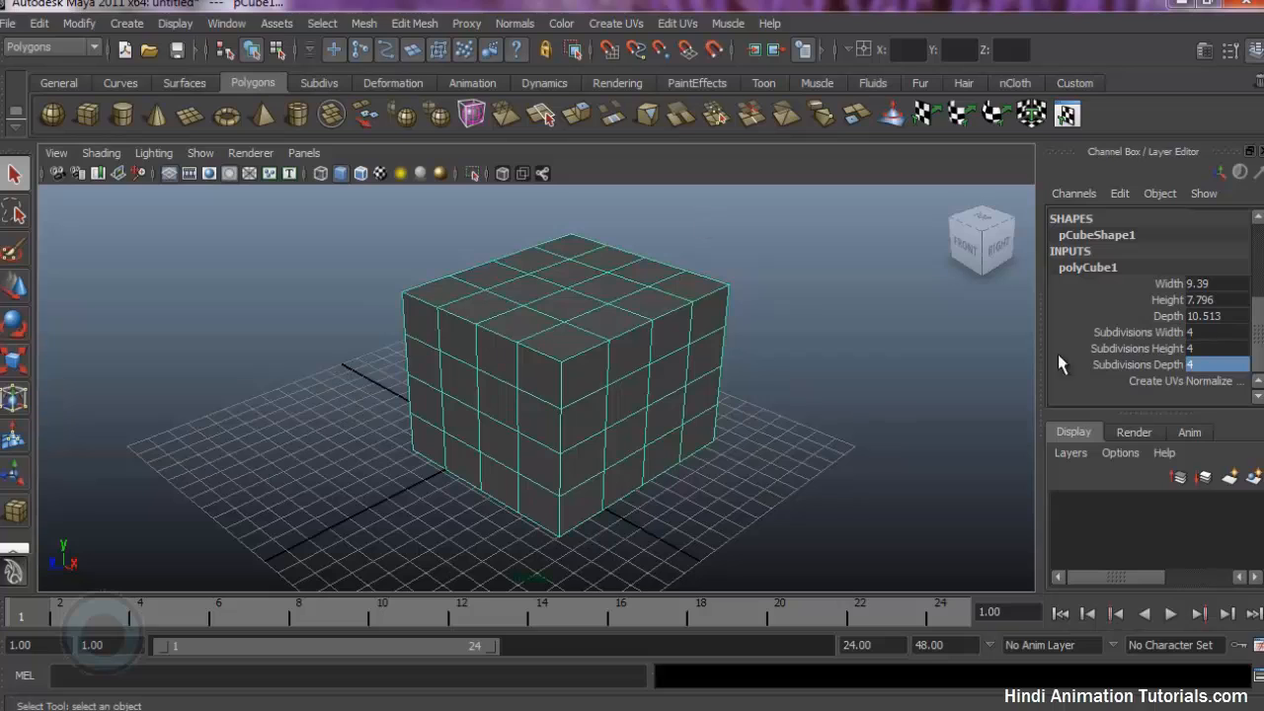
- Try sliding the cube's Subdivisions Width interactively, and lower the cube by sliding its Translate Y to 1.652
{"action": "left_click", "coordinate": [1160, 336]}
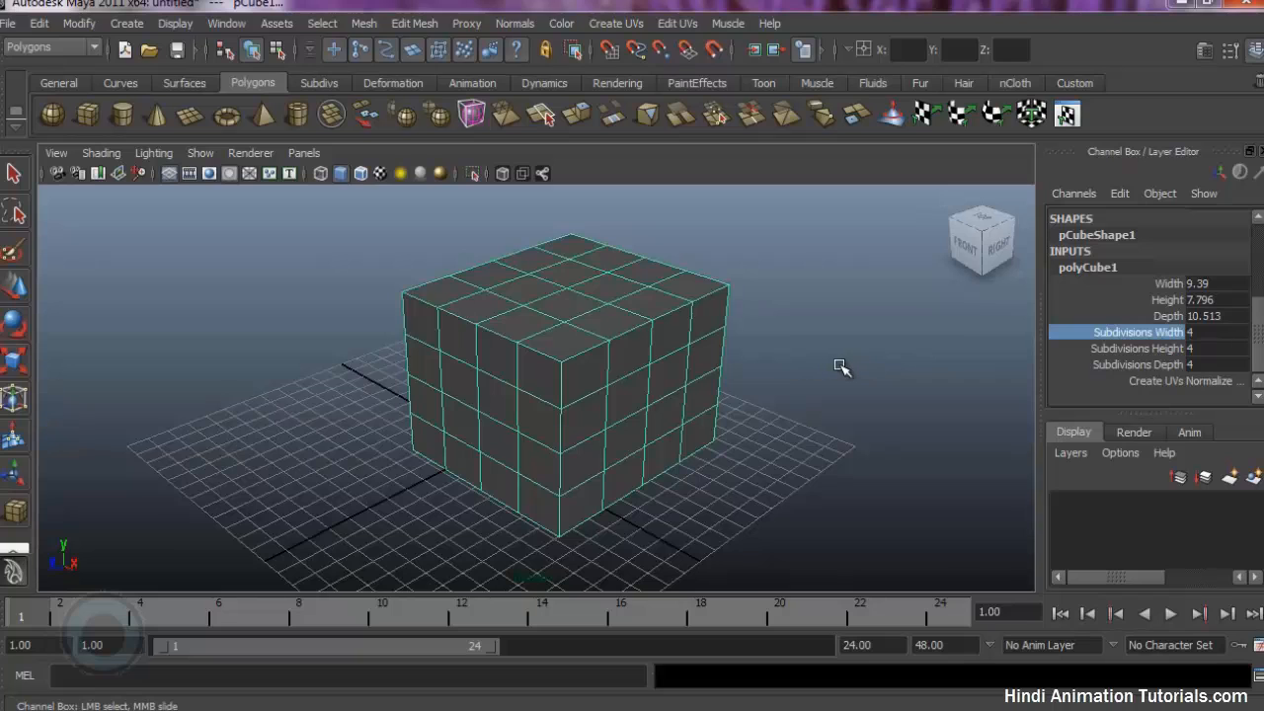
{"action": "mouse_move", "coordinate": [837, 366]}
{"action": "middle_mouse_down"}
{"action": "mouse_move", "coordinate": [909, 355]}
{"action": "mouse_move", "coordinate": [793, 375]}
{"action": "mouse_move", "coordinate": [836, 373]}
{"action": "middle_mouse_up"}
{"action": "left_click_drag", "start_coordinate": [1257, 339], "coordinate": [1256, 255]}
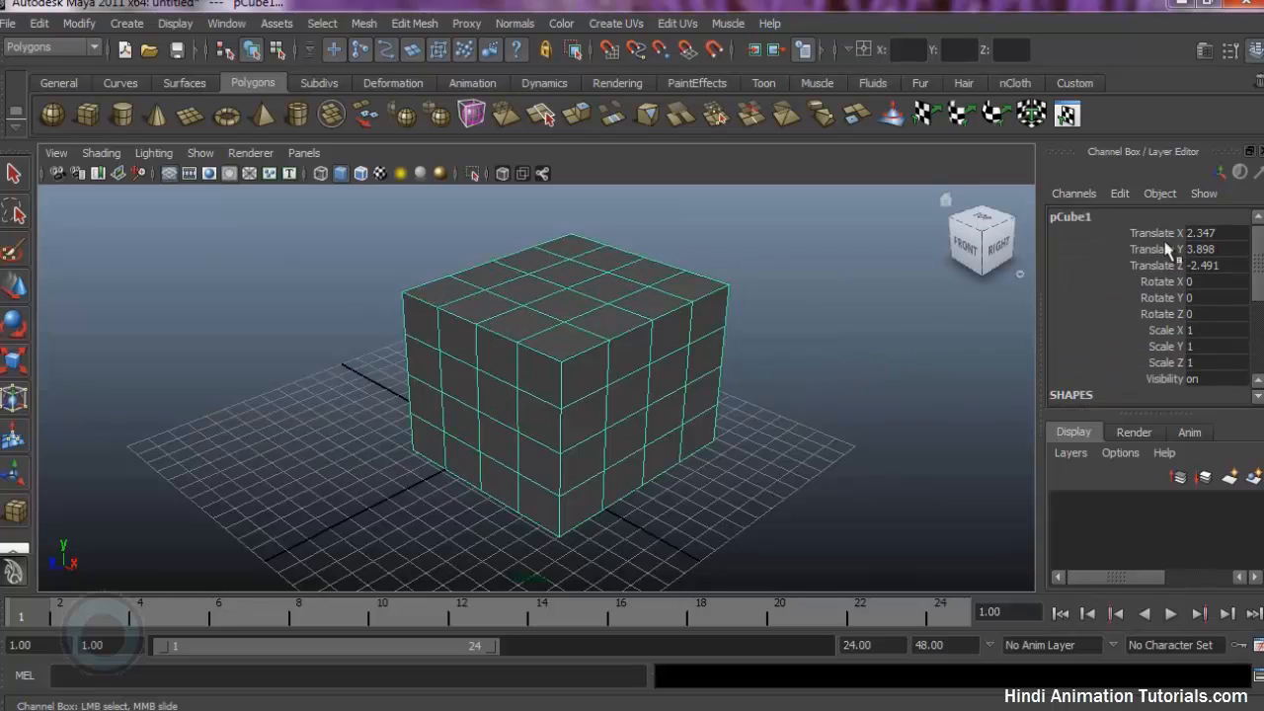
{"action": "left_click", "coordinate": [1094, 249]}
{"action": "key", "text": "w"}
{"action": "middle_click_drag", "start_coordinate": [714, 333], "coordinate": [906, 400]}
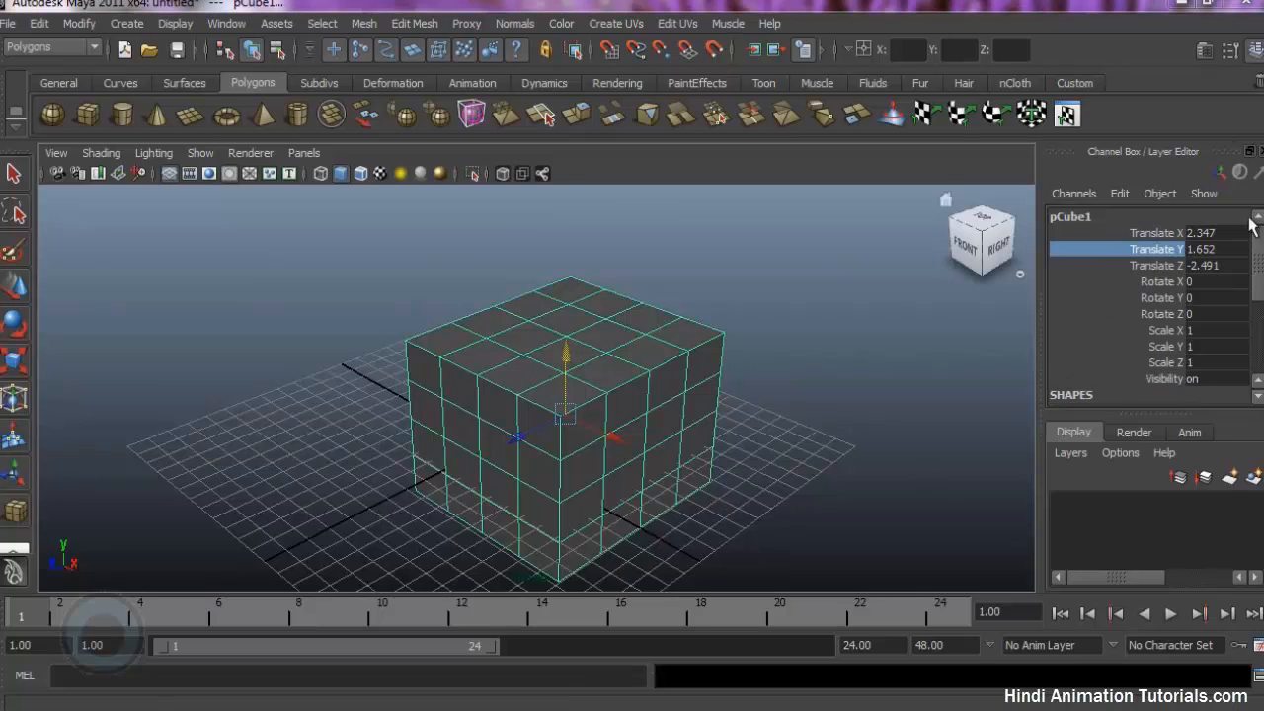
- Toggle the Channel Box and the Attribute Editor to compare them, and finish with both hidden
{"action": "left_click", "coordinate": [1255, 52]}
{"action": "left_click", "coordinate": [1255, 51]}
{"action": "left_click", "coordinate": [1256, 52]}
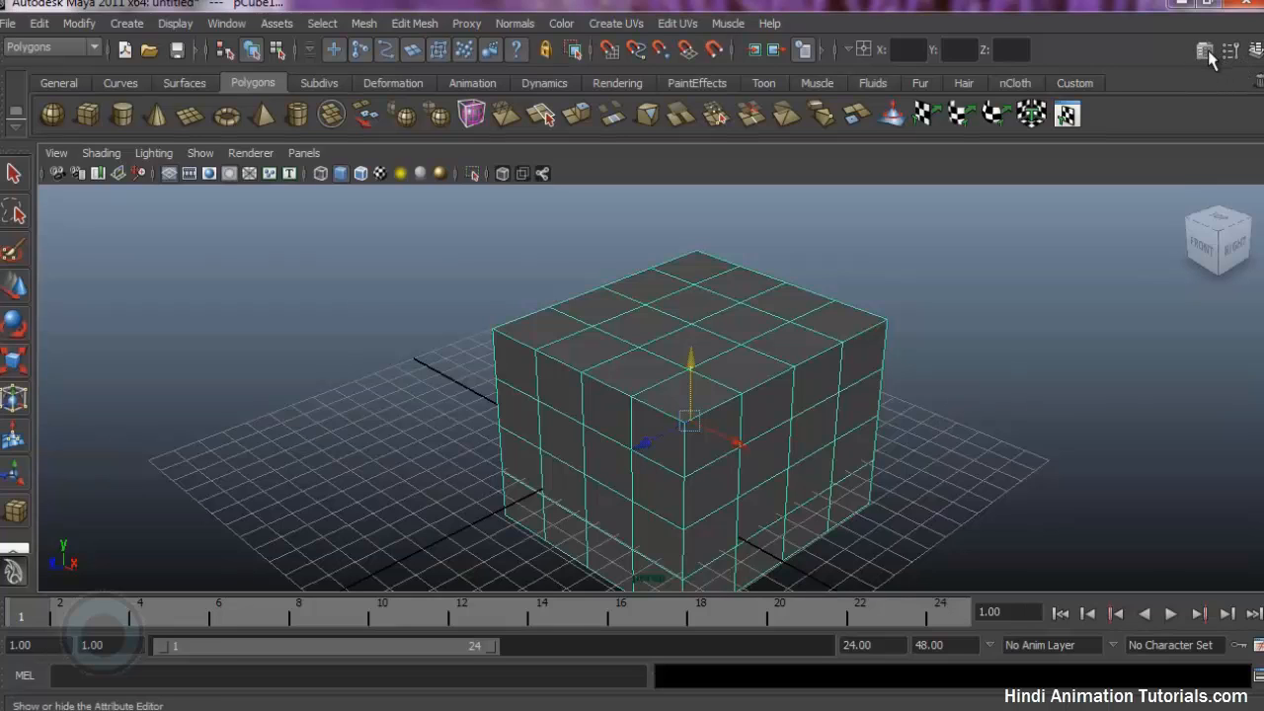
{"action": "left_click", "coordinate": [1207, 50]}
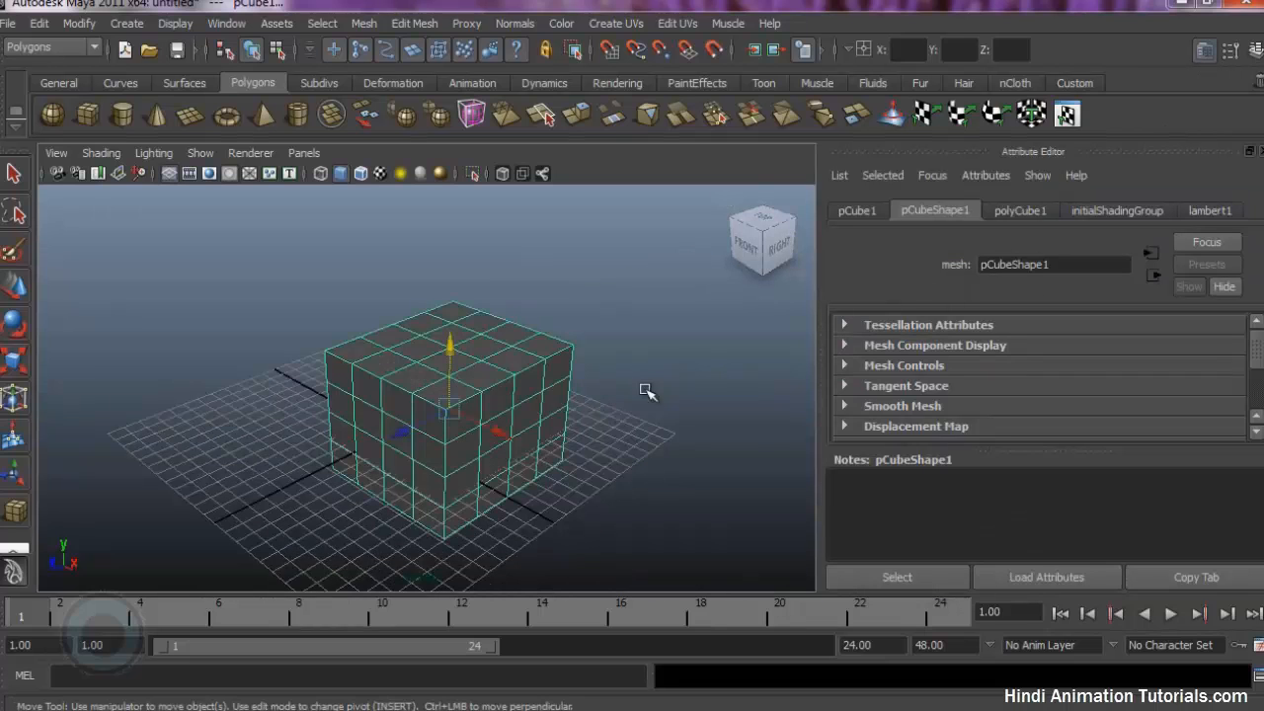
{"action": "left_click", "coordinate": [1260, 54]}
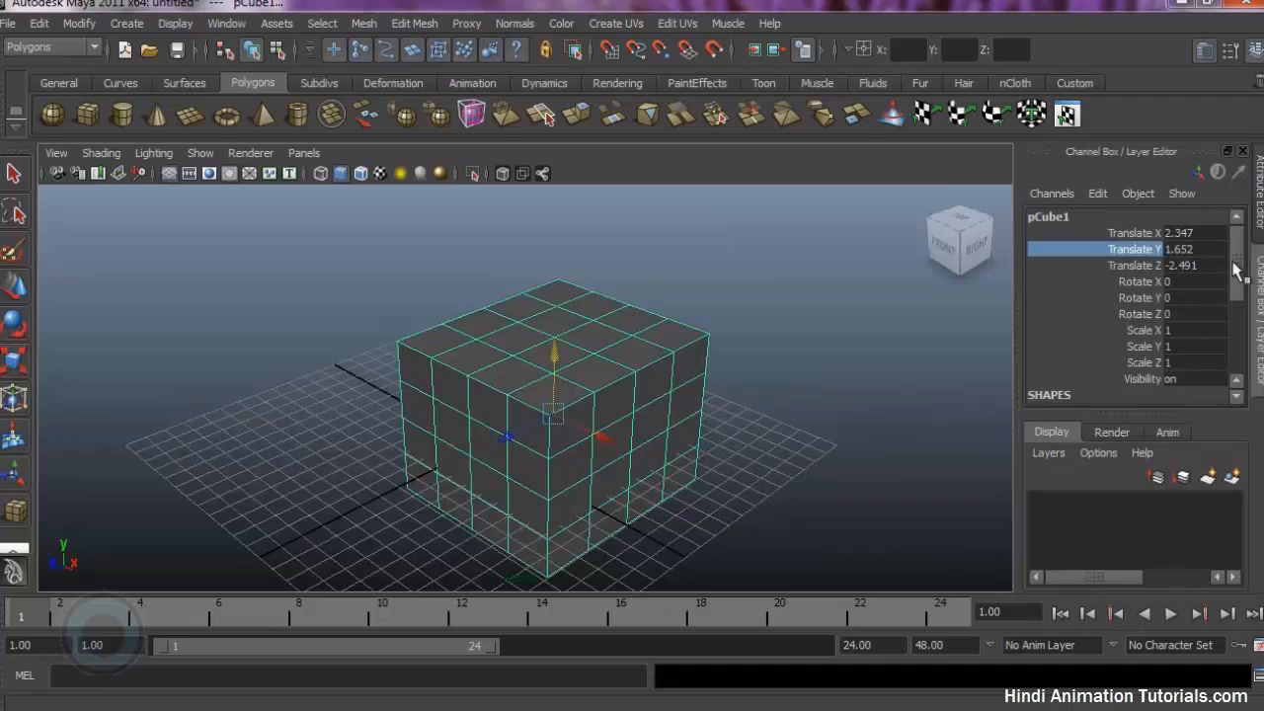
{"action": "mouse_move", "coordinate": [1233, 276]}
{"action": "left_mouse_down"}
{"action": "mouse_move", "coordinate": [1244, 294]}
{"action": "mouse_move", "coordinate": [1244, 274]}
{"action": "left_mouse_up"}
{"action": "left_click", "coordinate": [1133, 249]}
{"action": "left_click", "coordinate": [1204, 51]}
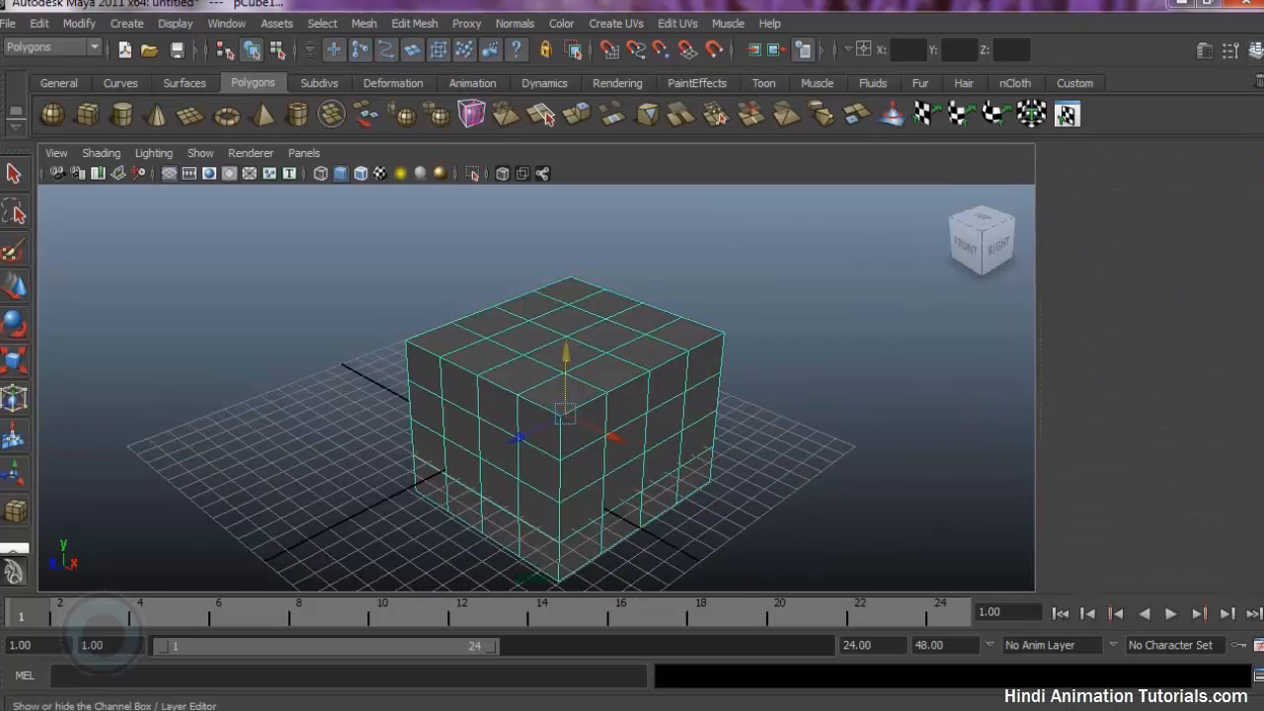
- Examine the cube's transform, shape and polyCube1 attributes in the Attribute Editor, including Render Stats, and close the editor
{"action": "left_click", "coordinate": [1205, 51]}
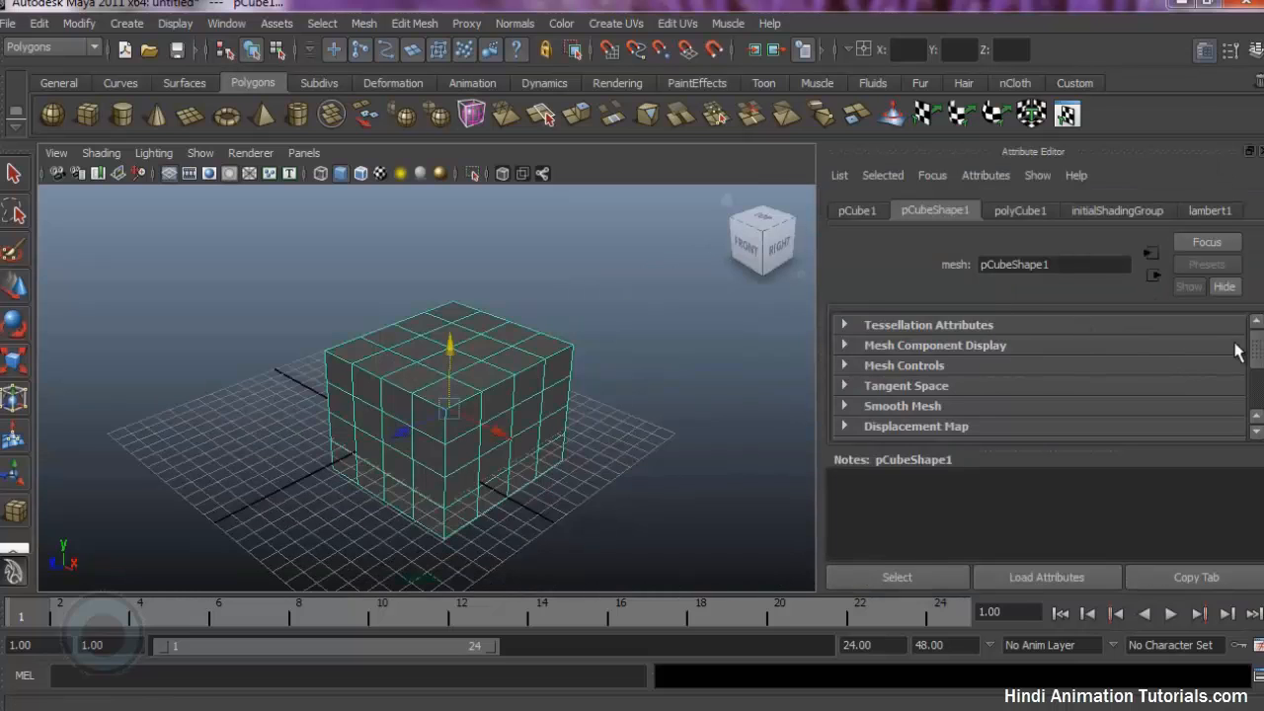
{"action": "scroll", "coordinate": [1086, 370], "scroll_direction": "down", "scroll_amount": 5}
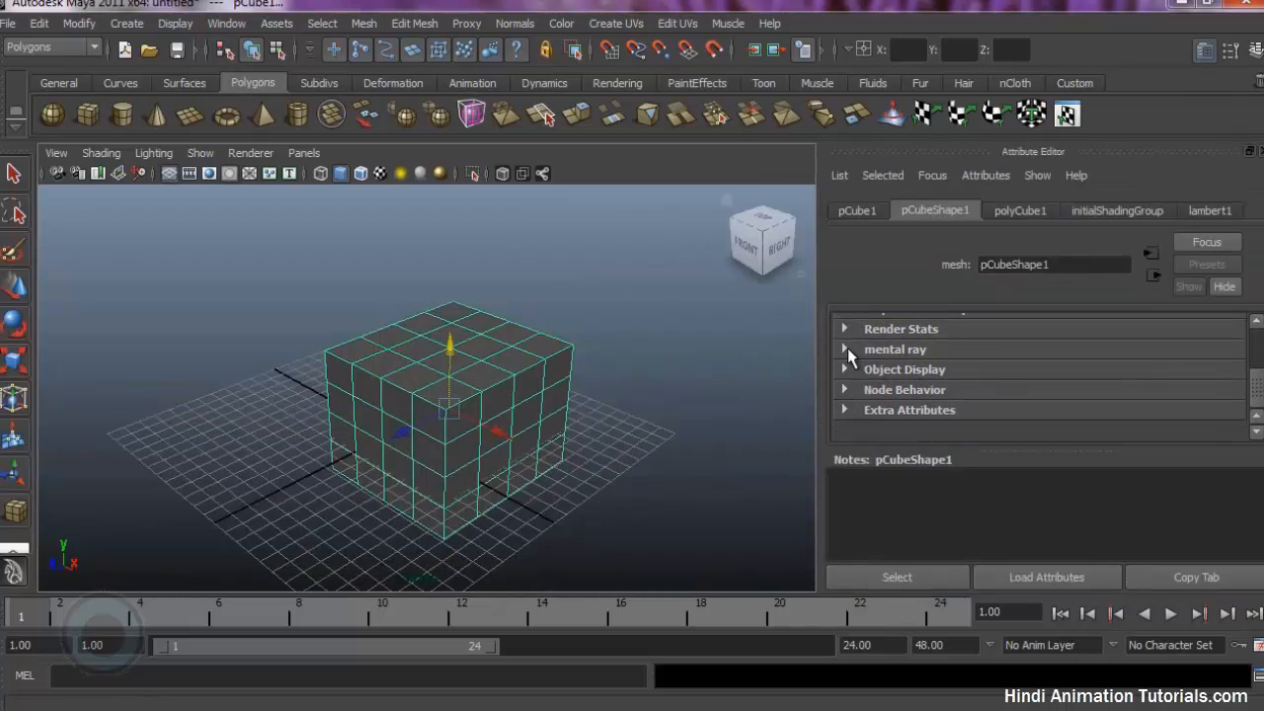
{"action": "left_click", "coordinate": [847, 351]}
{"action": "left_click", "coordinate": [845, 329]}
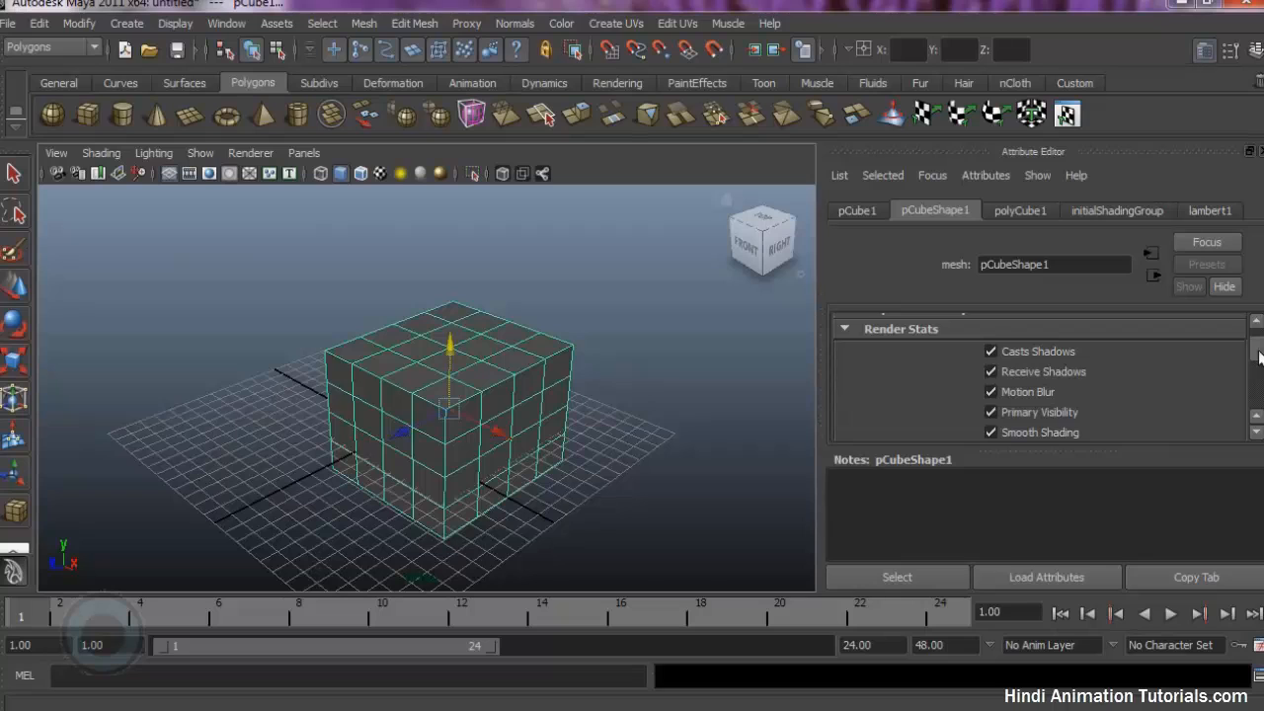
{"action": "scroll", "coordinate": [1259, 357], "scroll_direction": "up", "scroll_amount": 5}
{"action": "left_click", "coordinate": [982, 211]}
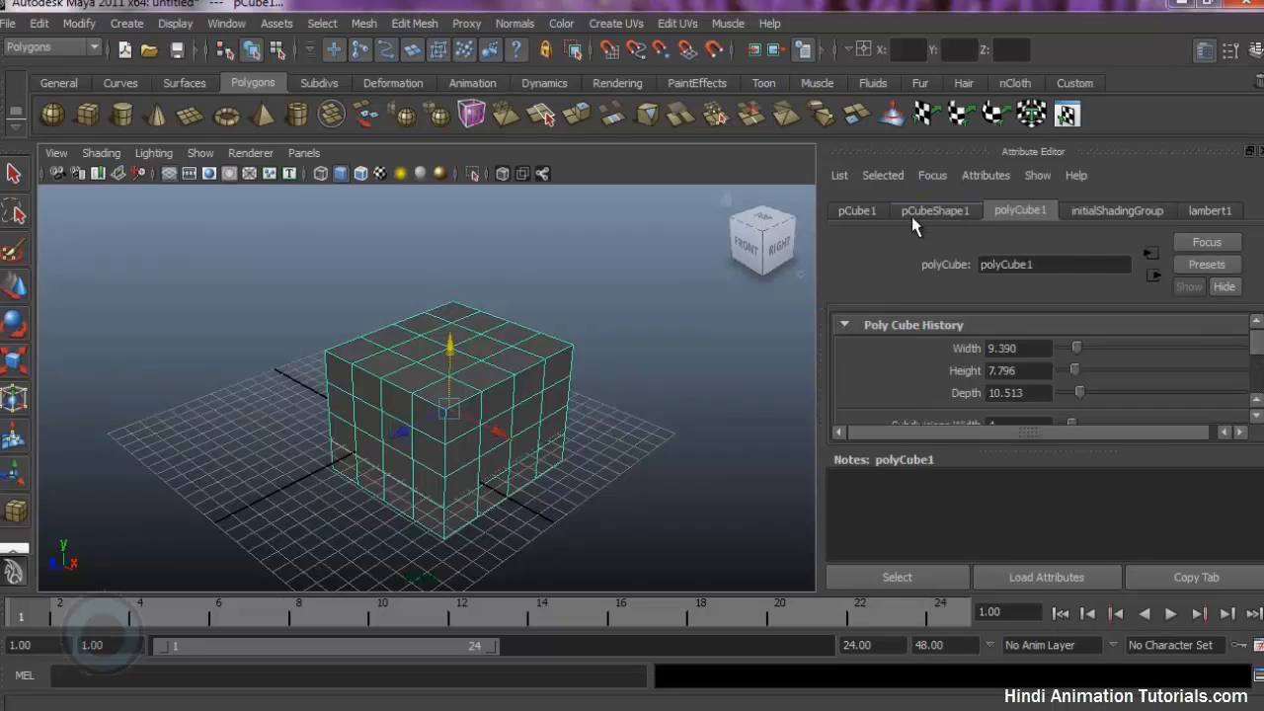
{"action": "left_click", "coordinate": [916, 212]}
{"action": "left_click", "coordinate": [857, 211]}
{"action": "left_click", "coordinate": [1020, 210]}
{"action": "left_click", "coordinate": [928, 209]}
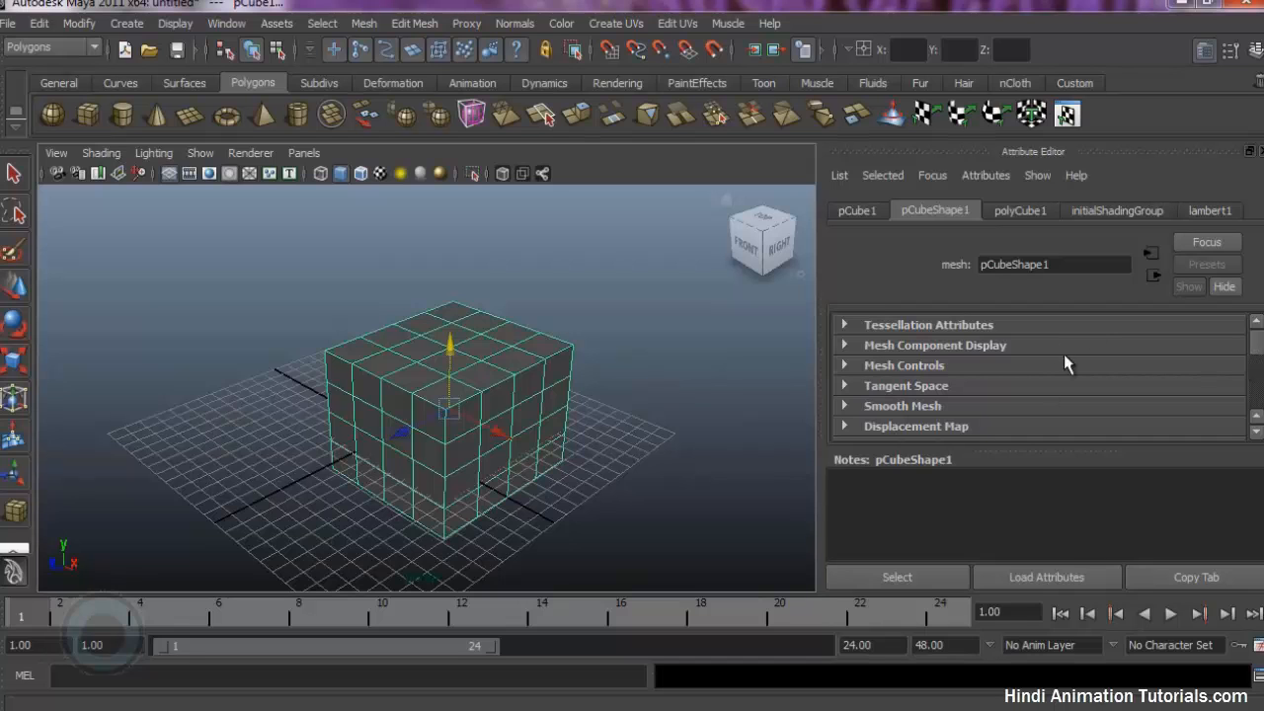
{"action": "left_click", "coordinate": [1205, 50]}
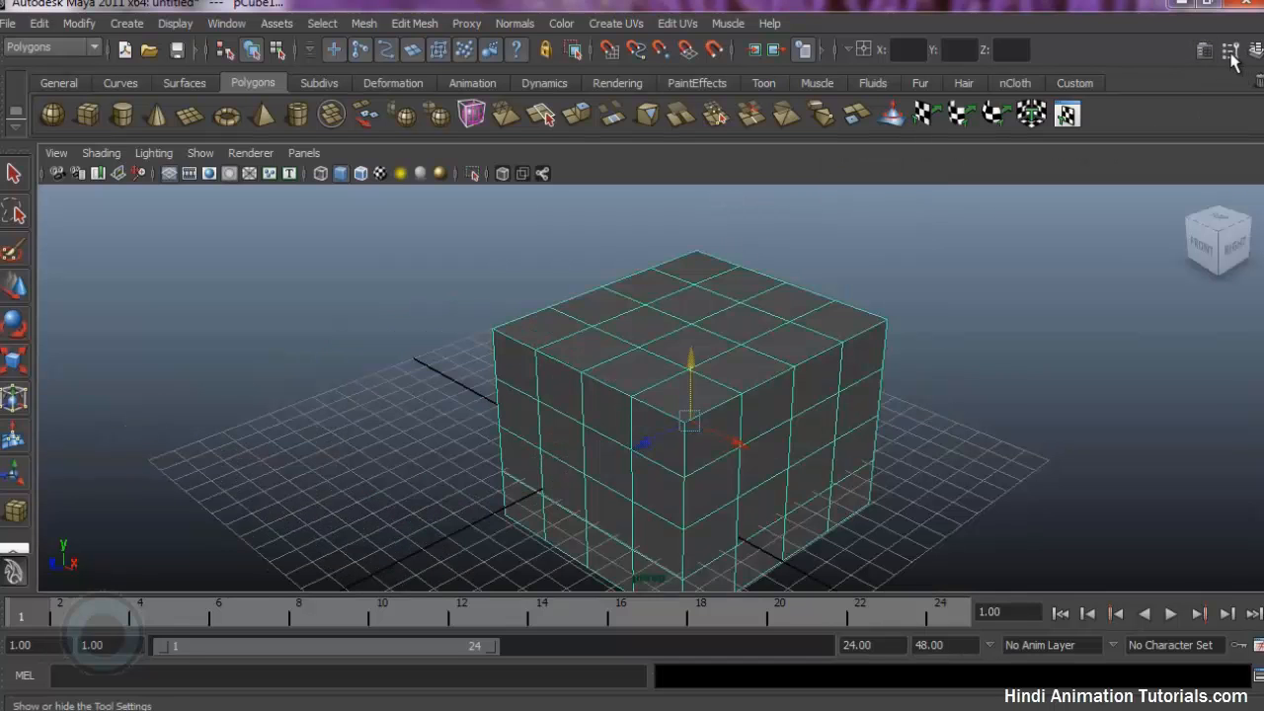
- Show the Move Tool's settings, widen their area, and look through them down to Reflection Settings
{"action": "left_click", "coordinate": [1231, 52]}
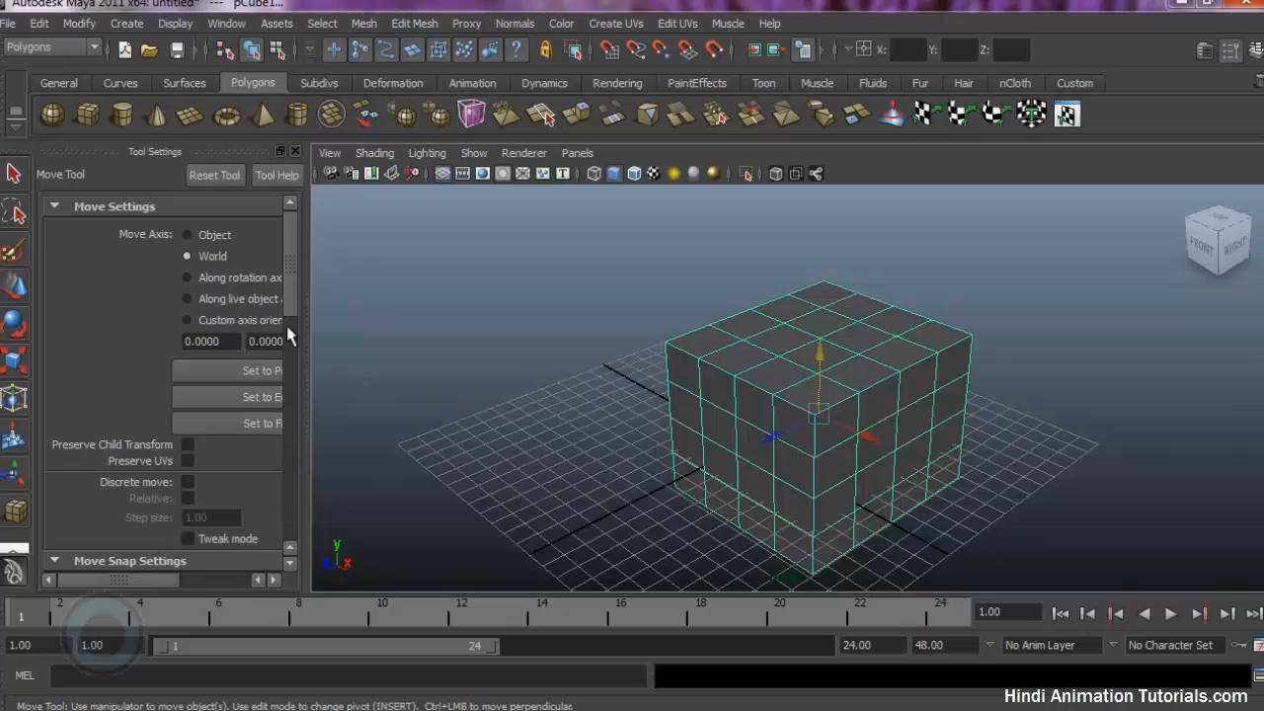
{"action": "scroll", "coordinate": [289, 337], "scroll_direction": "down", "scroll_amount": 10}
{"action": "scroll", "coordinate": [294, 291], "scroll_direction": "up", "scroll_amount": 10}
{"action": "left_click_drag", "start_coordinate": [305, 449], "coordinate": [487, 452]}
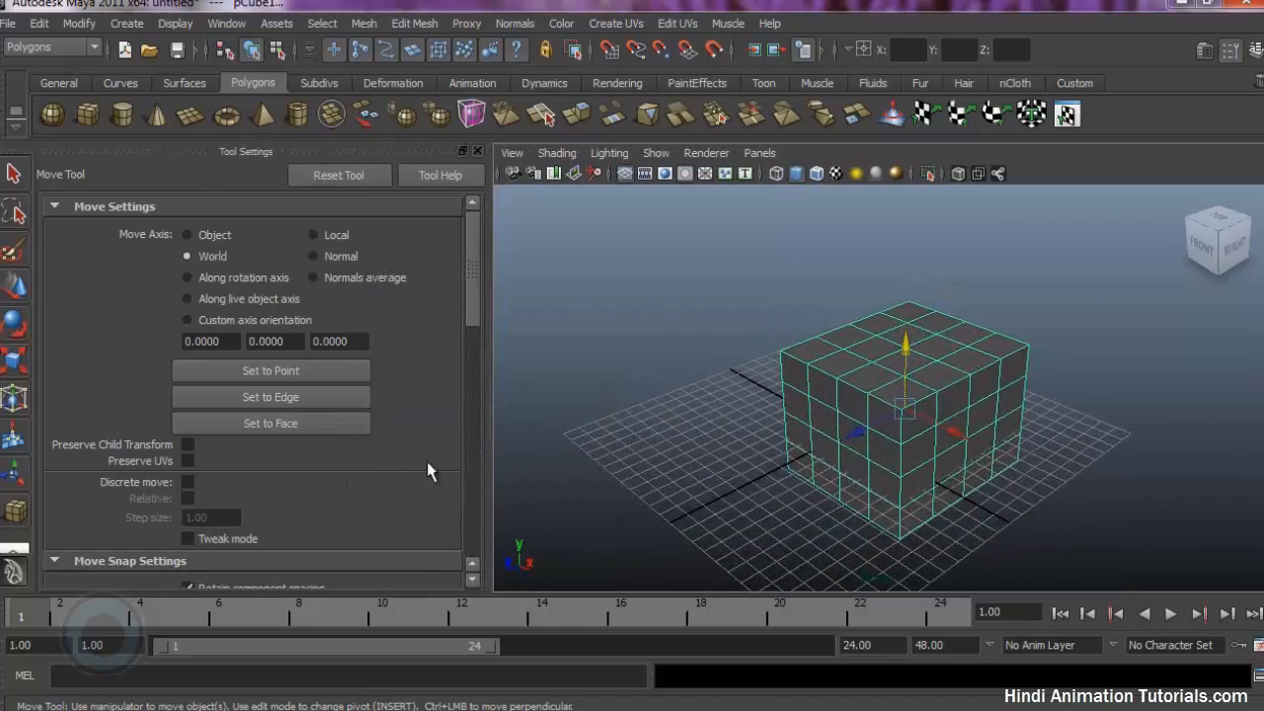
{"action": "left_click_drag", "start_coordinate": [472, 259], "coordinate": [482, 205]}
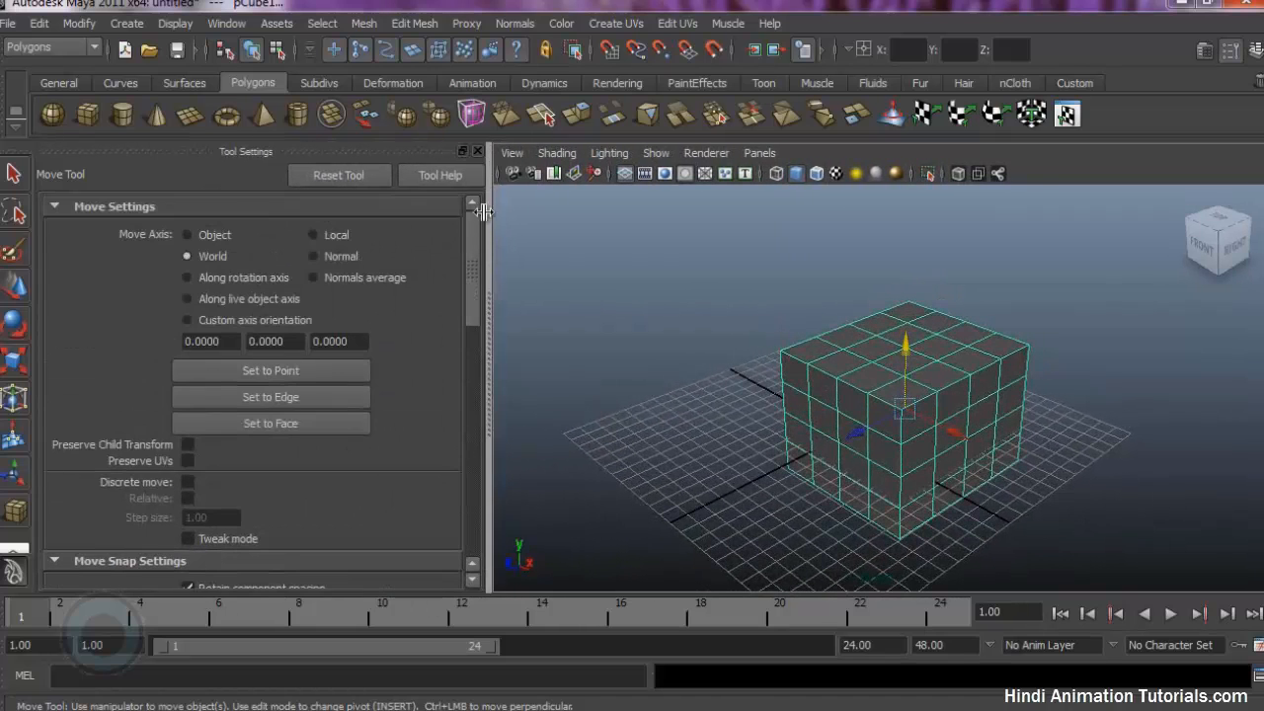
{"action": "left_click_drag", "start_coordinate": [469, 256], "coordinate": [471, 513]}
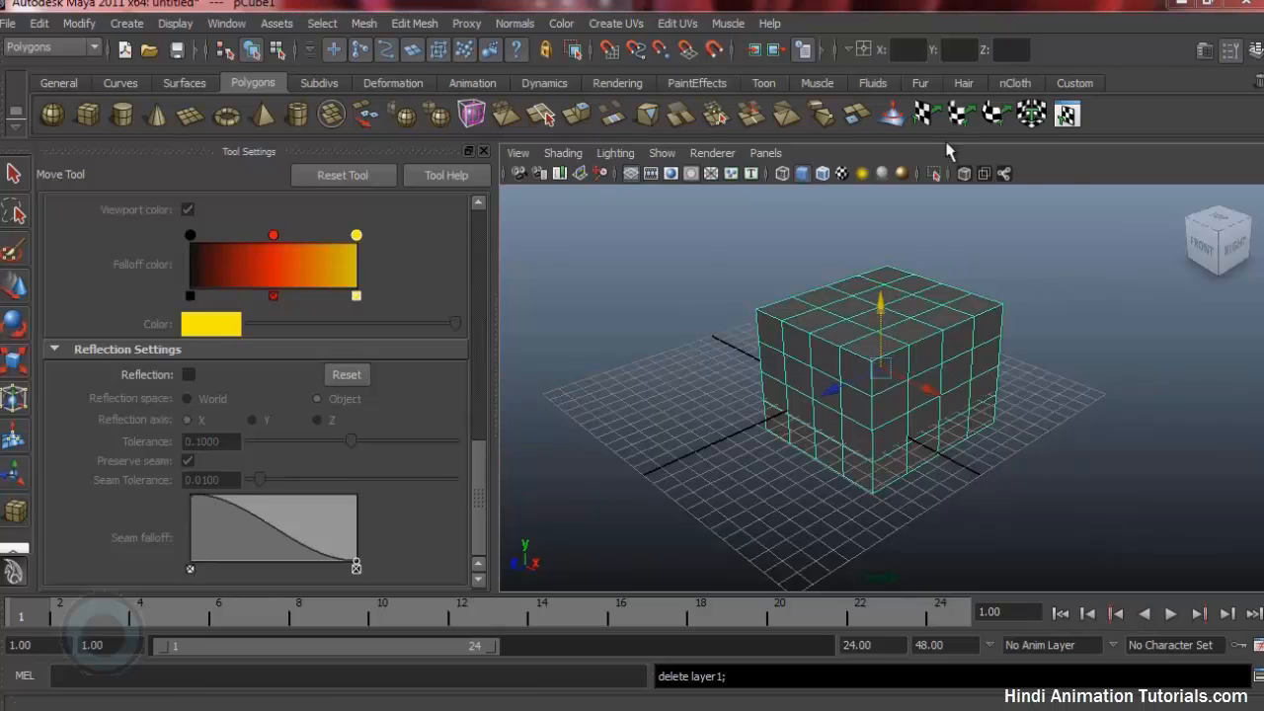
- Show the Channel Box again, toggle the Attribute Editor on and off, and hide the Tool Settings
{"action": "left_click", "coordinate": [1251, 50]}
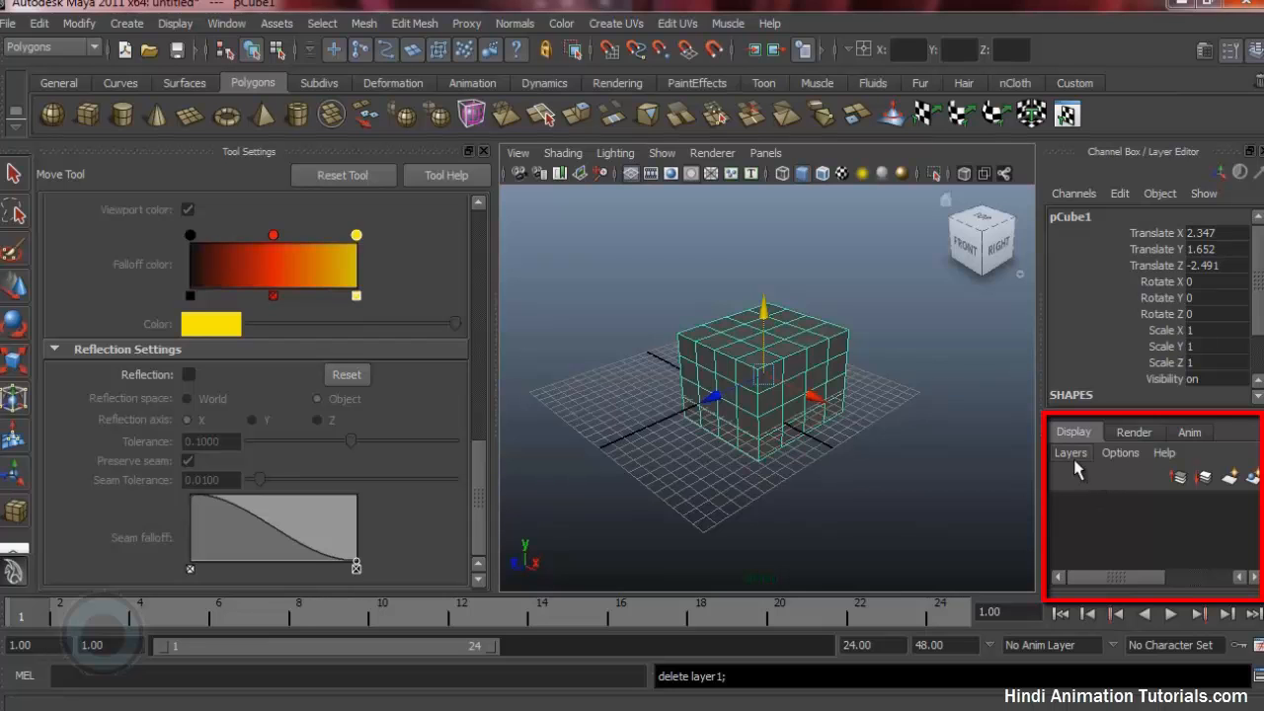
{"action": "left_click", "coordinate": [1205, 52]}
{"action": "left_click", "coordinate": [1205, 52]}
{"action": "left_click", "coordinate": [1230, 54]}
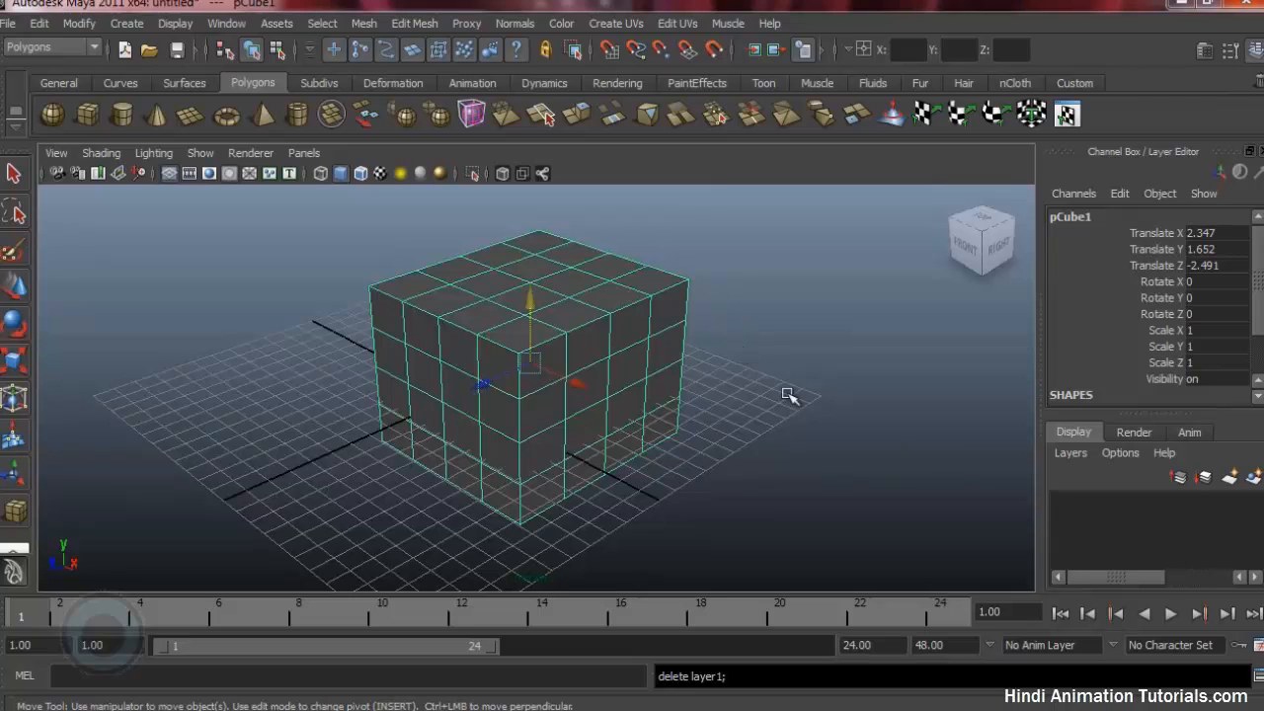
- Reselect the cube, create a new display layer containing it, and toggle the layer's visibility off and on
{"action": "left_click", "coordinate": [820, 375]}
{"action": "left_click", "coordinate": [521, 291]}
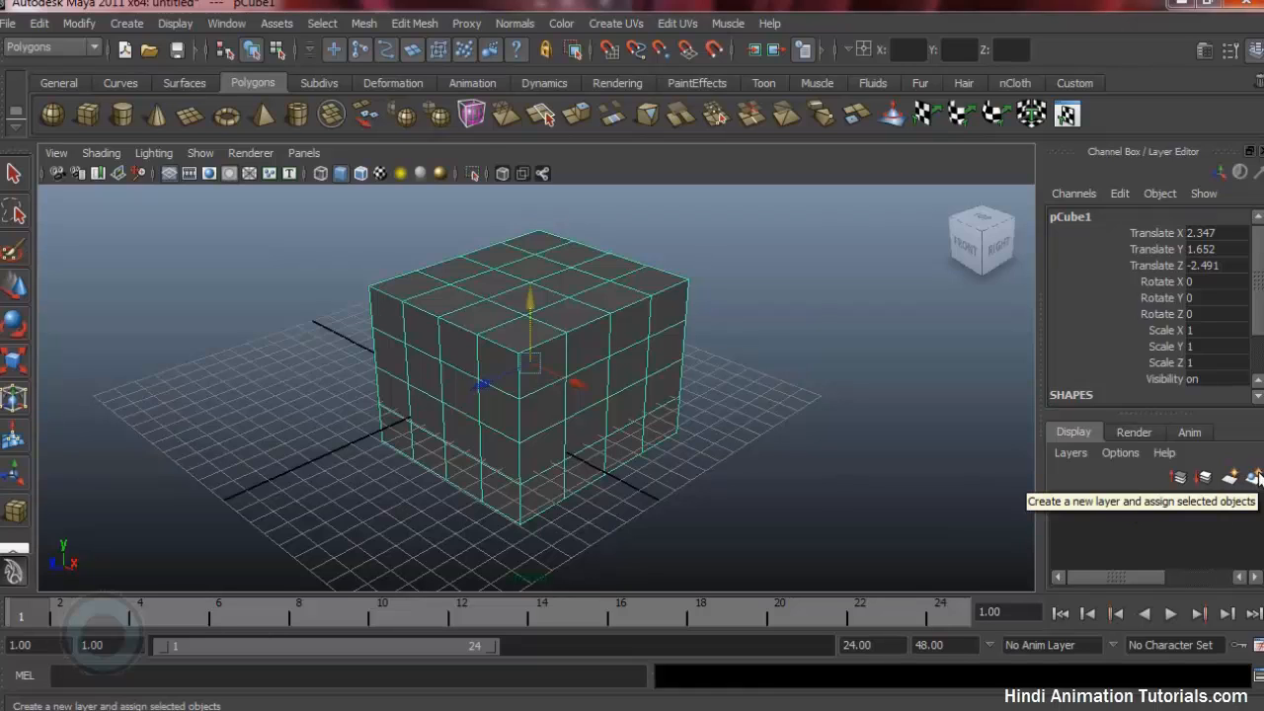
{"action": "left_click", "coordinate": [1254, 478]}
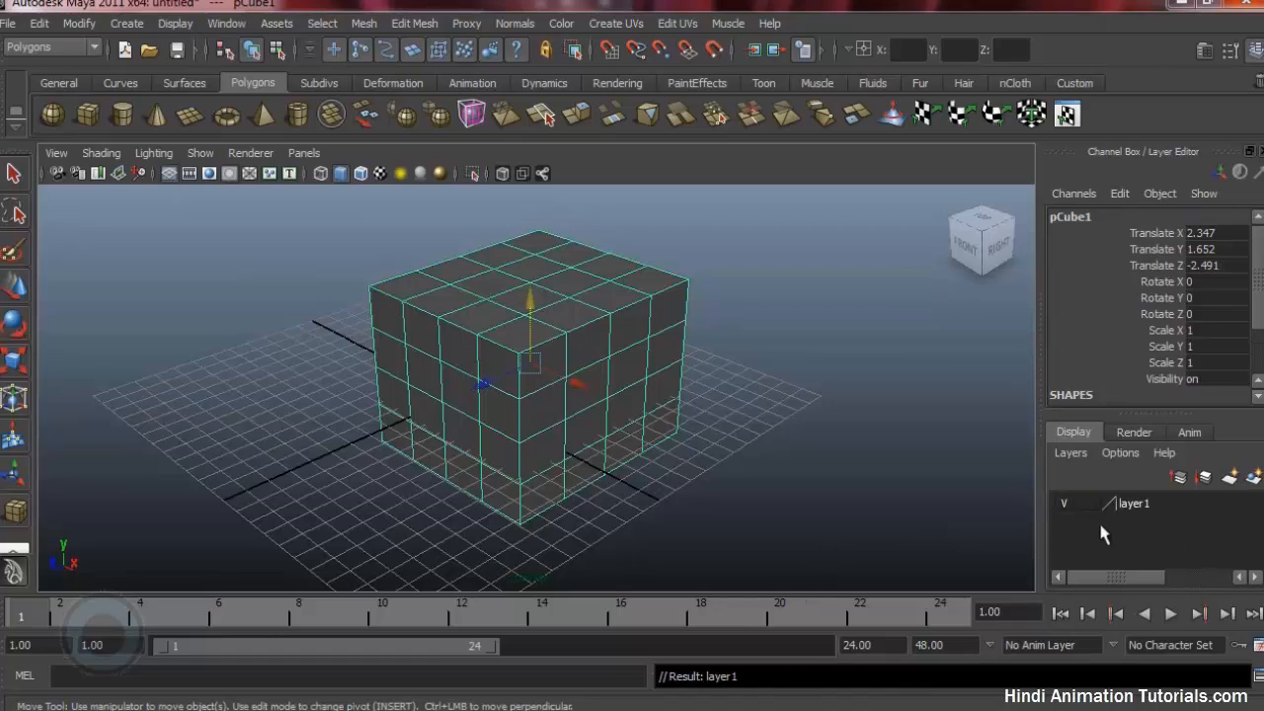
{"action": "left_click", "coordinate": [1141, 505]}
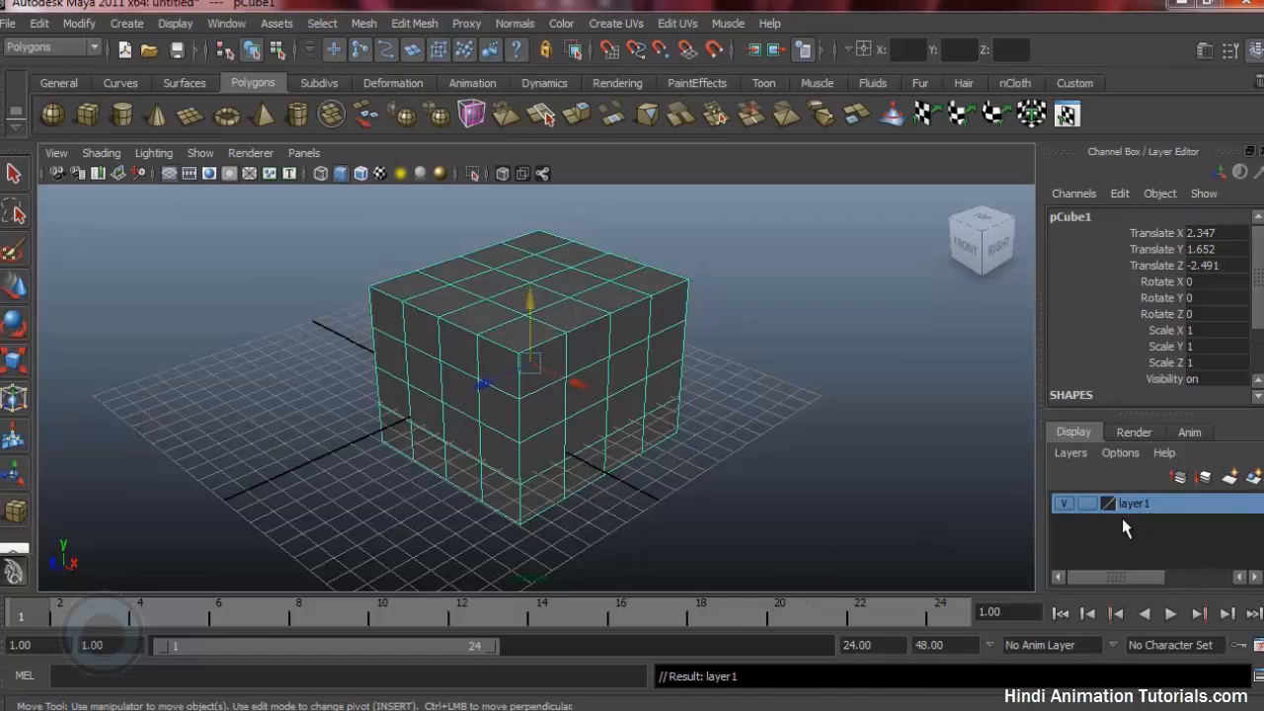
{"action": "left_click", "coordinate": [1064, 505]}
{"action": "left_click", "coordinate": [1063, 505]}
- Rename the display layer to cube, give it the bright red color, and save the layer settings
{"action": "double_click", "coordinate": [1134, 503]}
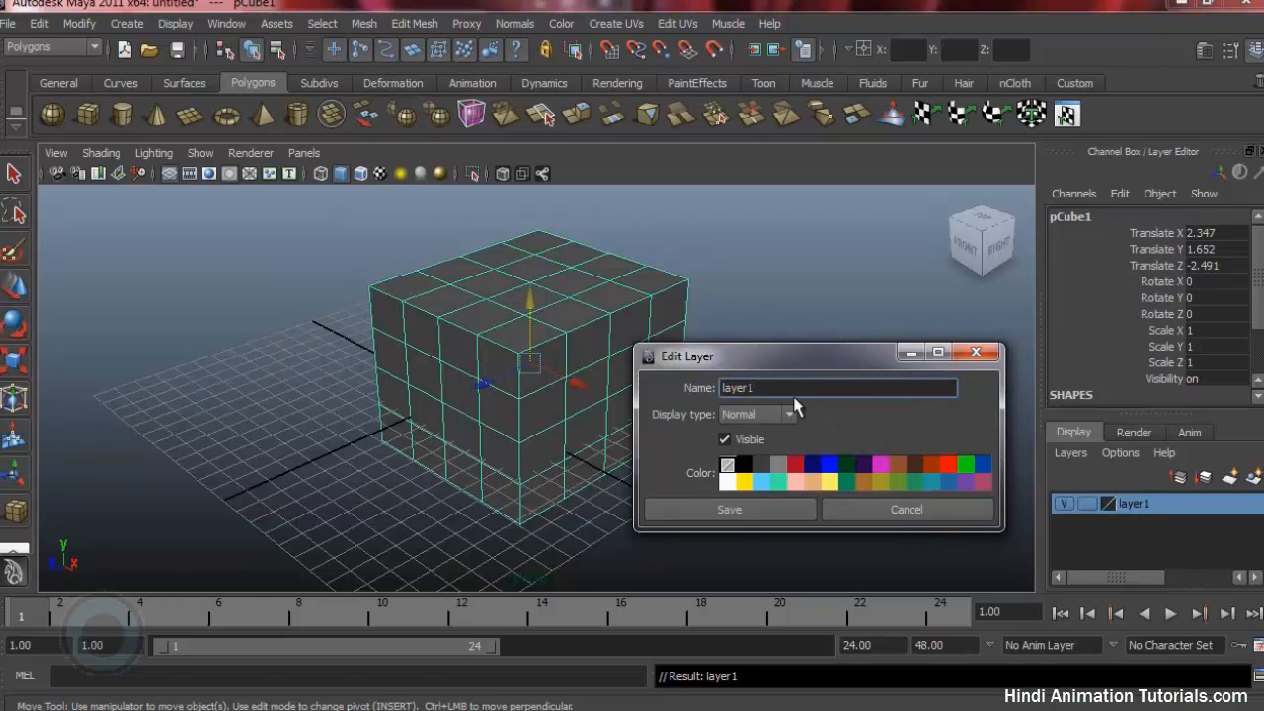
{"action": "type", "text": "cube"}
{"action": "left_click", "coordinate": [843, 466]}
{"action": "left_click", "coordinate": [813, 466]}
{"action": "left_click", "coordinate": [948, 464]}
{"action": "left_click", "coordinate": [743, 508]}
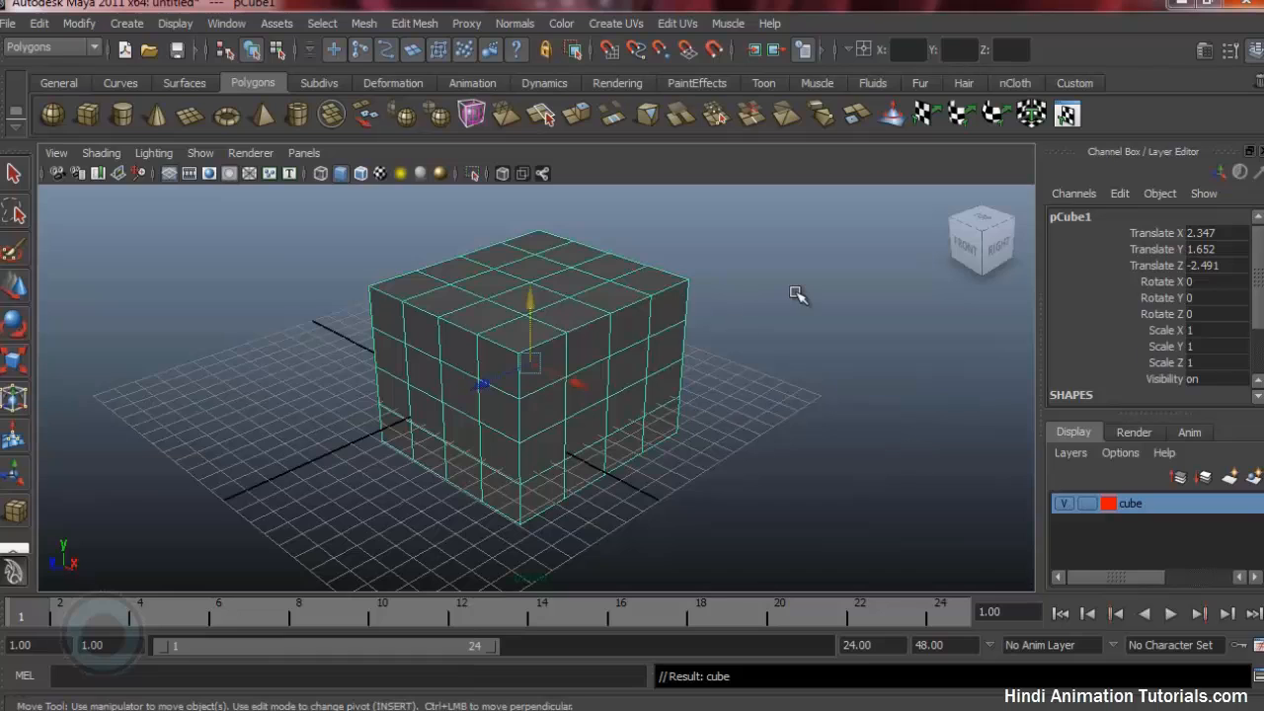
- Deselect the cube and turn on Wireframe on Shaded in the perspective view
{"action": "left_click", "coordinate": [842, 334]}
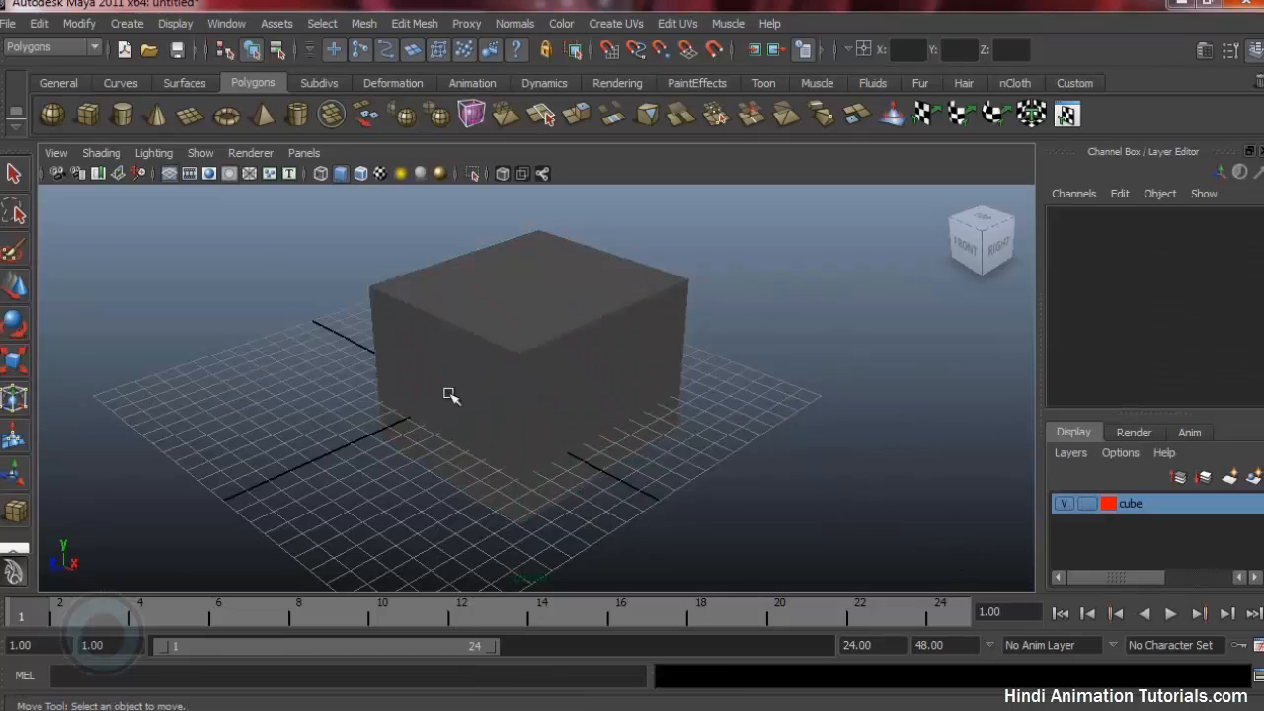
{"action": "left_click", "coordinate": [103, 154]}
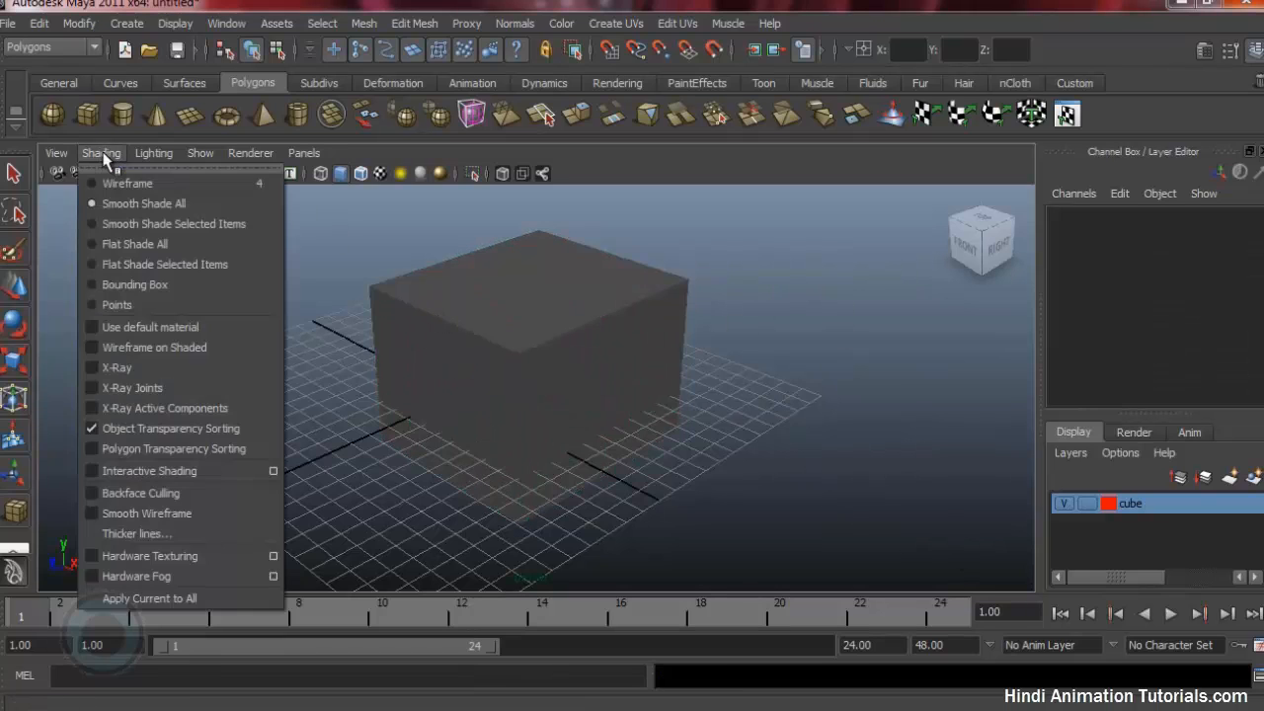
{"action": "left_click", "coordinate": [134, 349]}
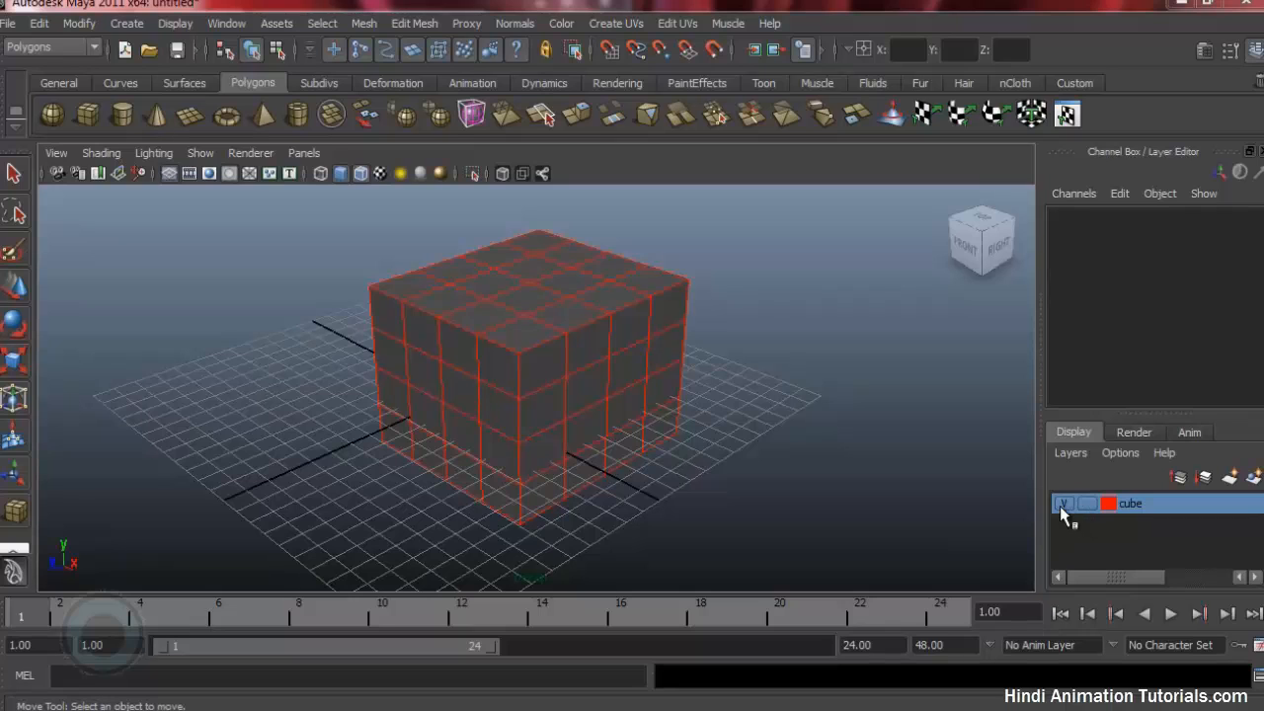
- Cycle the cube layer's display type through Template and normal, inspect the templated cube, and leave the layer set to Reference
{"action": "left_click", "coordinate": [1087, 503]}
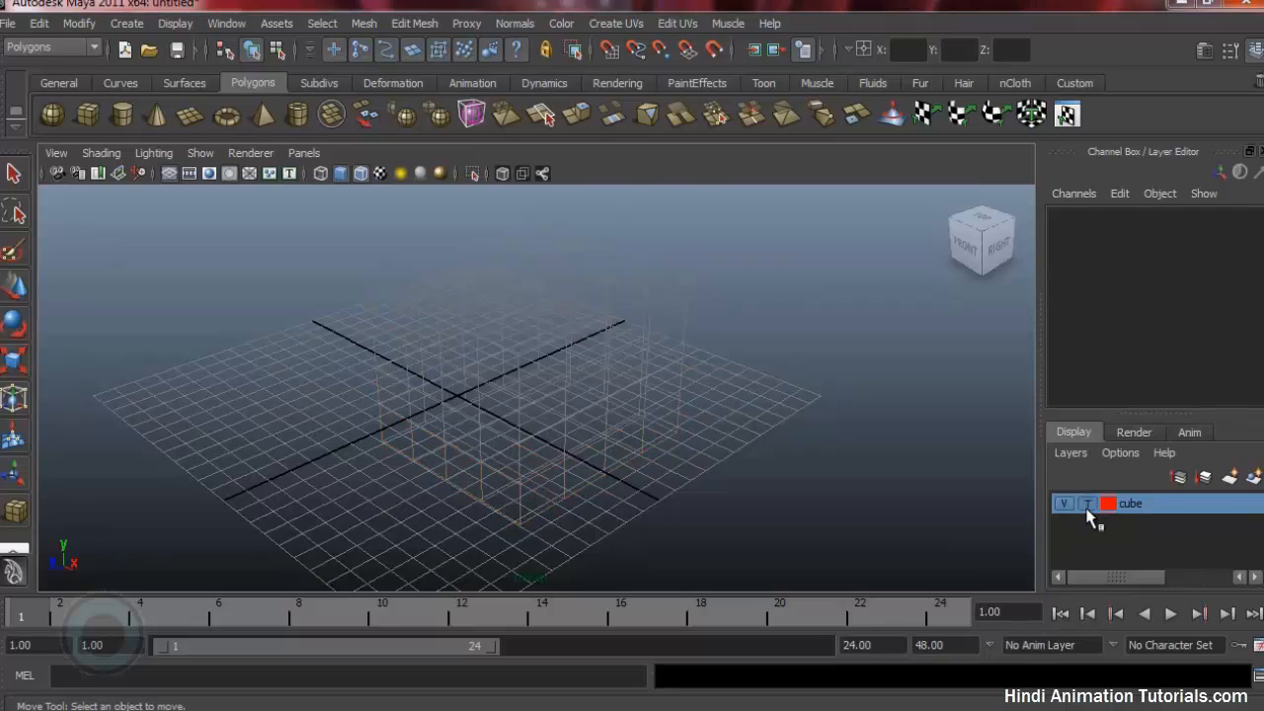
{"action": "left_click", "coordinate": [1088, 505]}
{"action": "left_click", "coordinate": [1089, 506]}
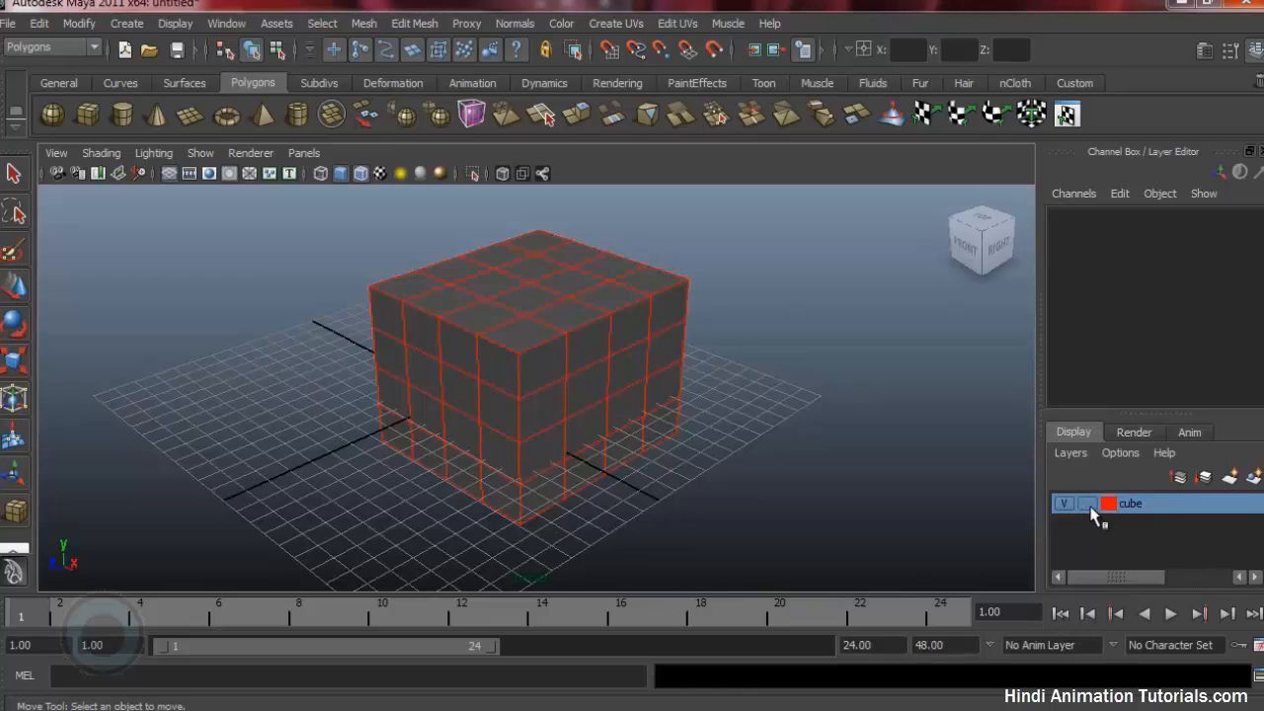
{"action": "left_click", "coordinate": [1087, 504]}
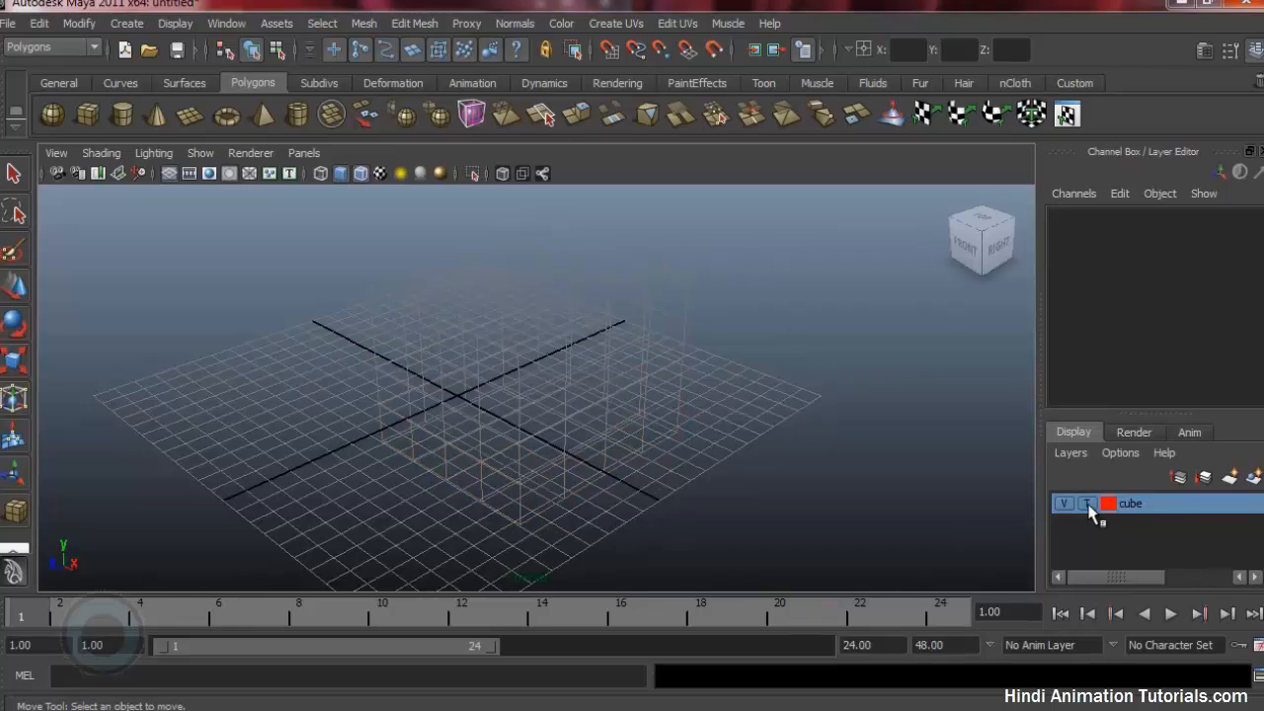
{"action": "left_click_drag", "start_coordinate": [550, 379], "coordinate": [742, 473], "text": "alt"}
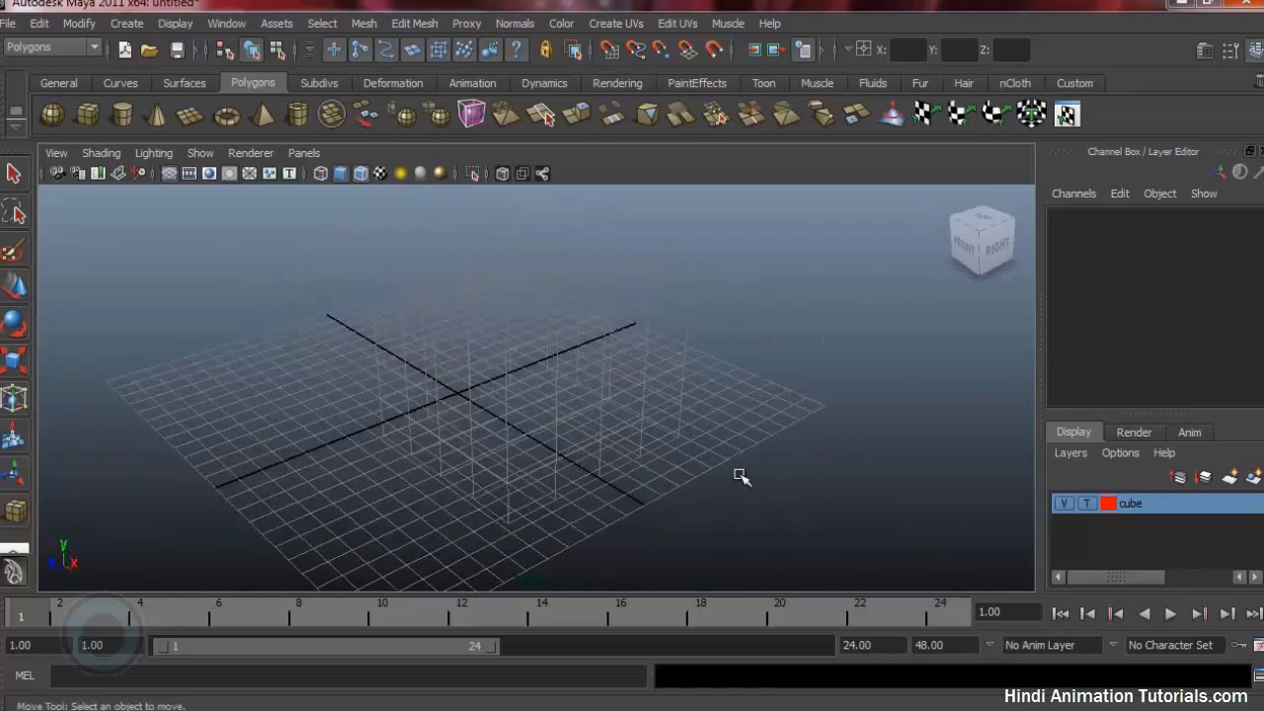
{"action": "left_click", "coordinate": [1089, 504]}
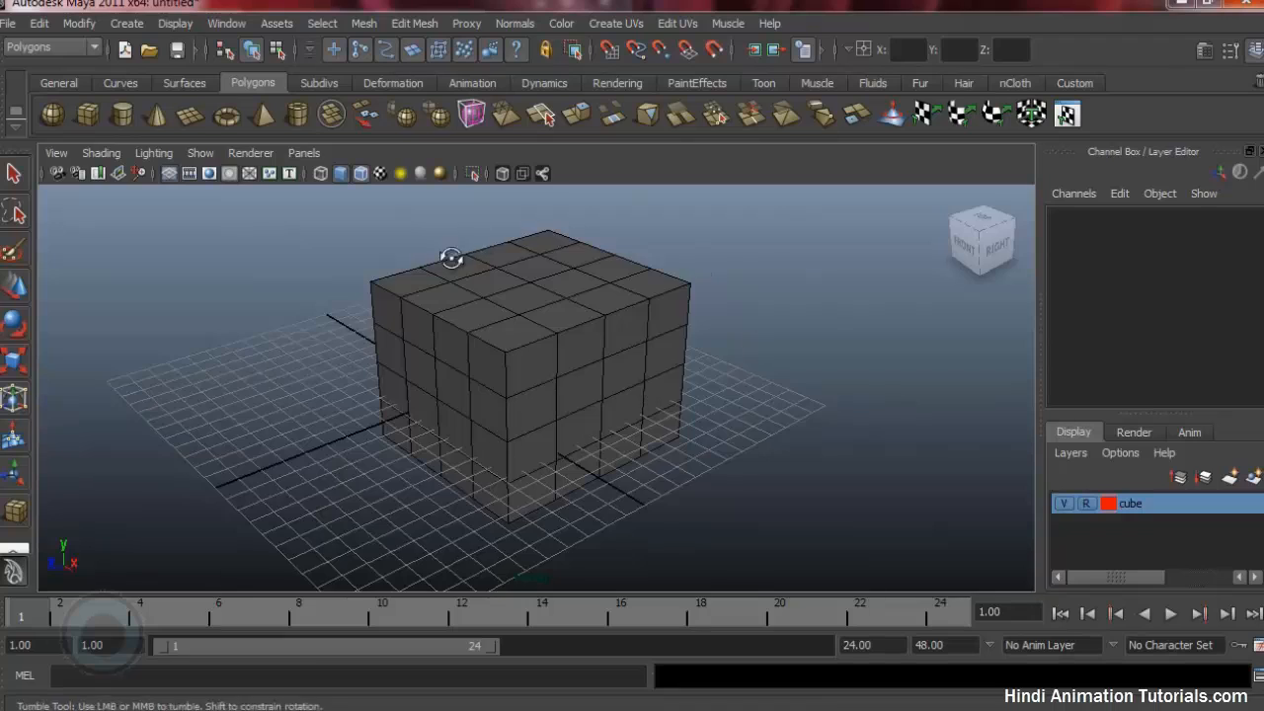
{"action": "left_click_drag", "start_coordinate": [451, 258], "coordinate": [370, 262], "text": "alt"}
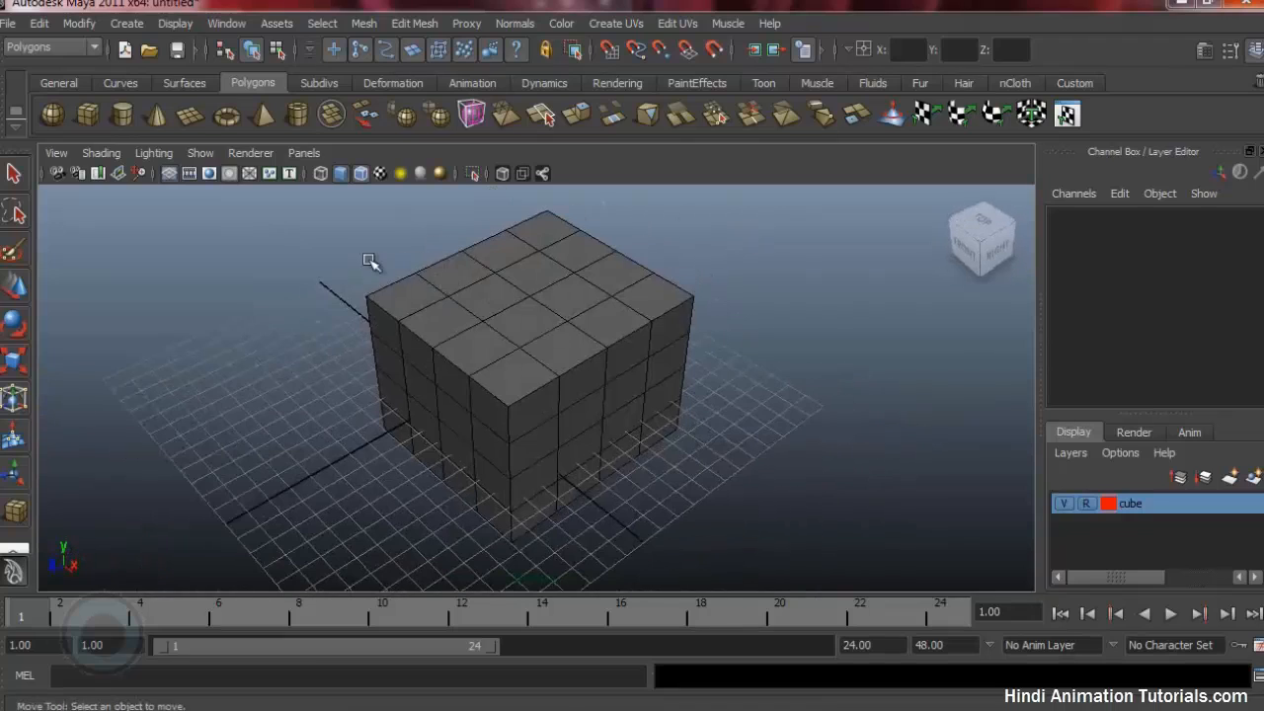
{"action": "left_click_drag", "start_coordinate": [759, 435], "coordinate": [581, 404], "text": "alt"}
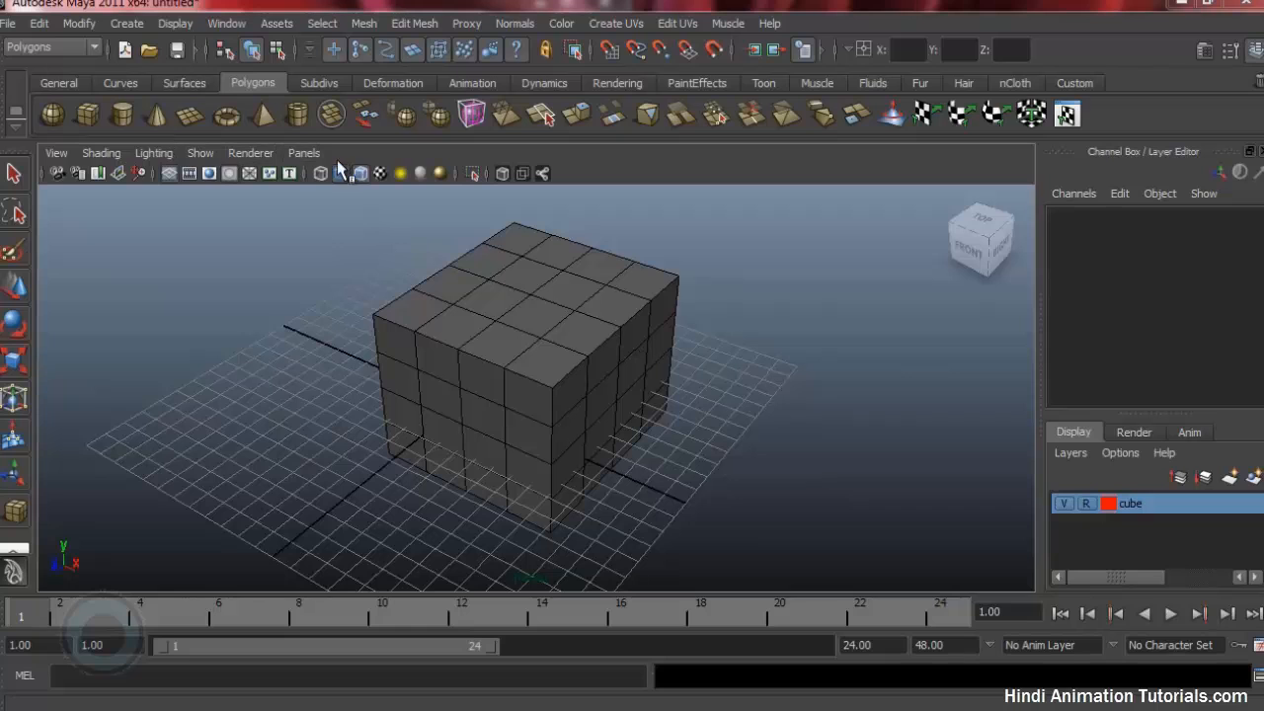
- Look through the perspective view's shading, lighting and object display options without changing anything
{"action": "left_click", "coordinate": [100, 153]}
{"action": "mouse_move", "coordinate": [174, 150]}
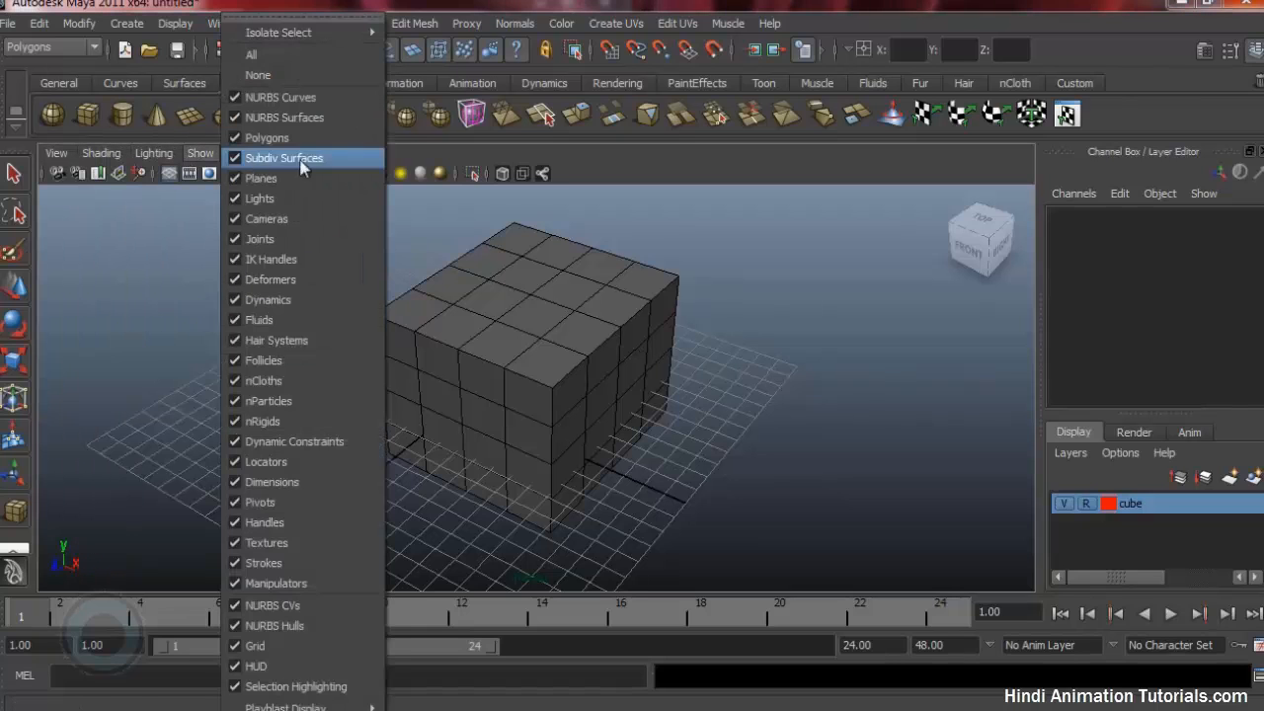
{"action": "left_click", "coordinate": [799, 280]}
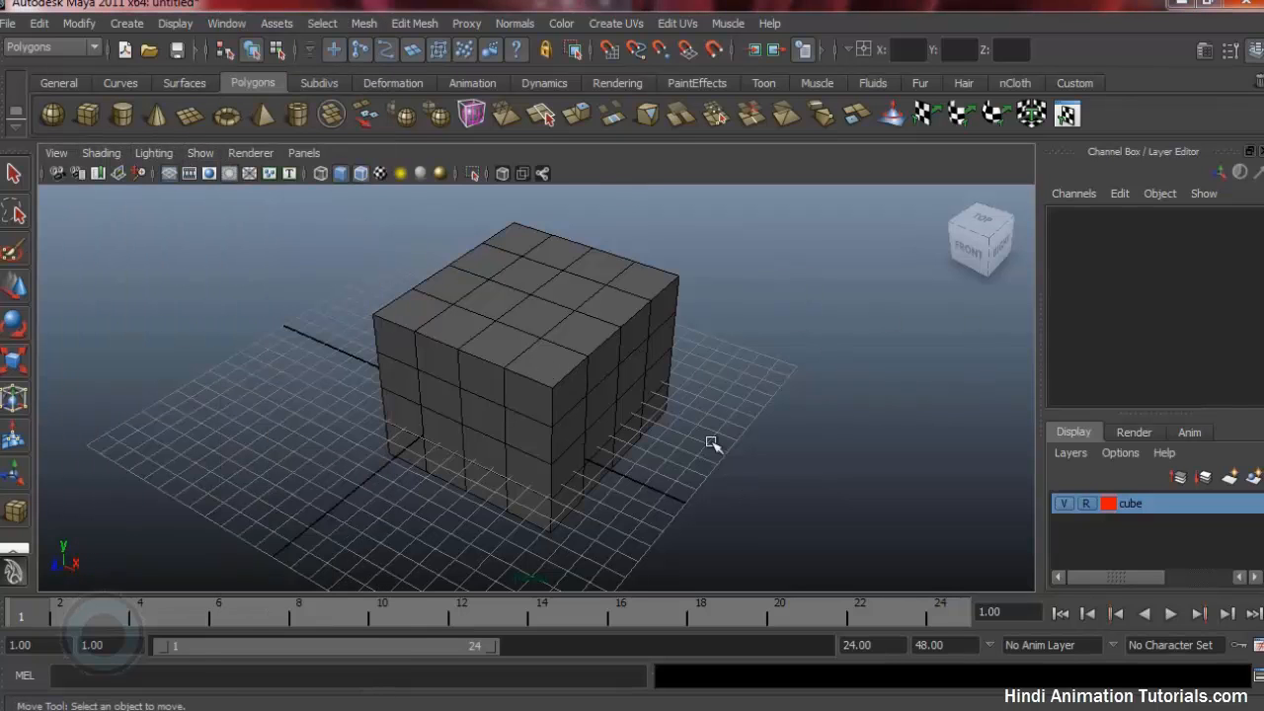
- Switch to the four-view layout, look at the top view's own display options, and return to the full perspective view
{"action": "key", "text": "space"}
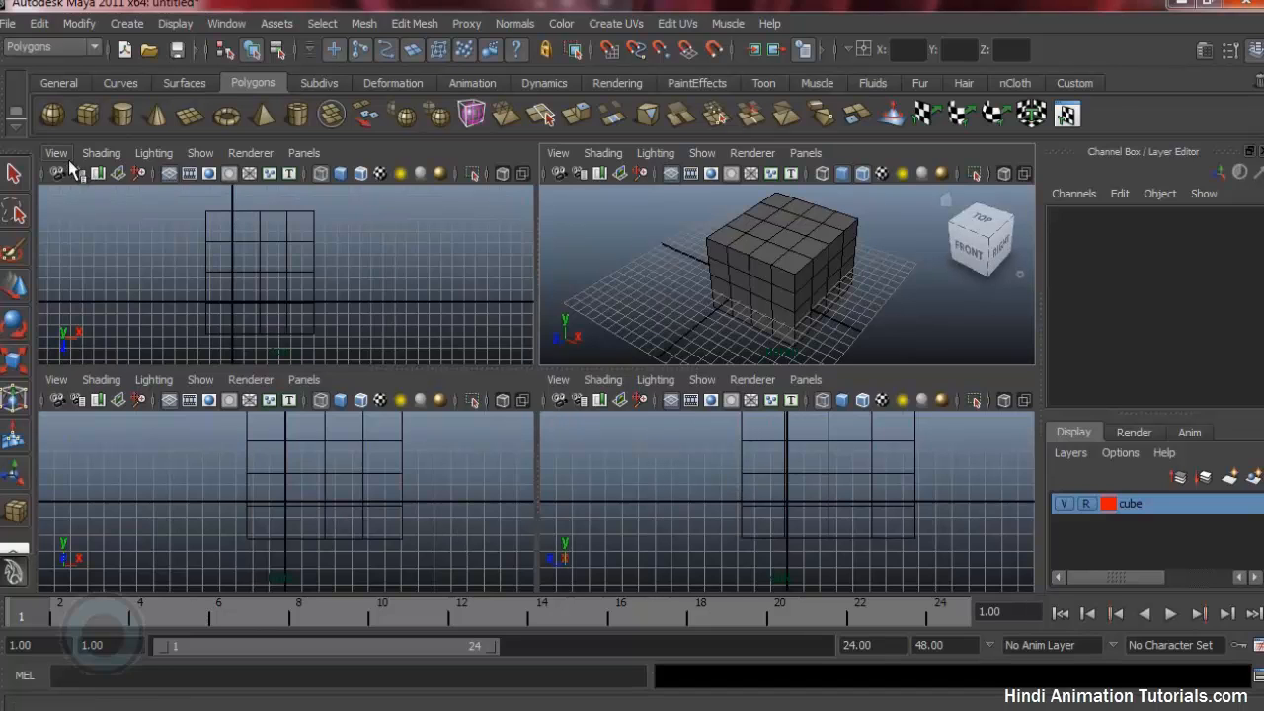
{"action": "left_click", "coordinate": [101, 153]}
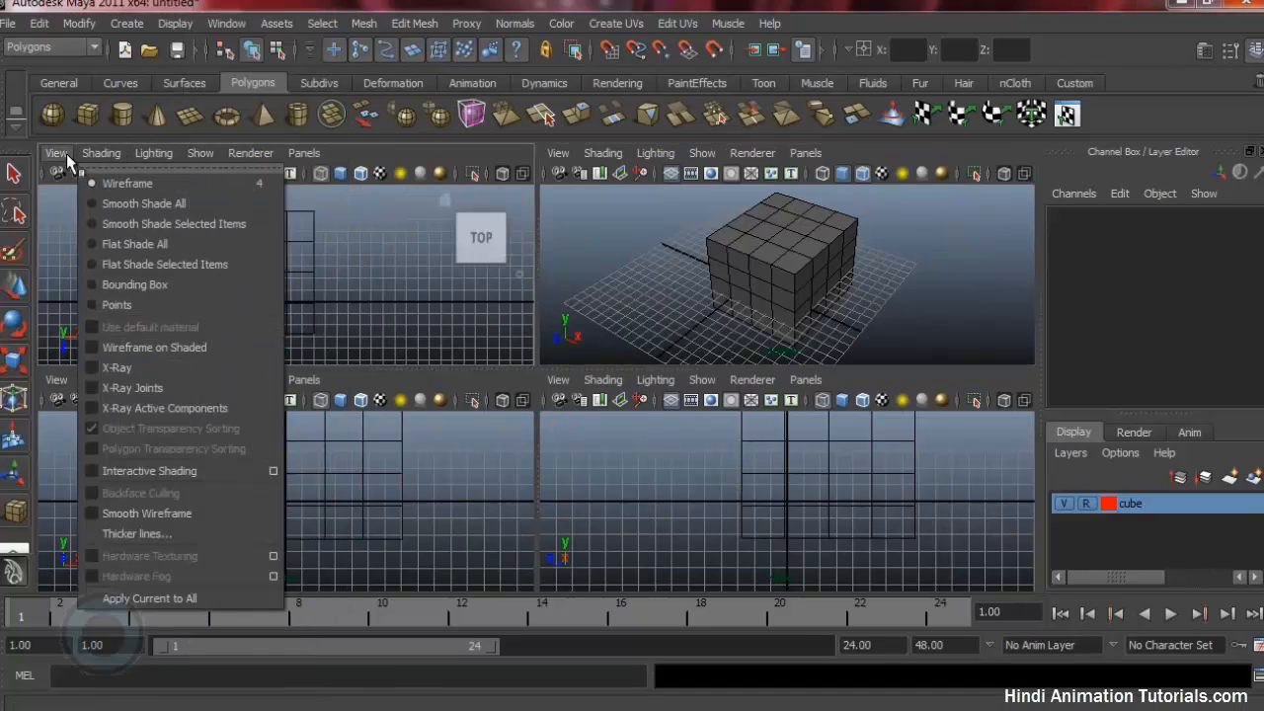
{"action": "left_click", "coordinate": [49, 155]}
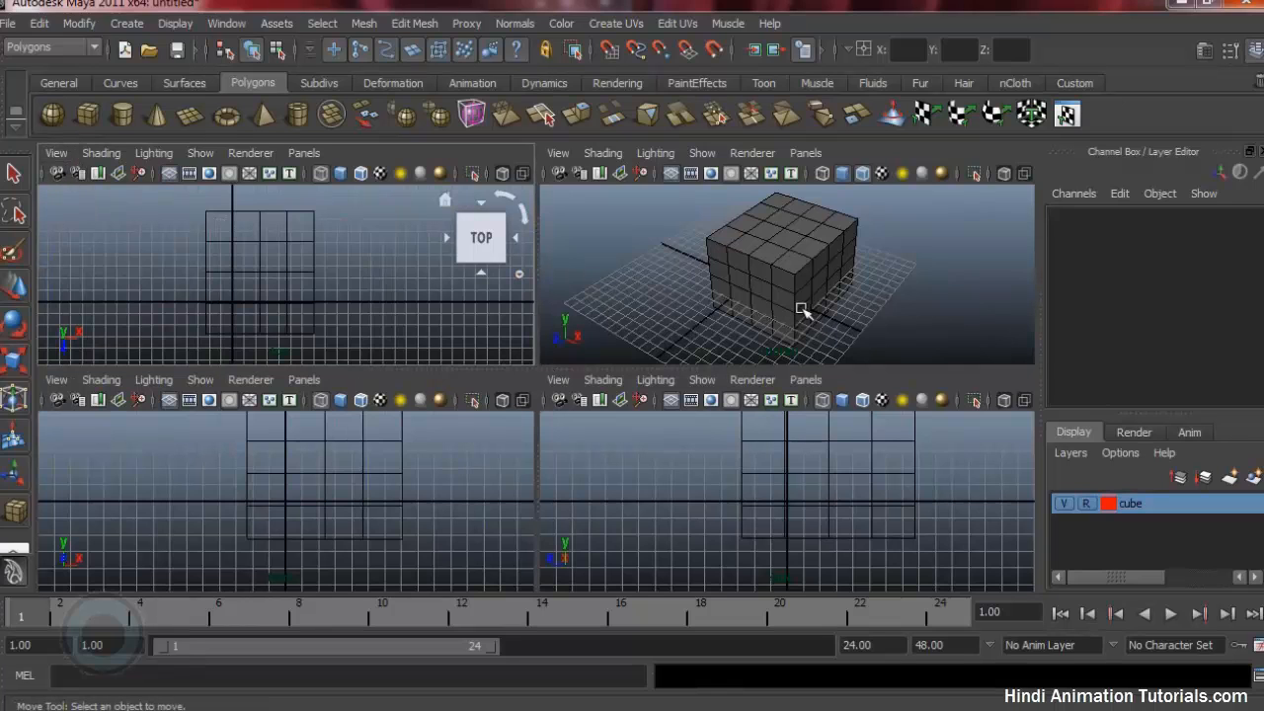
{"action": "key", "text": "space"}
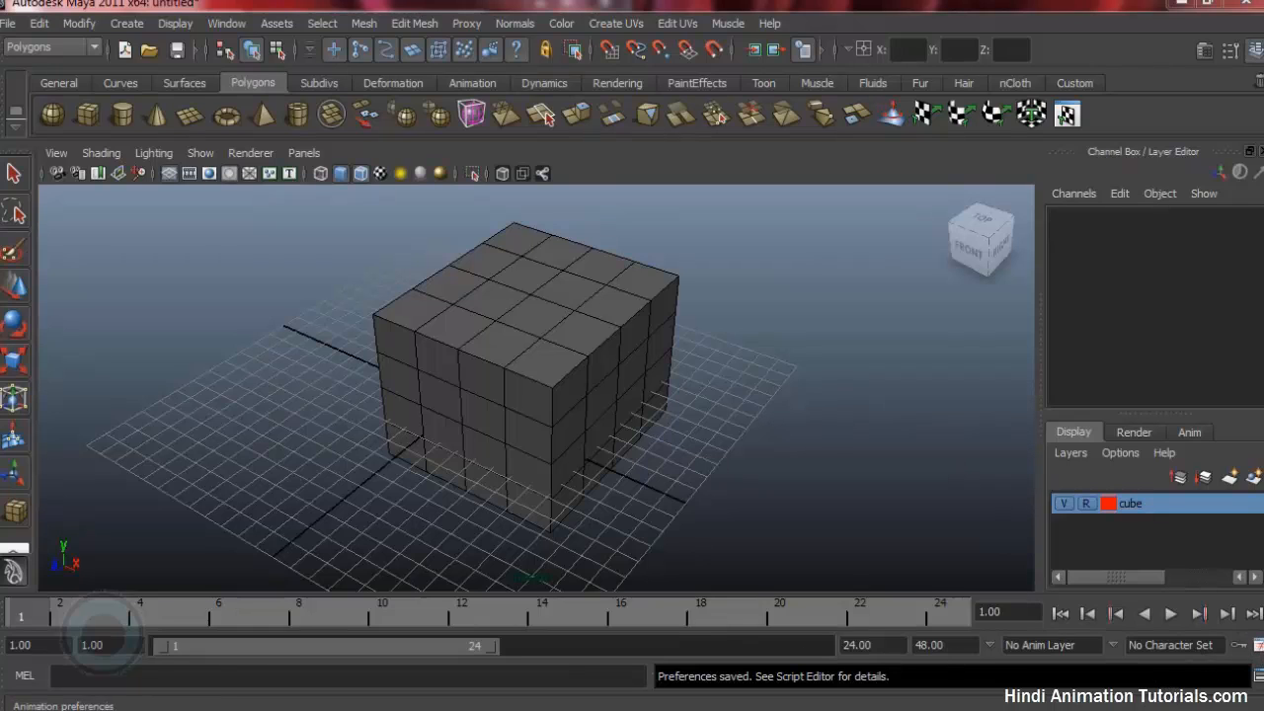
- Open the animation preferences and look through categories such as Animation, Modeling, Manipulators, Subdivs and ViewCube
{"action": "left_click", "coordinate": [1258, 646]}
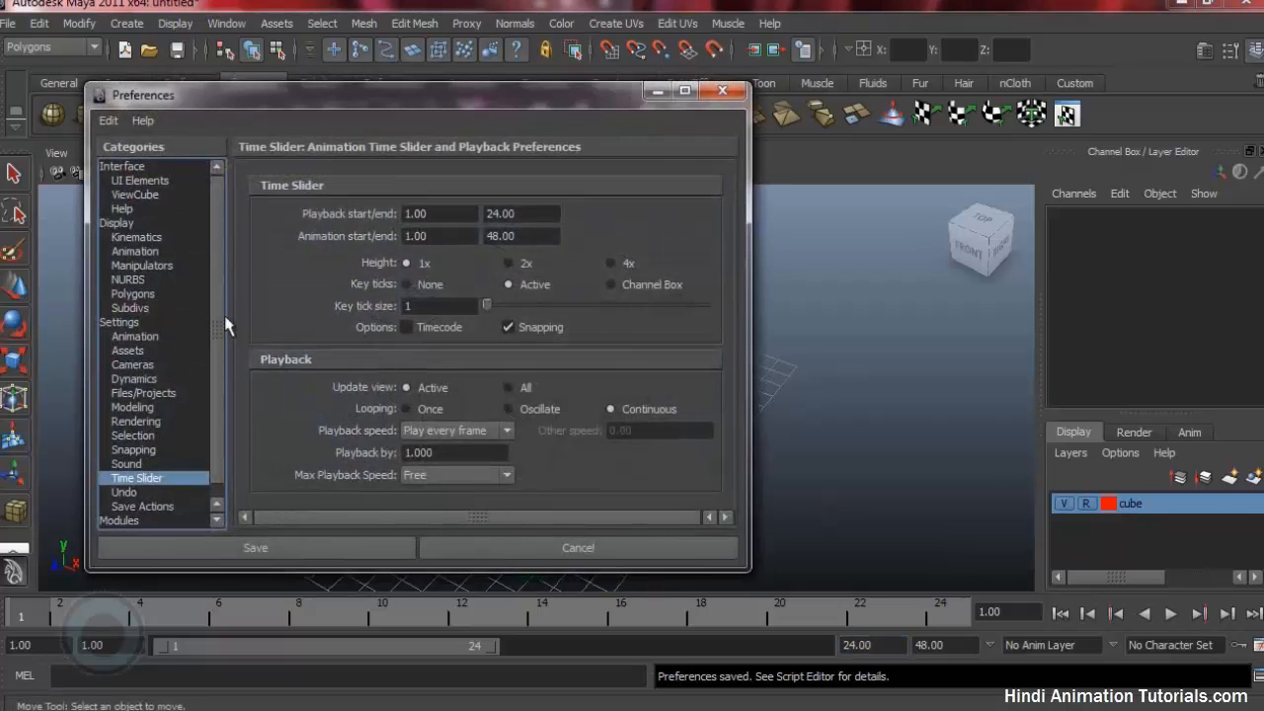
{"action": "left_click", "coordinate": [138, 251]}
{"action": "left_click", "coordinate": [138, 407]}
{"action": "left_click", "coordinate": [146, 266]}
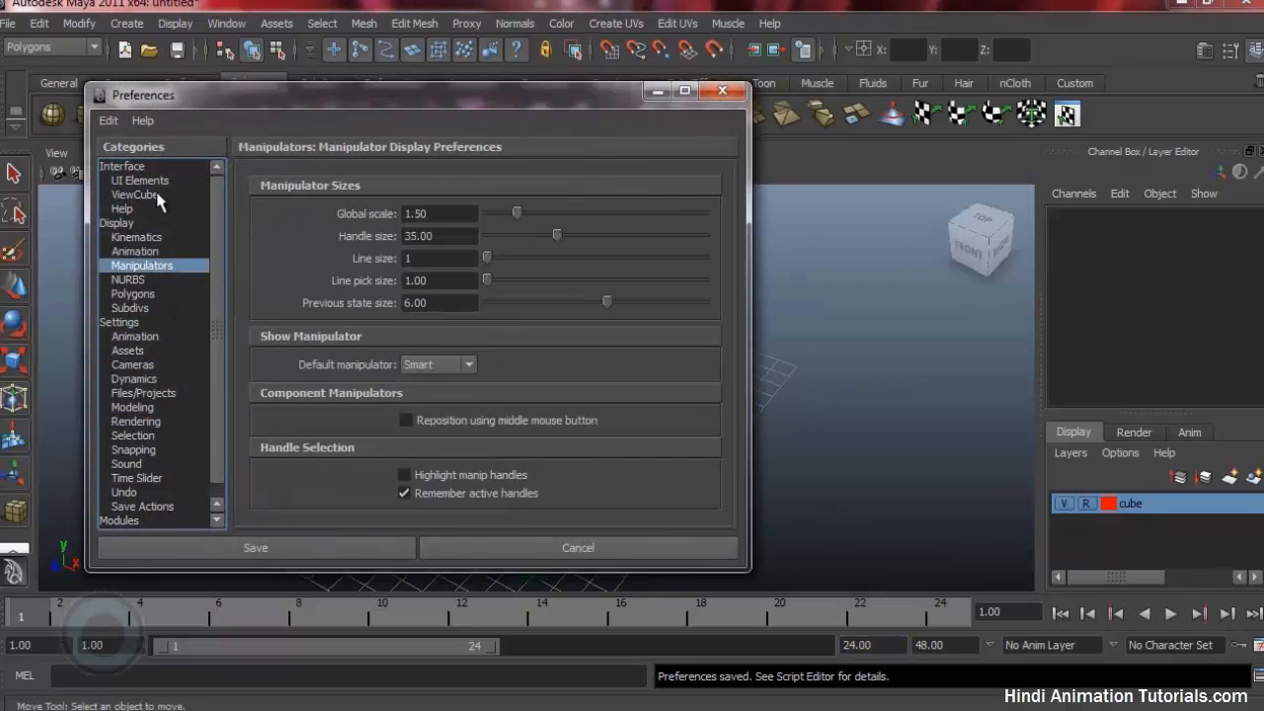
{"action": "left_click", "coordinate": [143, 195]}
{"action": "left_click", "coordinate": [133, 308]}
{"action": "left_click", "coordinate": [160, 195]}
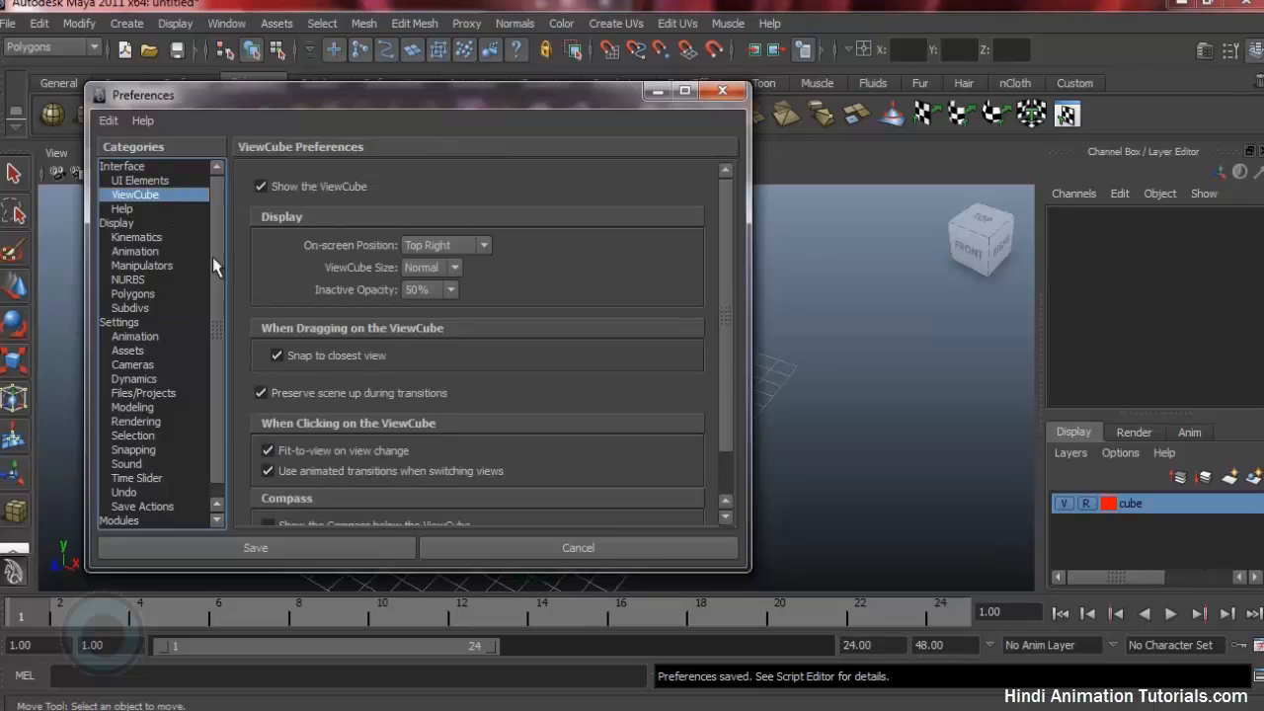
- Toggle Show the ViewCube off and back on, and save the preferences
{"action": "left_click", "coordinate": [260, 187]}
{"action": "left_click", "coordinate": [304, 186]}
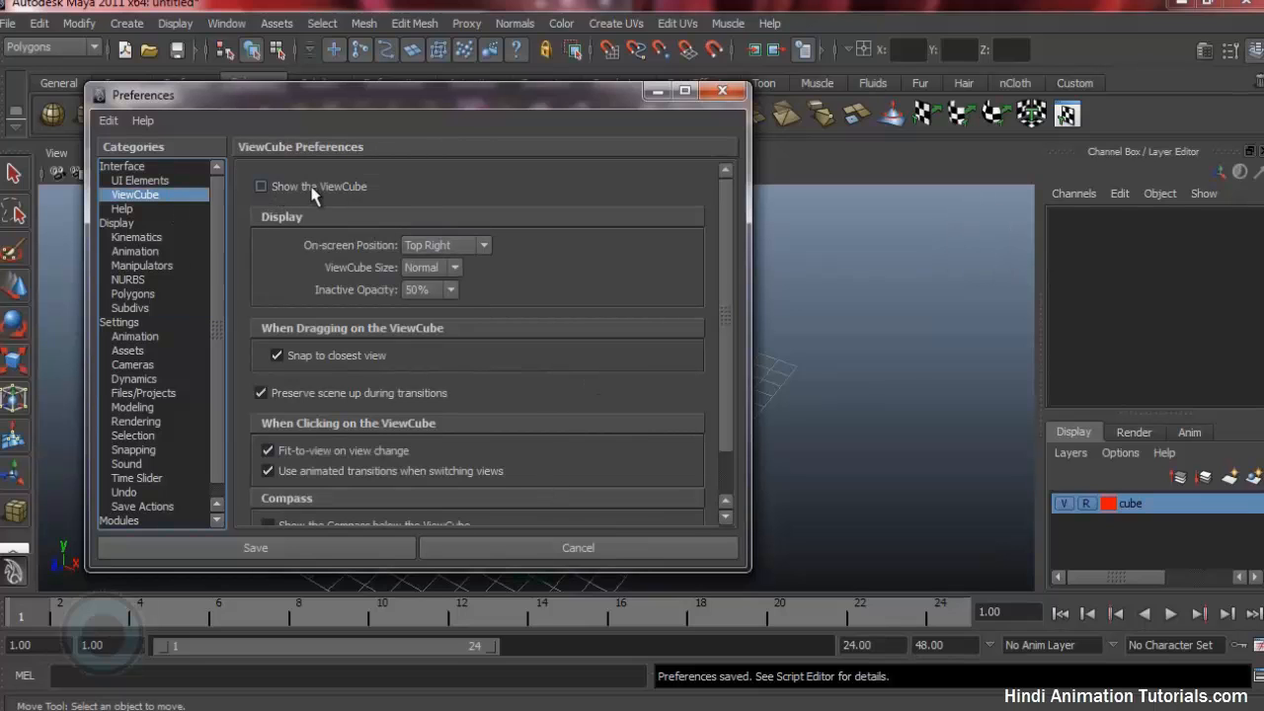
{"action": "left_click", "coordinate": [359, 538]}
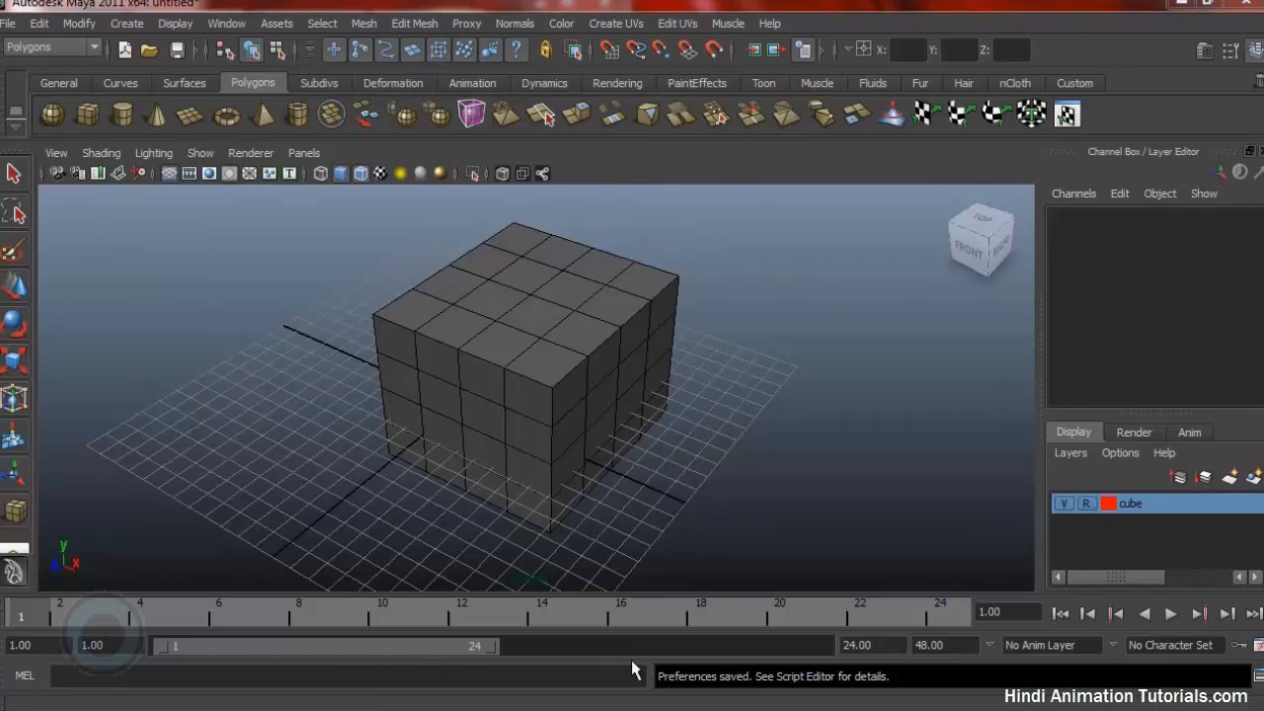
- Activate the MEL command line, open the Script Editor, look over its history, write "create" as MEL input, and close the editor
{"action": "left_click", "coordinate": [155, 683]}
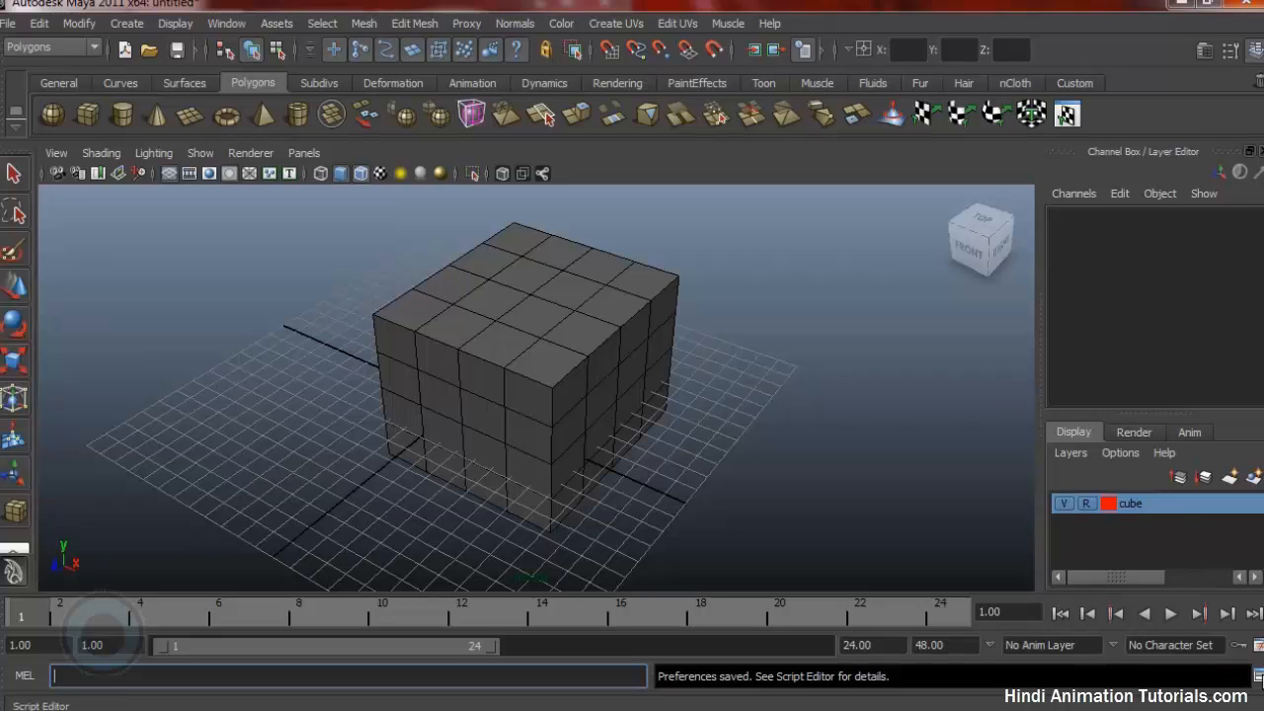
{"action": "left_click", "coordinate": [1258, 676]}
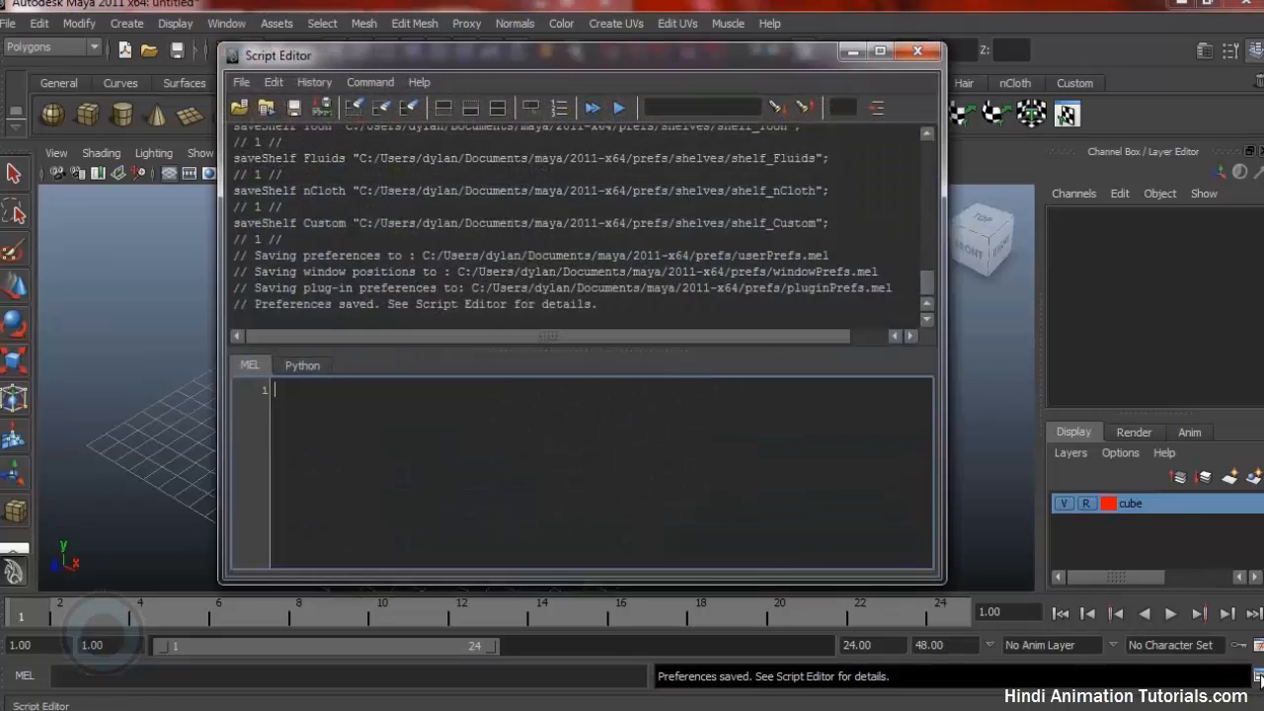
{"action": "mouse_move", "coordinate": [923, 284]}
{"action": "left_mouse_down"}
{"action": "mouse_move", "coordinate": [913, 214]}
{"action": "mouse_move", "coordinate": [910, 301]}
{"action": "left_mouse_up"}
{"action": "left_click", "coordinate": [379, 445]}
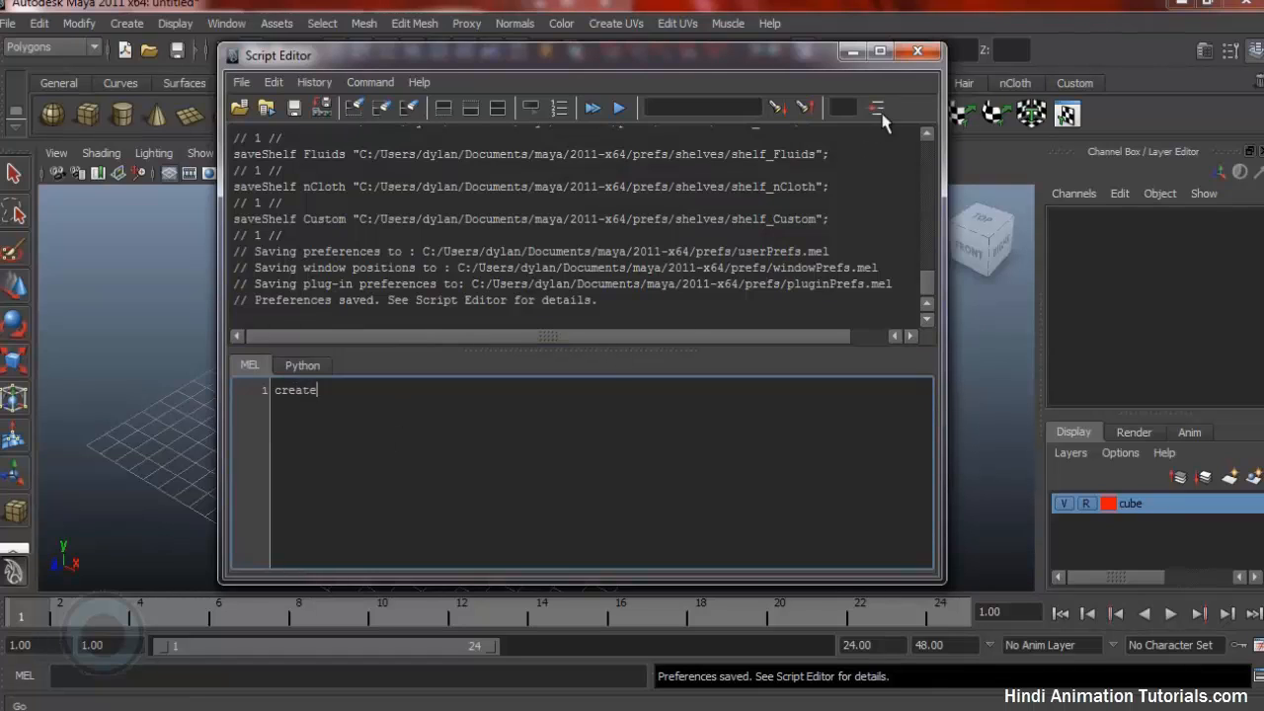
{"action": "left_click", "coordinate": [905, 57]}
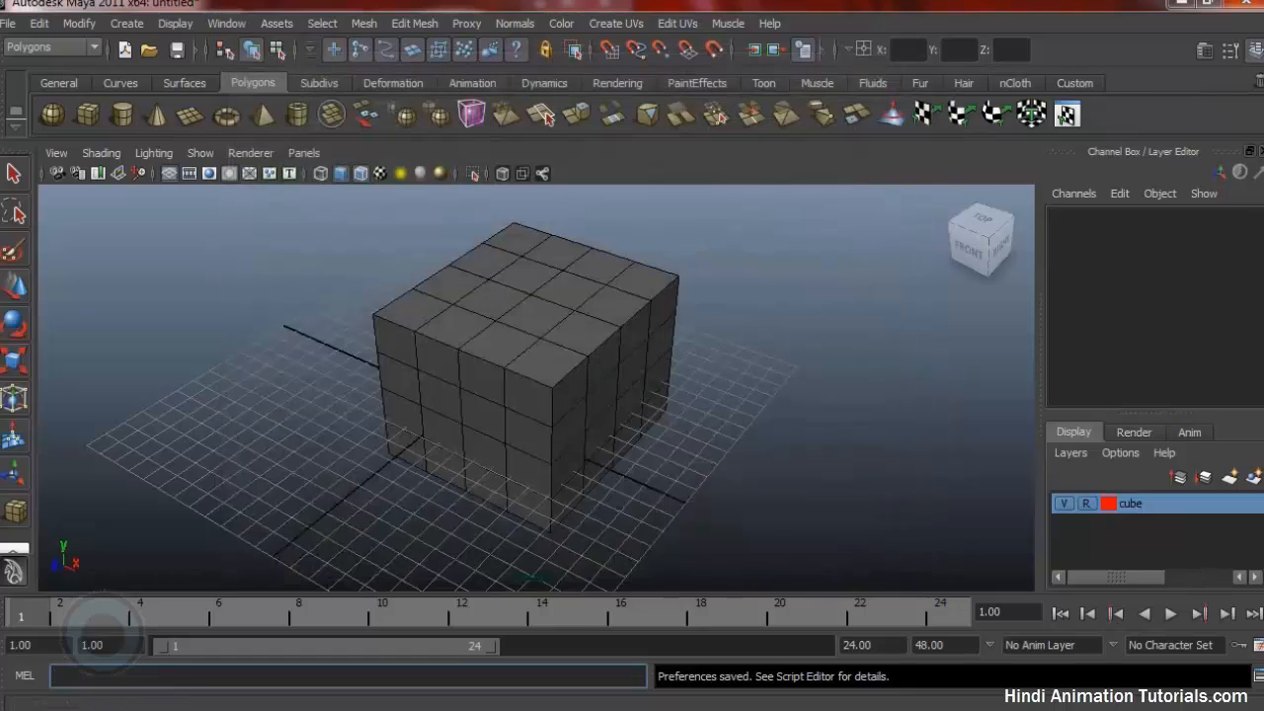